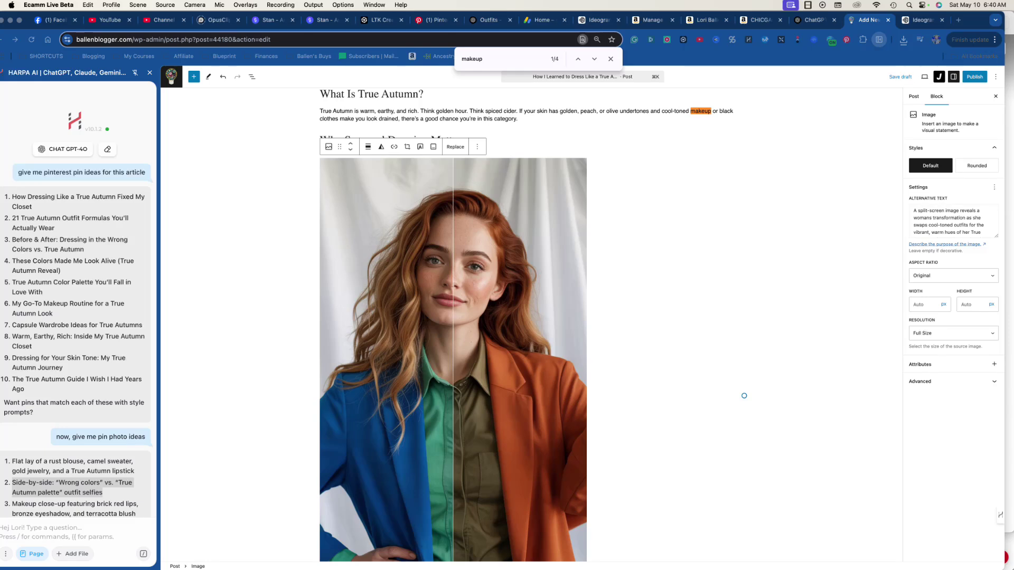
Step: Look through the True Autumn draft post, from its title and intro to the images and the Makeup for True Autumn section
{"action": "left_click", "coordinate": [745, 261]}
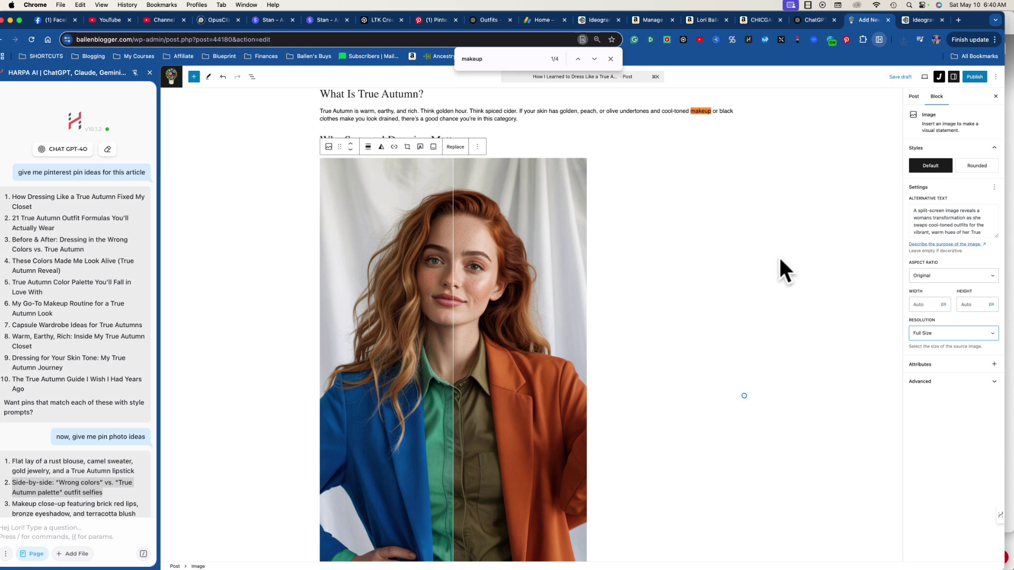
{"action": "scroll", "coordinate": [779, 254], "scroll_direction": "up", "scroll_amount": 4}
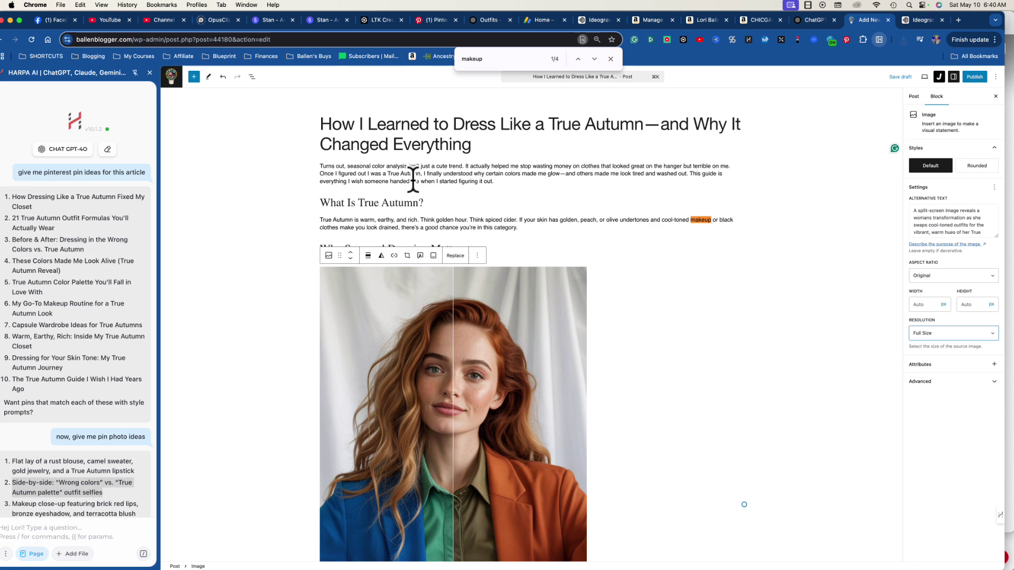
{"action": "scroll", "coordinate": [596, 205], "scroll_direction": "down", "scroll_amount": 3}
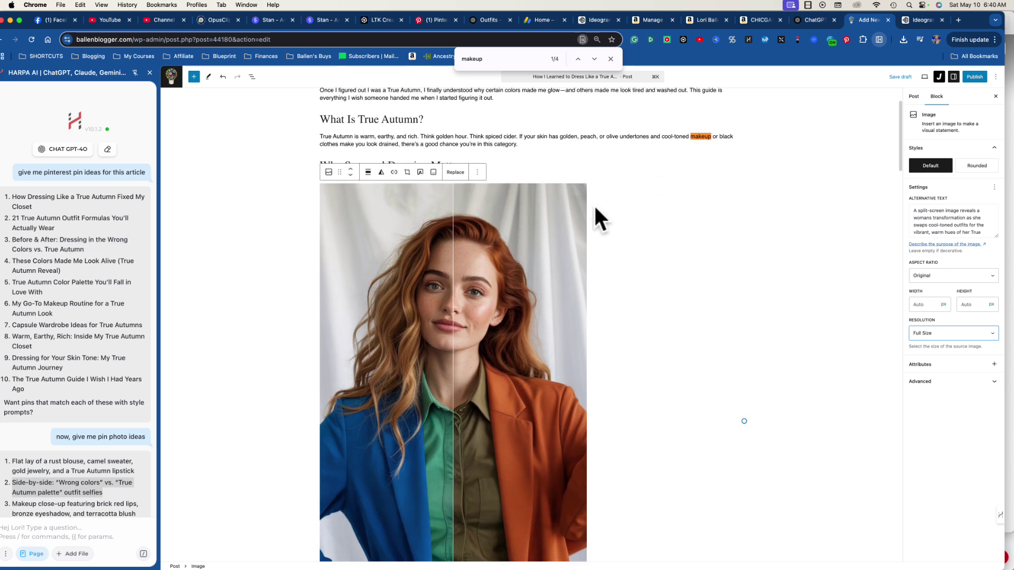
{"action": "scroll", "coordinate": [596, 204], "scroll_direction": "down", "scroll_amount": 5}
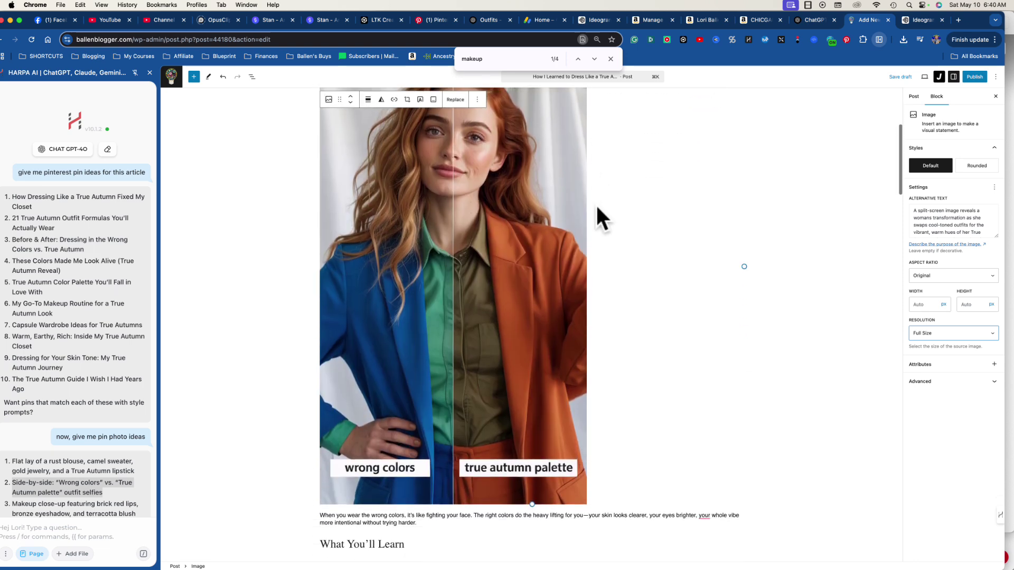
{"action": "scroll", "coordinate": [596, 204], "scroll_direction": "down", "scroll_amount": 1}
{"action": "left_click", "coordinate": [578, 562]}
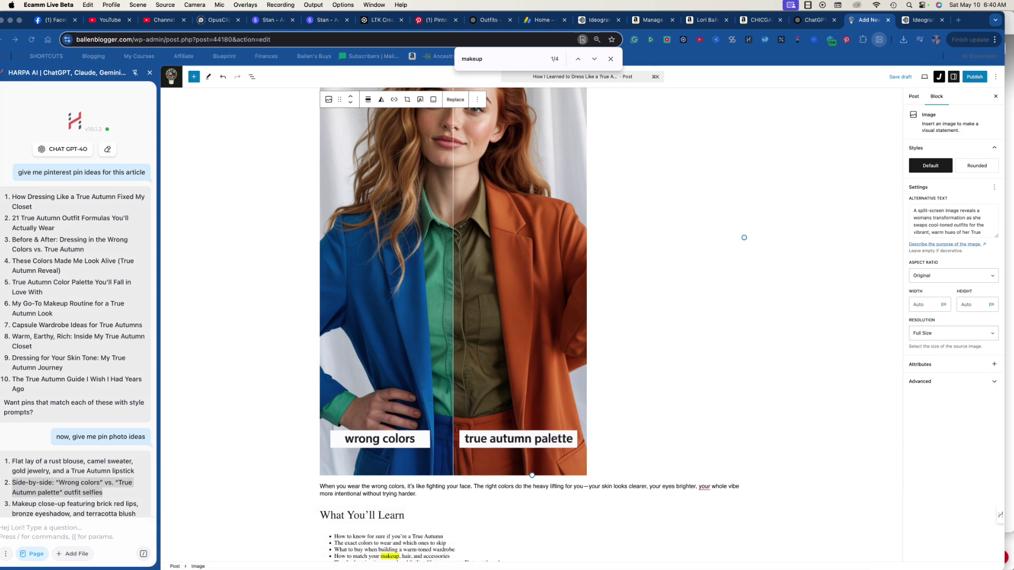
{"action": "left_click", "coordinate": [744, 238]}
{"action": "scroll", "coordinate": [560, 338], "scroll_direction": "down", "scroll_amount": 10}
{"action": "scroll", "coordinate": [559, 329], "scroll_direction": "down", "scroll_amount": 20}
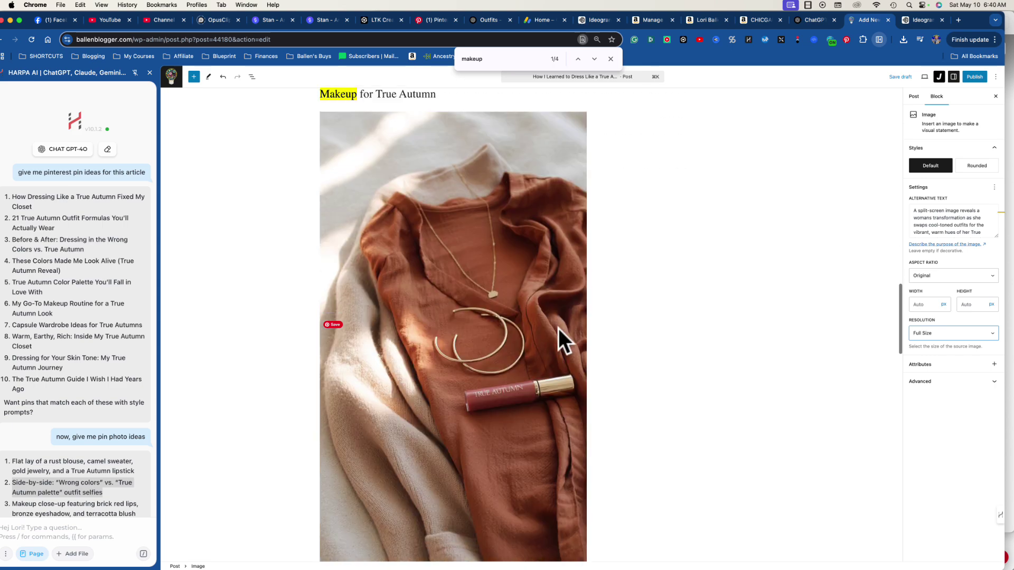
{"action": "scroll", "coordinate": [559, 328], "scroll_direction": "down", "scroll_amount": 5}
{"action": "scroll", "coordinate": [559, 328], "scroll_direction": "up", "scroll_amount": 18}
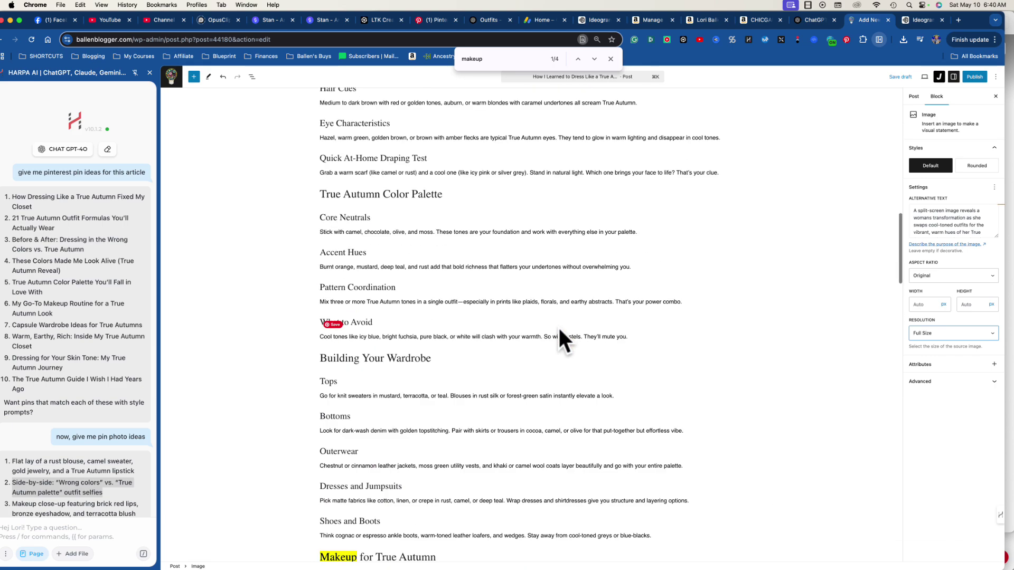
{"action": "scroll", "coordinate": [557, 325], "scroll_direction": "up", "scroll_amount": 20}
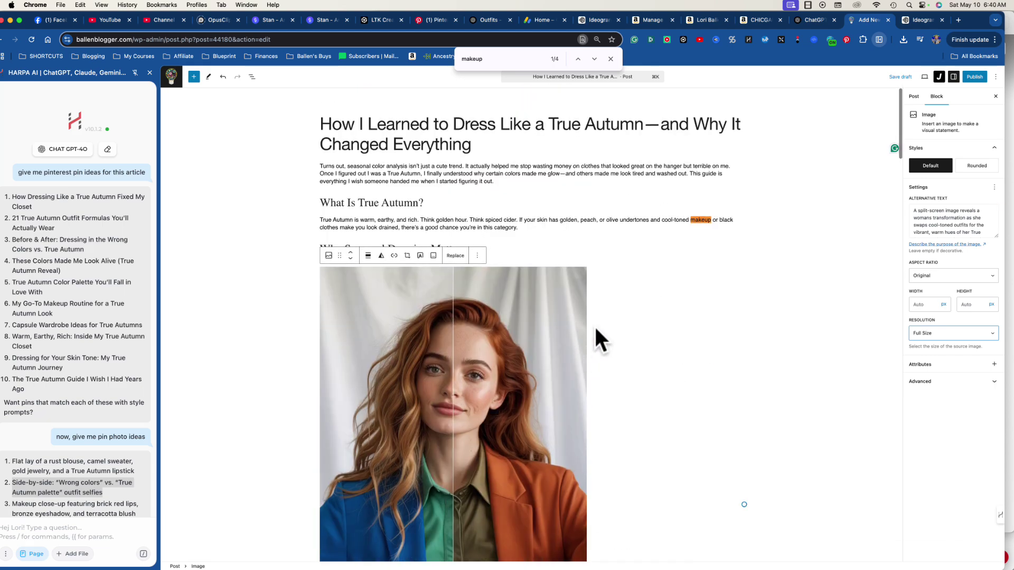
{"action": "left_click", "coordinate": [522, 179]}
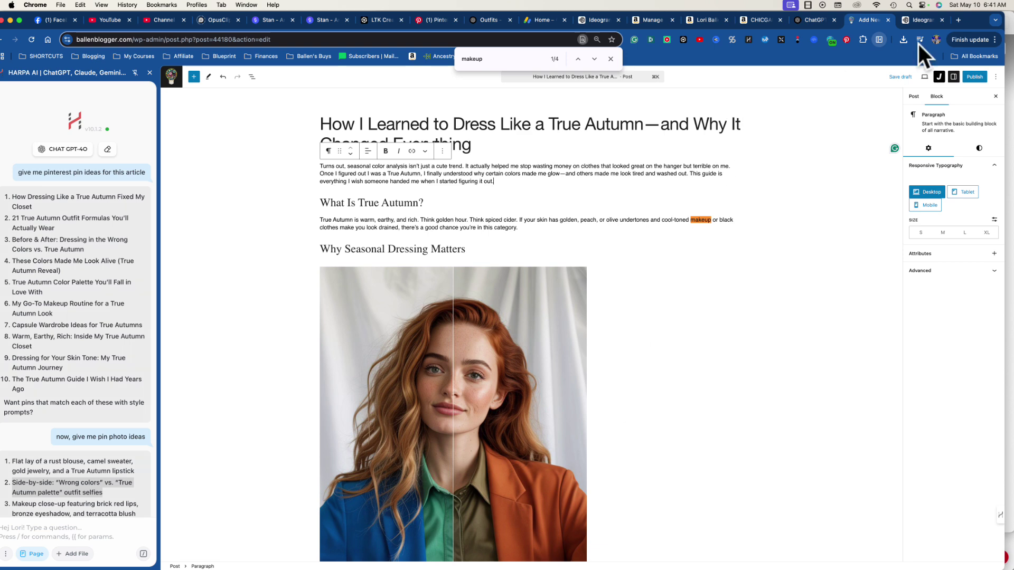
Step: Switch to ChatGPT and start a new chat with the o4-mini model
{"action": "left_click", "coordinate": [803, 23]}
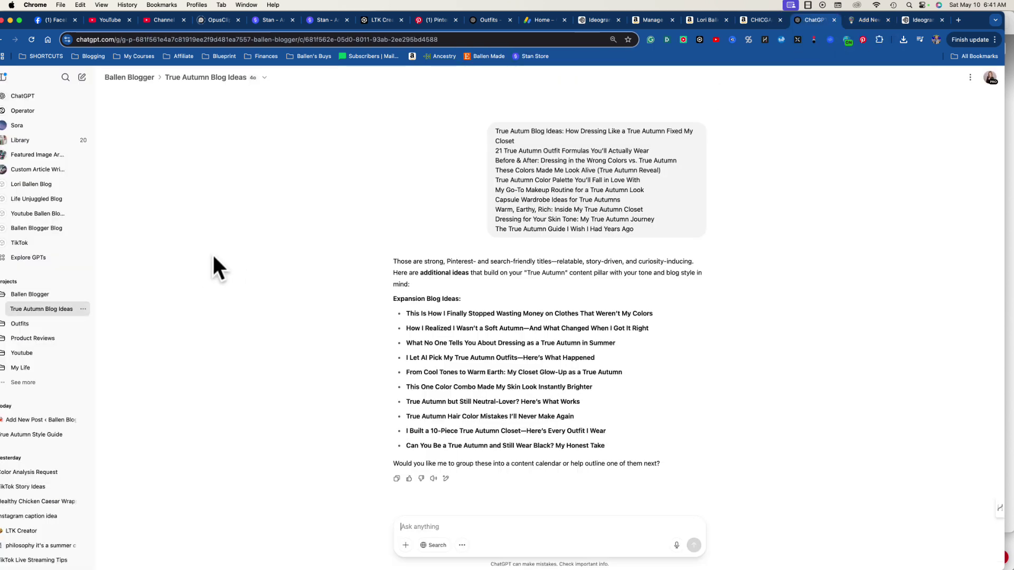
{"action": "left_click", "coordinate": [81, 78]}
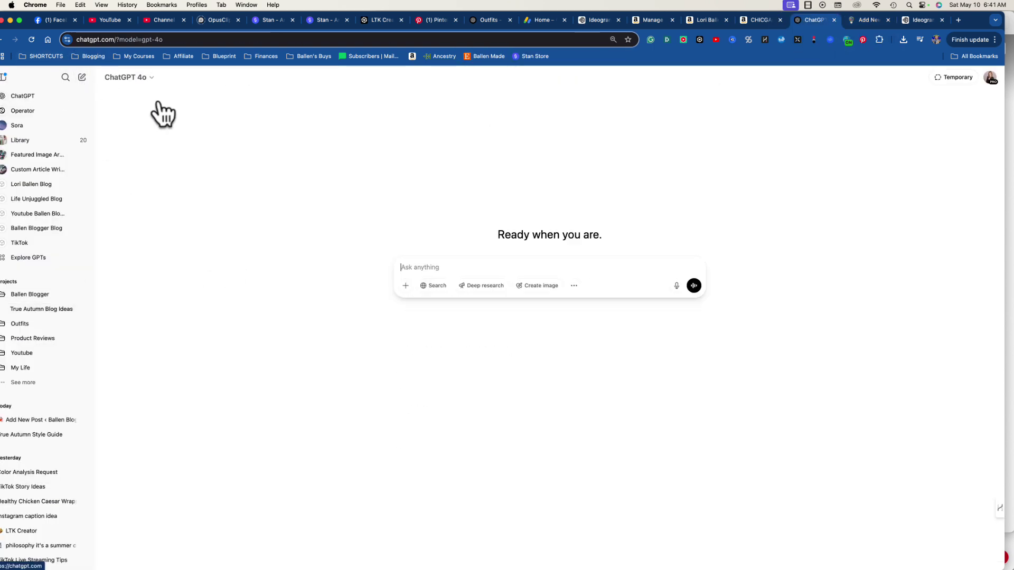
{"action": "left_click", "coordinate": [150, 78]}
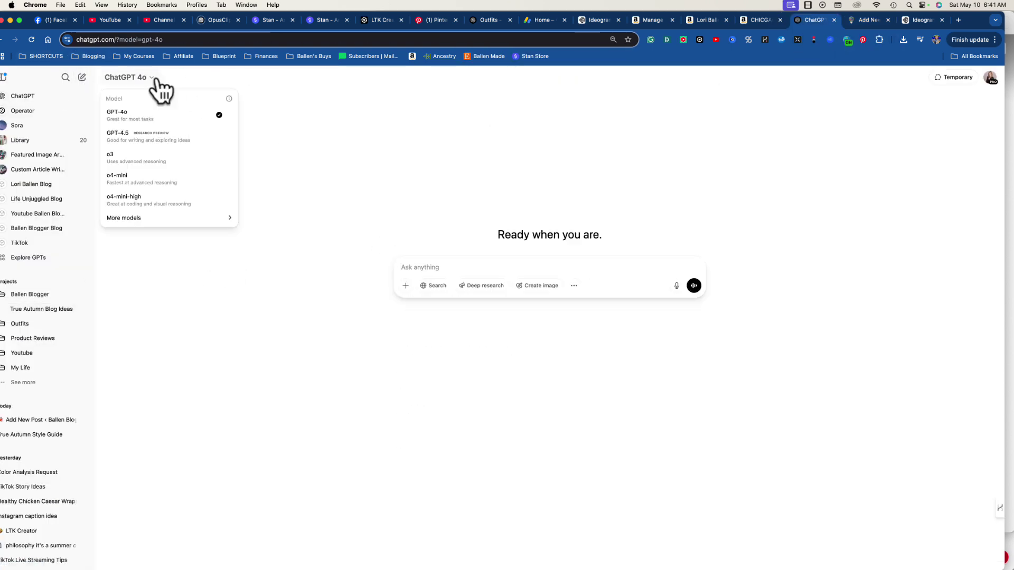
{"action": "left_click", "coordinate": [138, 180]}
{"action": "left_click", "coordinate": [511, 264]}
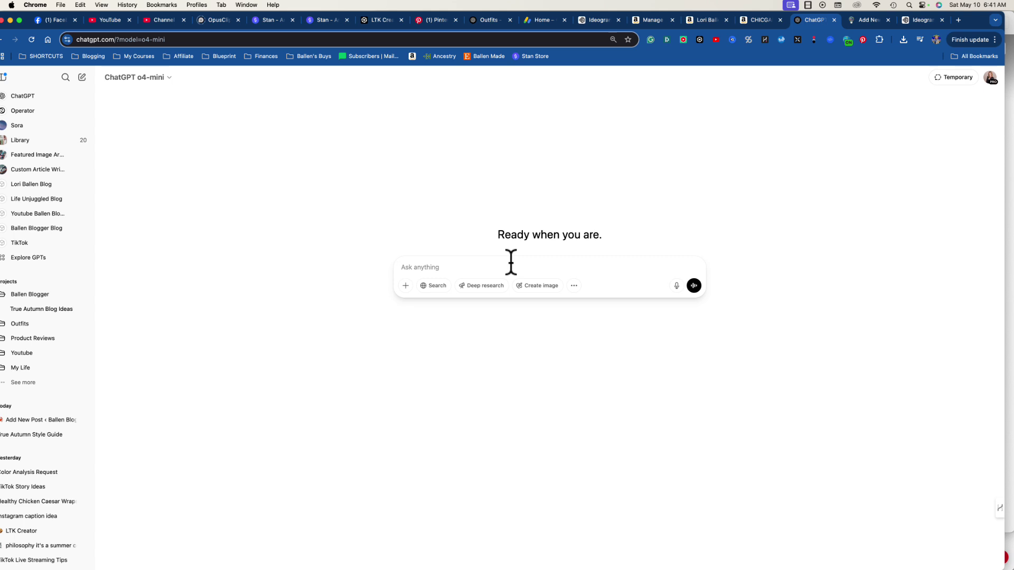
Step: Request an exhaustive blog outline on styling oneself as a true autumn, covering makeup, clothes and hair colors, in the author's tone of voice
{"action": "type", "text": "create an outline for a comprehensiv blog that teaches someone howtto sty"}
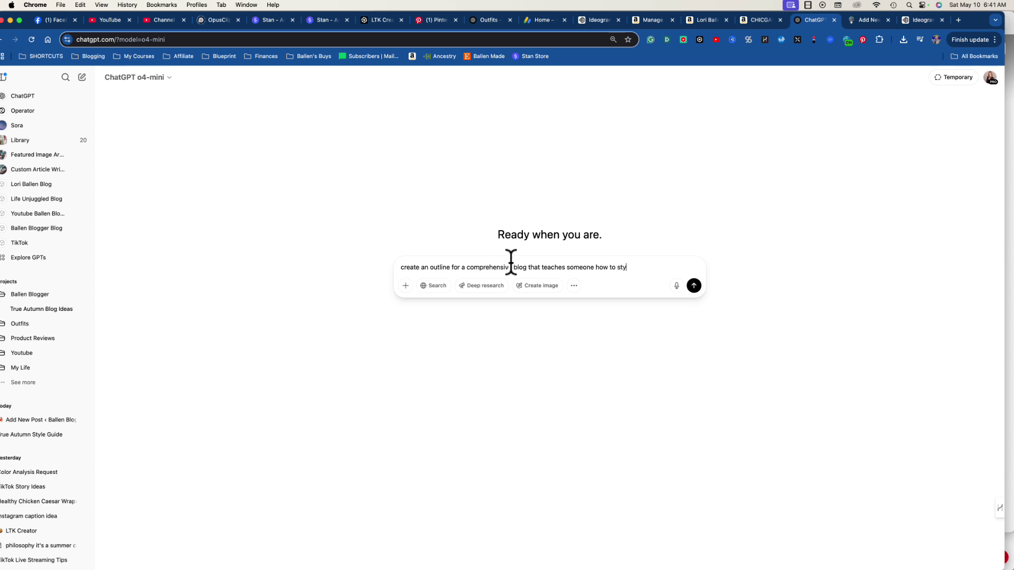
{"action": "type", "text": "le themslves as a true autumn, makeup, clothes, hair colors etc - exaus"}
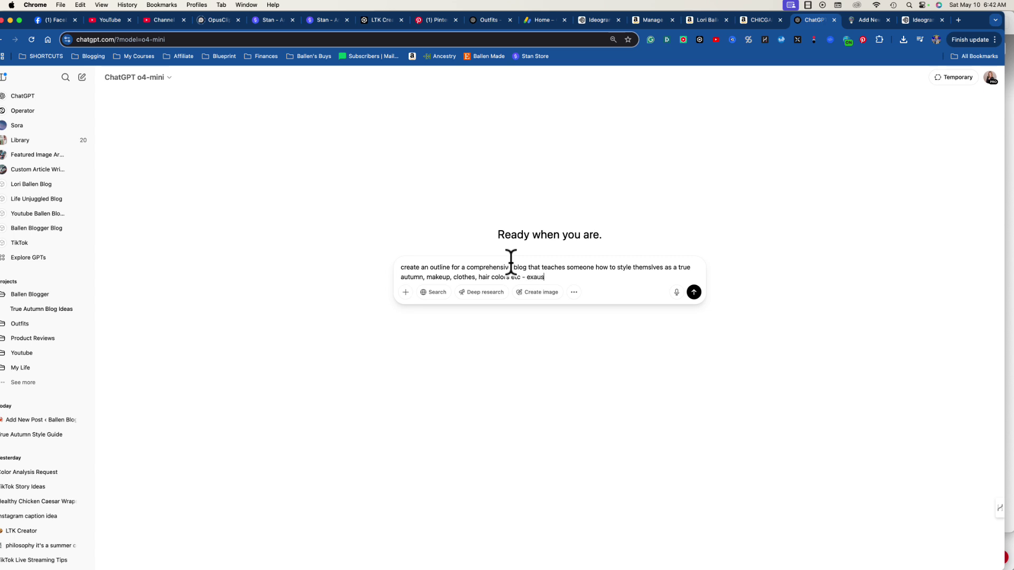
{"action": "type", "text": "e and comprehensive. Write this in my tone of voice (lori ballen"}
{"action": "key", "text": "Return"}
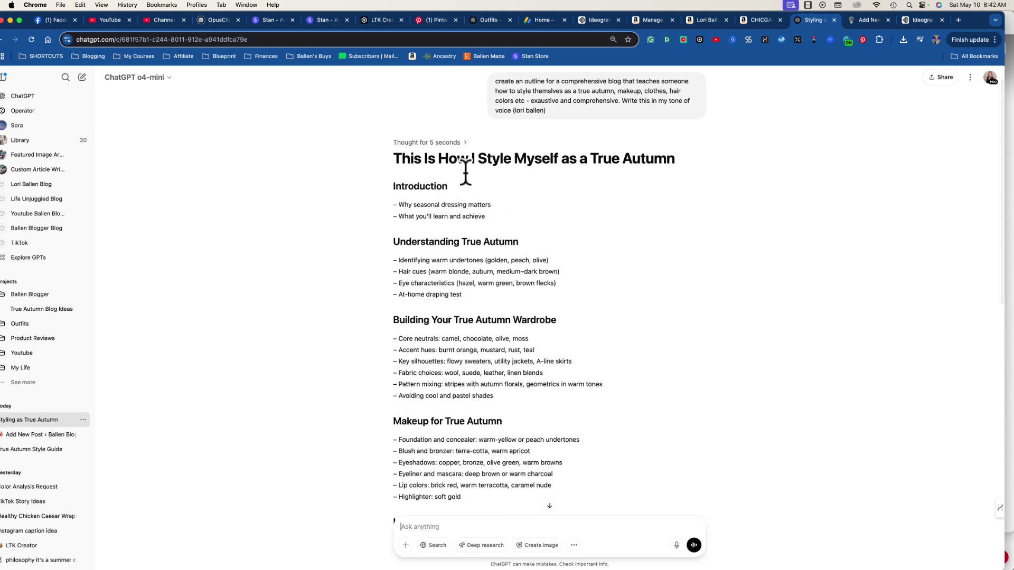
Step: Review the generated True Autumn outline and copy it through the end of its Next Steps section
{"action": "scroll", "coordinate": [433, 227], "scroll_direction": "down", "scroll_amount": 1}
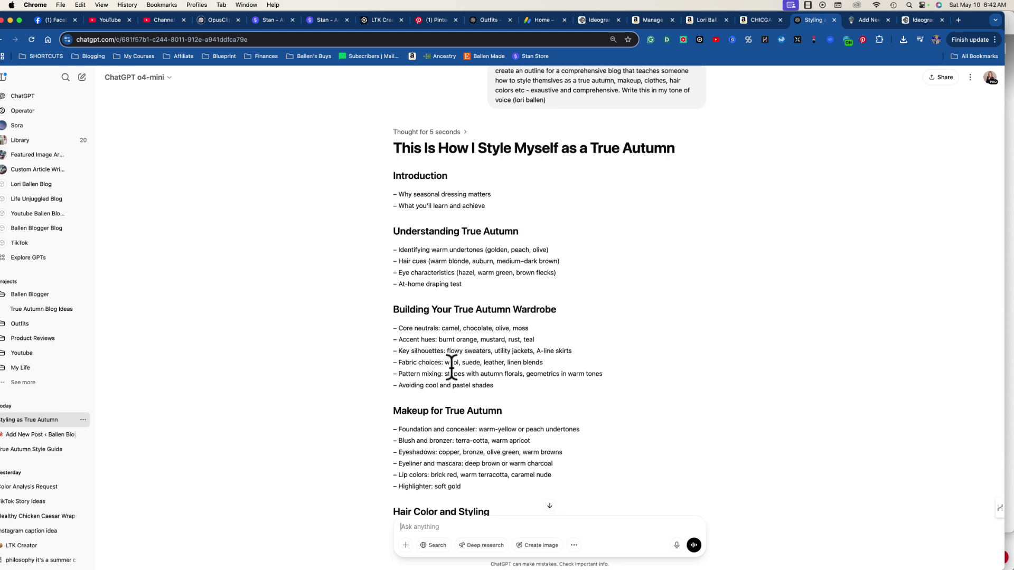
{"action": "scroll", "coordinate": [451, 364], "scroll_direction": "down", "scroll_amount": 5}
{"action": "scroll", "coordinate": [450, 371], "scroll_direction": "down", "scroll_amount": 14}
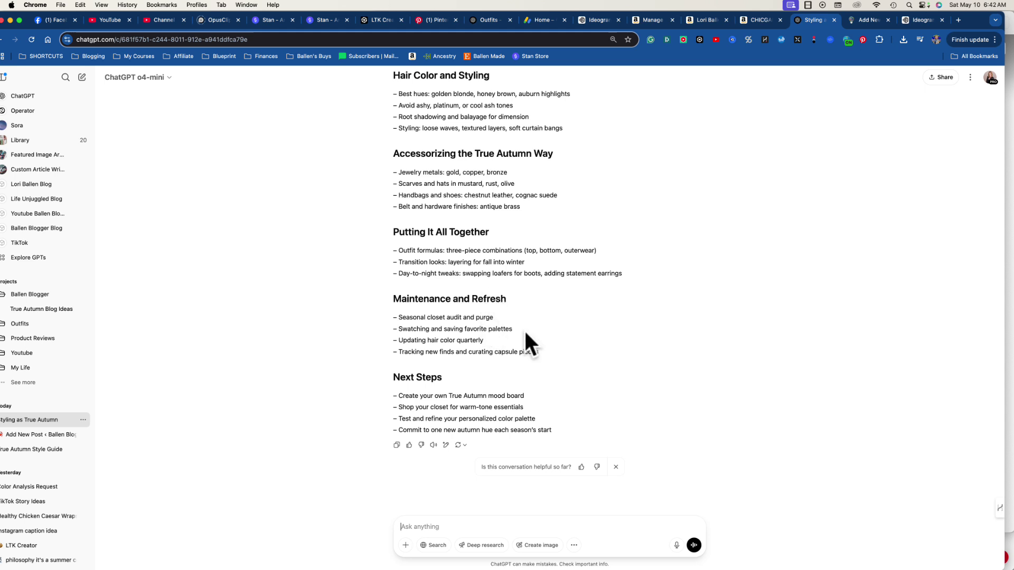
{"action": "scroll", "coordinate": [528, 317], "scroll_direction": "up", "scroll_amount": 3}
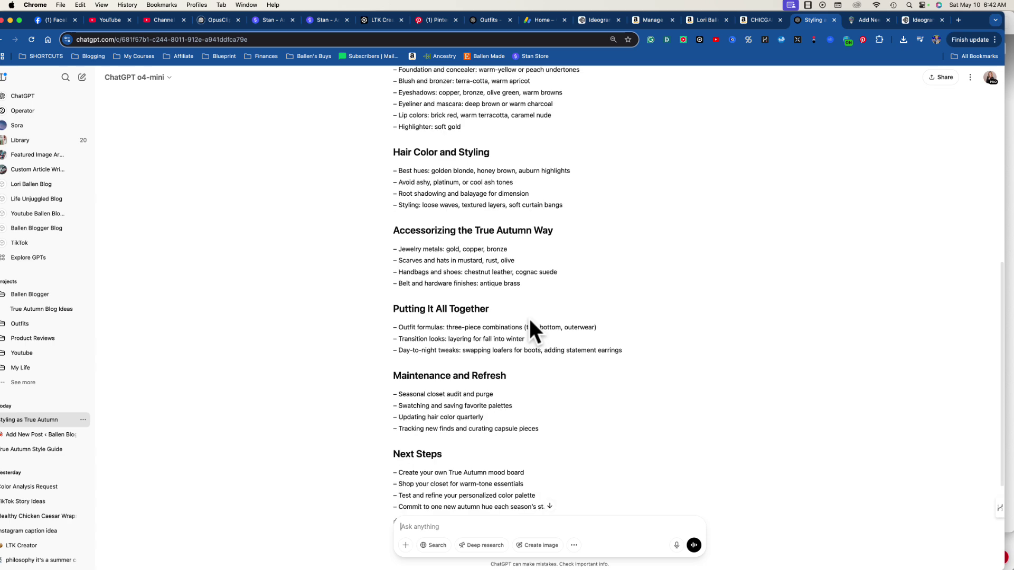
{"action": "scroll", "coordinate": [528, 318], "scroll_direction": "up", "scroll_amount": 15}
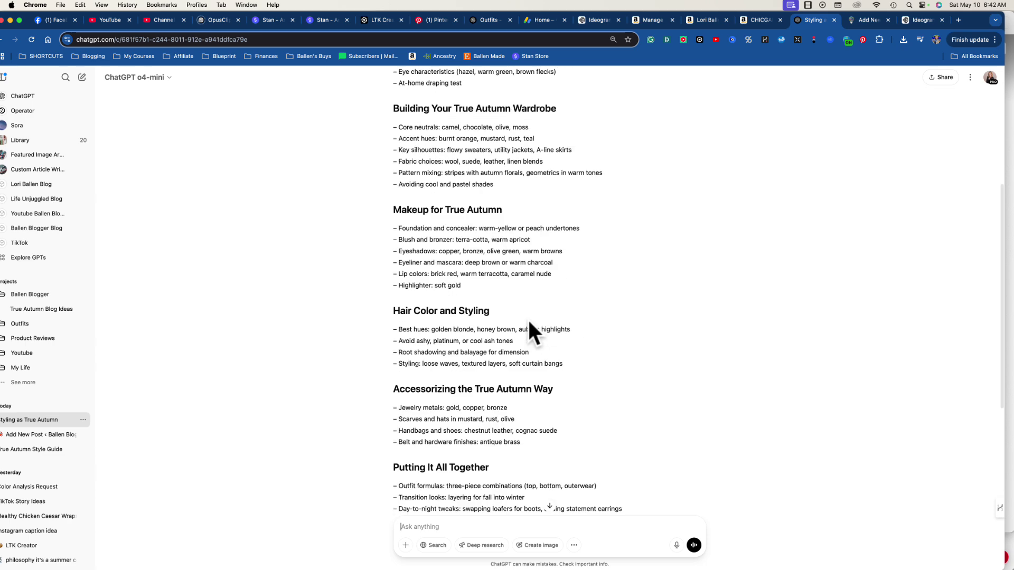
{"action": "left_click_drag", "start_coordinate": [394, 187], "coordinate": [576, 436]}
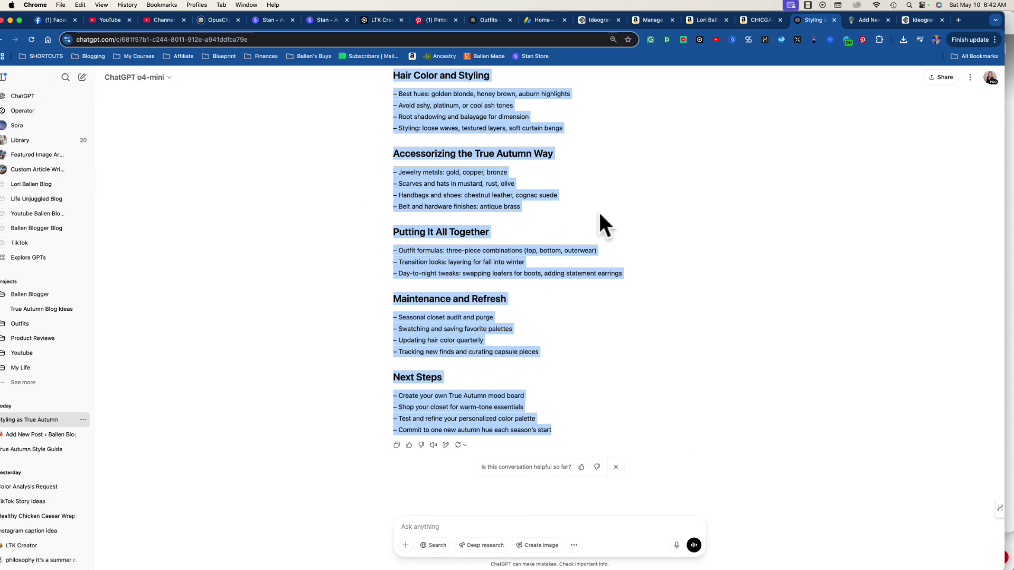
Step: Start another new chat with the GPT-4o model
{"action": "left_click", "coordinate": [82, 78]}
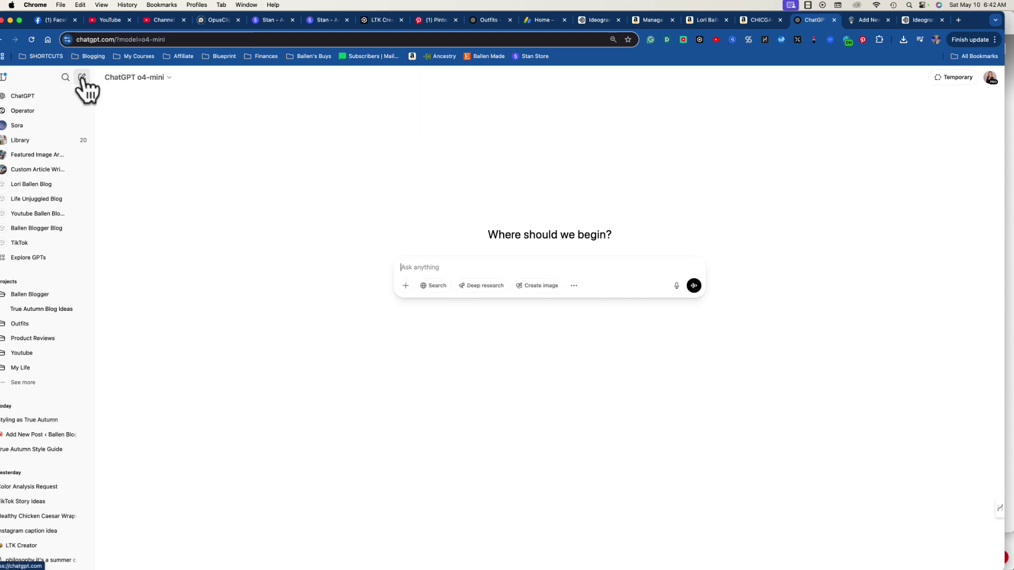
{"action": "left_click", "coordinate": [149, 79]}
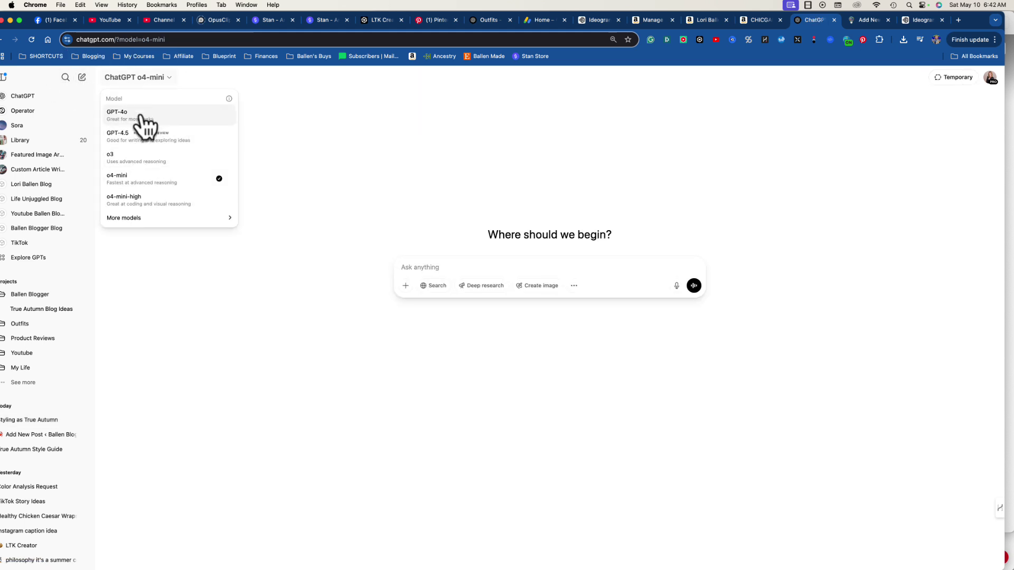
{"action": "key", "text": "Return"}
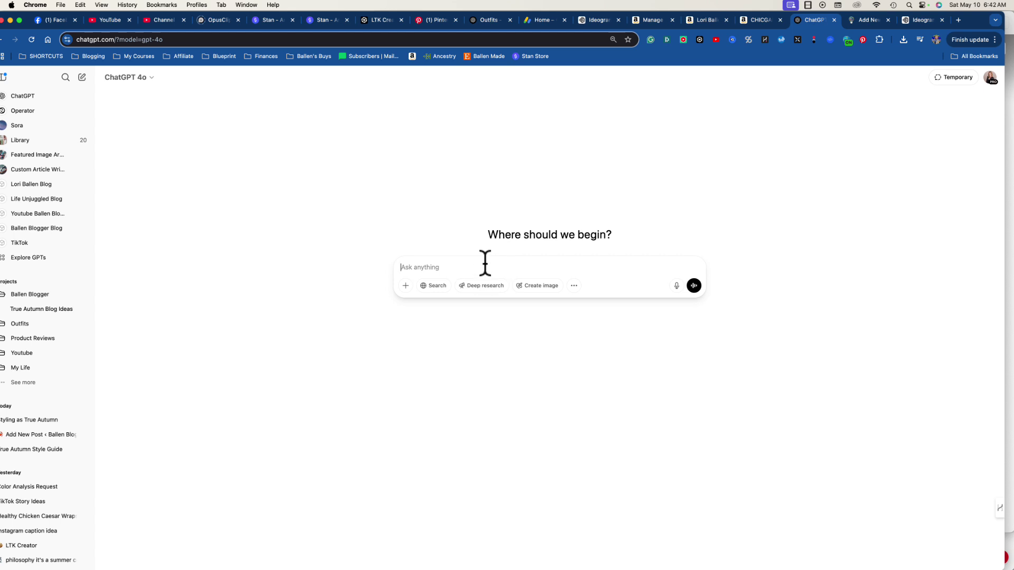
Step: Request a Pinterest-focused blog in the author's tone of voice with h1 title and h2 subheadings, based on the pasted outline
{"action": "type", "text": "in my tone of voice, write the blog focused on pinterest user, use proper blog format "}
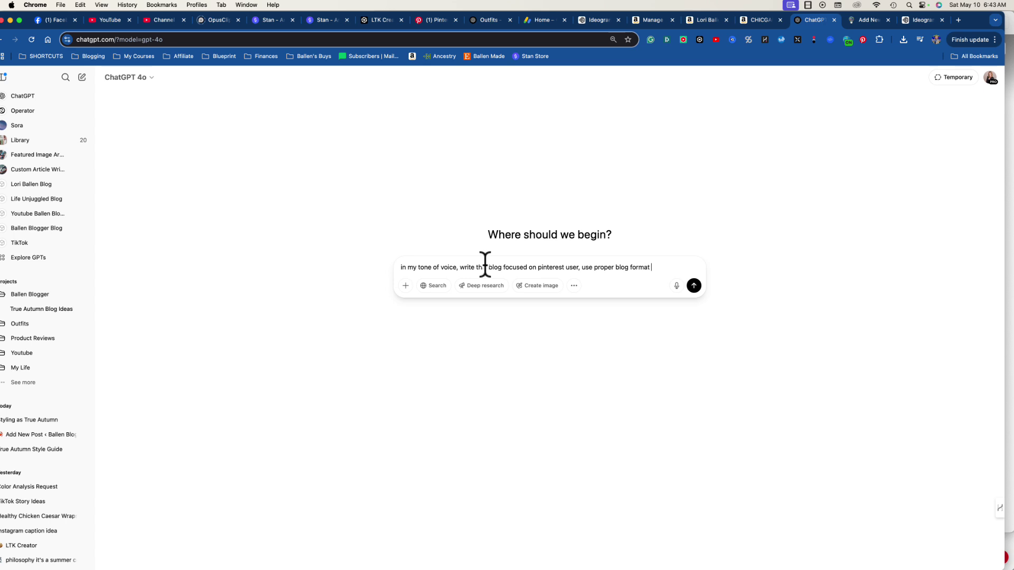
{"action": "type", "text": "h1 title, hw "}
{"action": "type", "text": " subheading"}
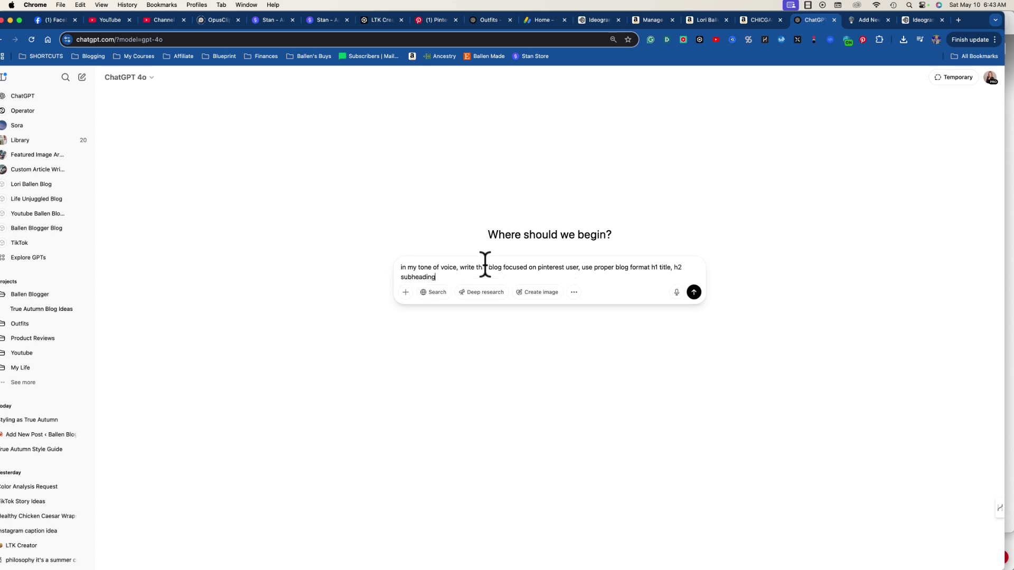
{"action": "type", "text": "s etc:"}
{"action": "key", "text": "super+v"}
{"action": "key", "text": "Return"}
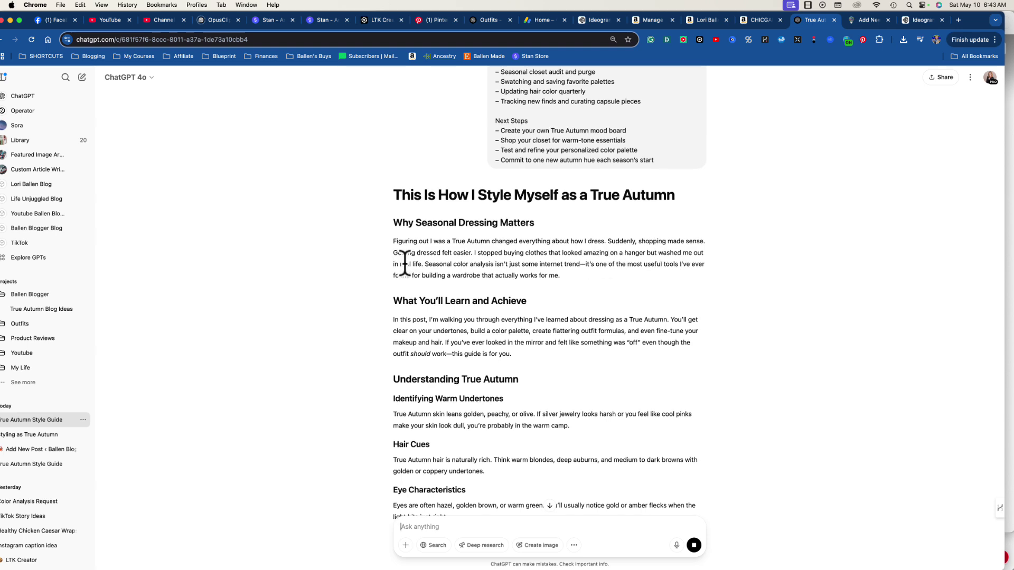
Step: Read through the generated True Autumn article from its opening sections to Maintenance and Refresh
{"action": "scroll", "coordinate": [437, 279], "scroll_direction": "down", "scroll_amount": 5}
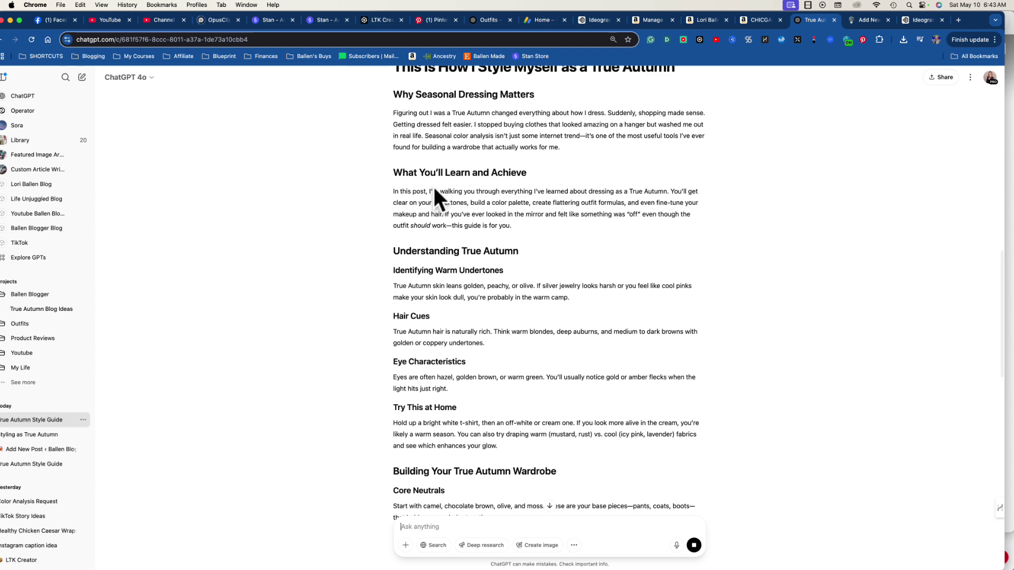
{"action": "scroll", "coordinate": [528, 196], "scroll_direction": "down", "scroll_amount": 5}
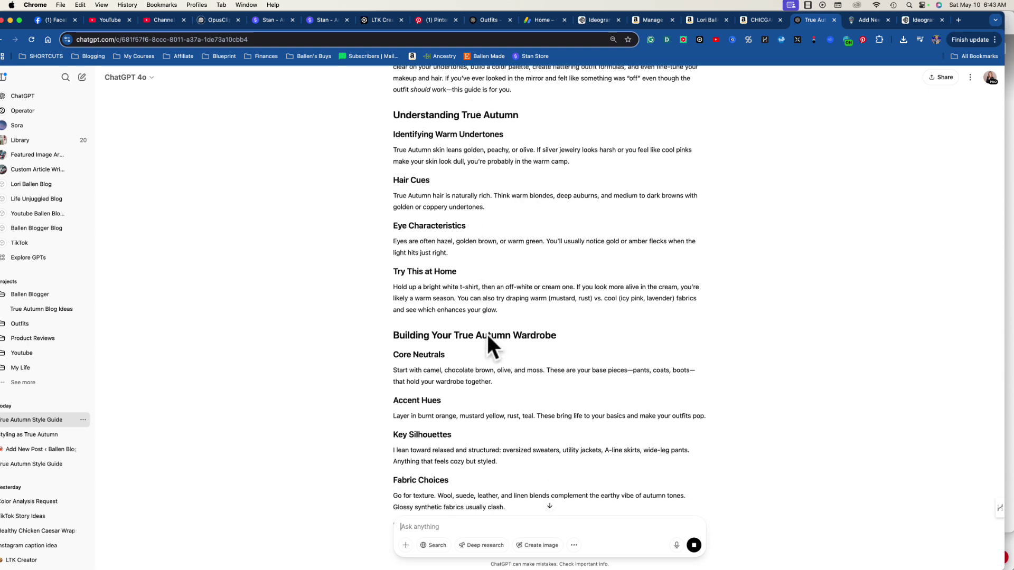
{"action": "scroll", "coordinate": [487, 334], "scroll_direction": "down", "scroll_amount": 10}
{"action": "scroll", "coordinate": [487, 325], "scroll_direction": "down", "scroll_amount": 12}
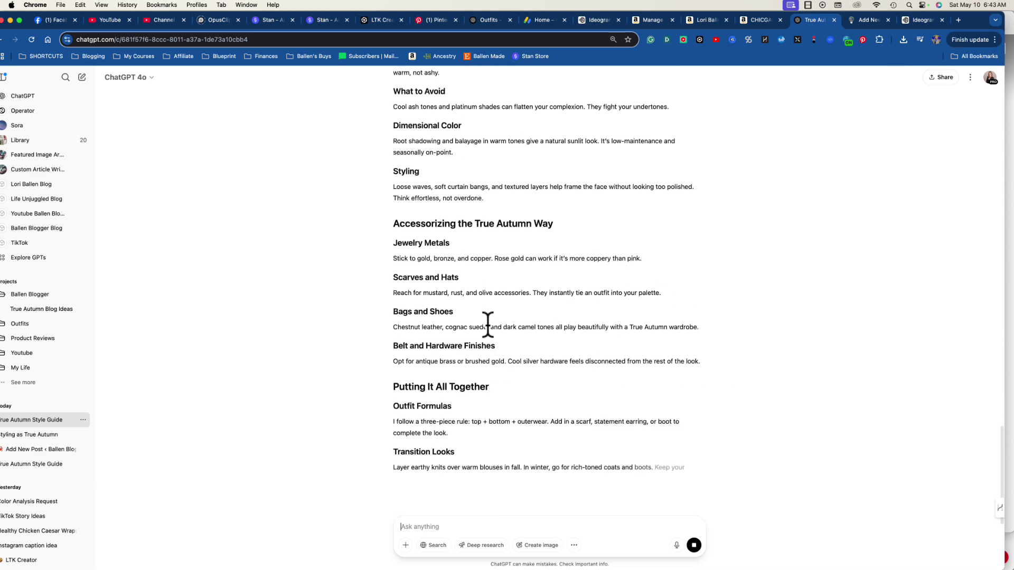
{"action": "scroll", "coordinate": [486, 322], "scroll_direction": "down", "scroll_amount": 4}
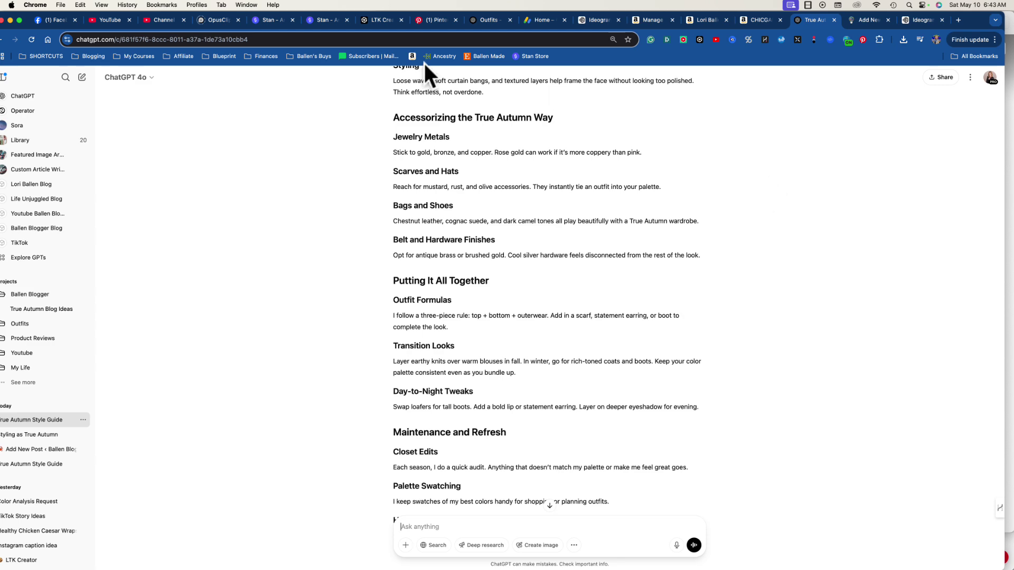
Step: Switch back to the WordPress draft, examine its heading outline and word count, and close the overview
{"action": "left_click", "coordinate": [853, 19]}
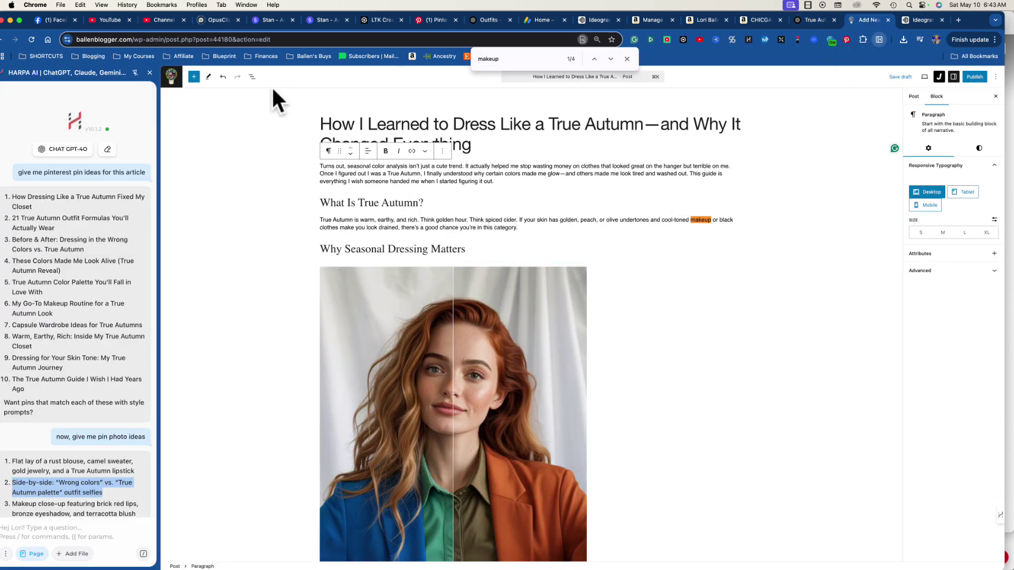
{"action": "left_click", "coordinate": [251, 77]}
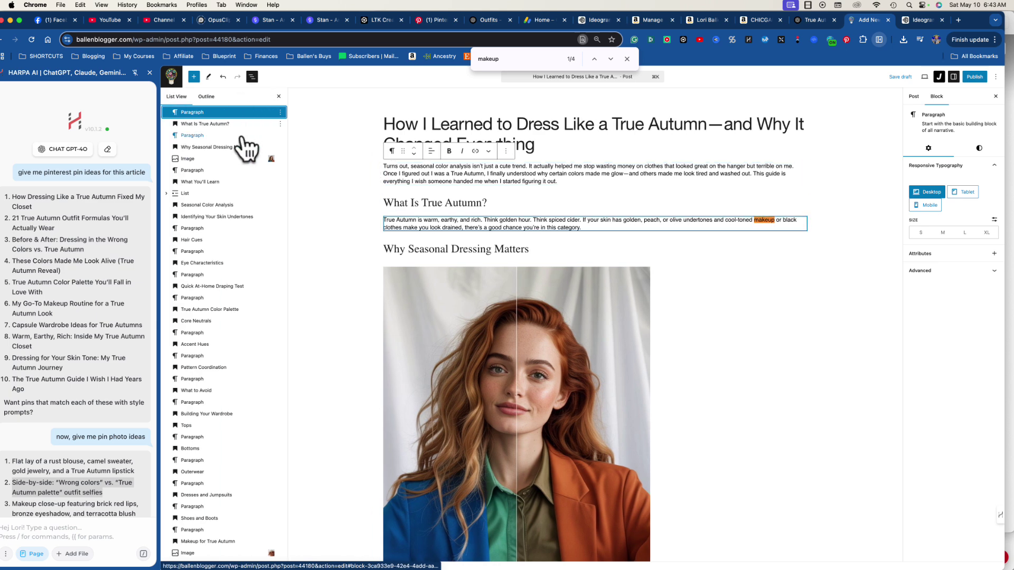
{"action": "left_click", "coordinate": [205, 97]}
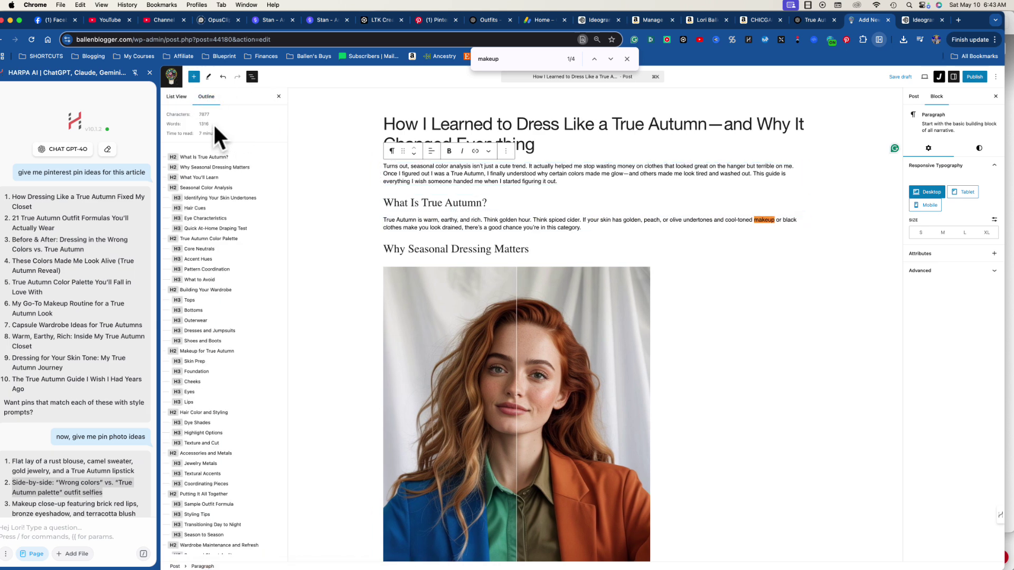
{"action": "left_click", "coordinate": [279, 96]}
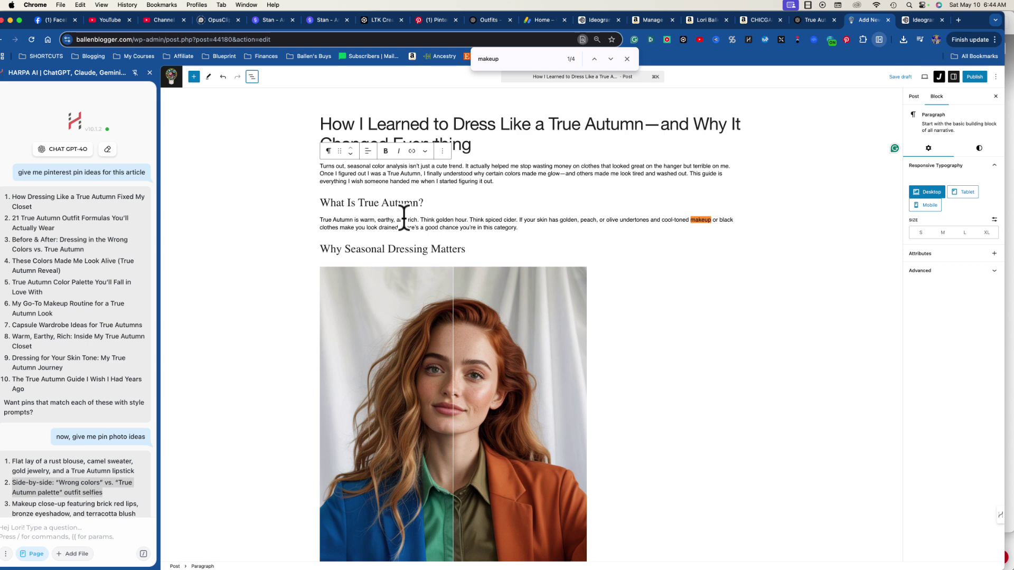
Step: Look over the images placed in the True Autumn draft, from the side-by-side photo to the Makeup for True Autumn flat lay
{"action": "scroll", "coordinate": [454, 211], "scroll_direction": "down", "scroll_amount": 3}
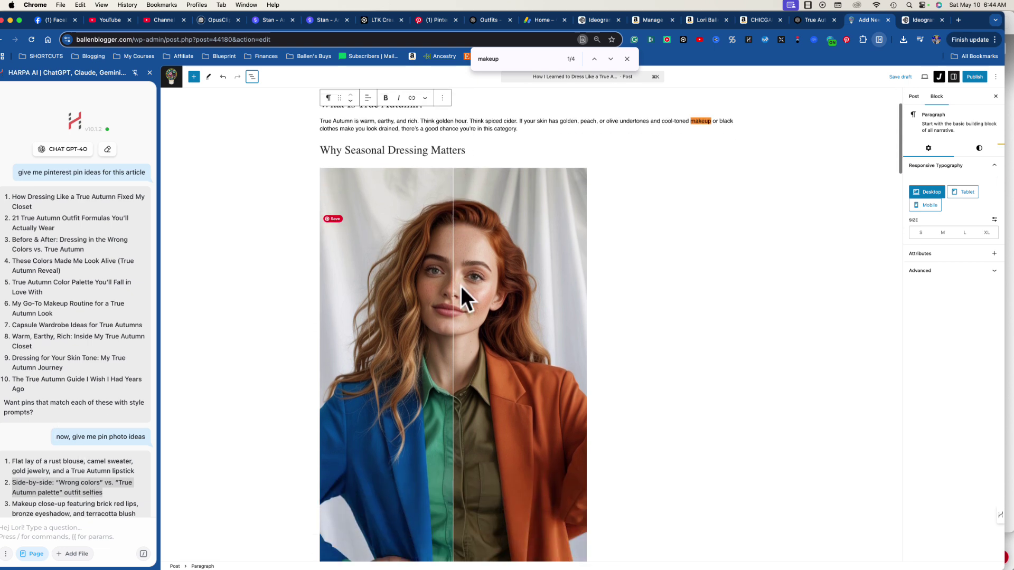
{"action": "scroll", "coordinate": [458, 284], "scroll_direction": "up", "scroll_amount": 3}
{"action": "scroll", "coordinate": [459, 284], "scroll_direction": "down", "scroll_amount": 2}
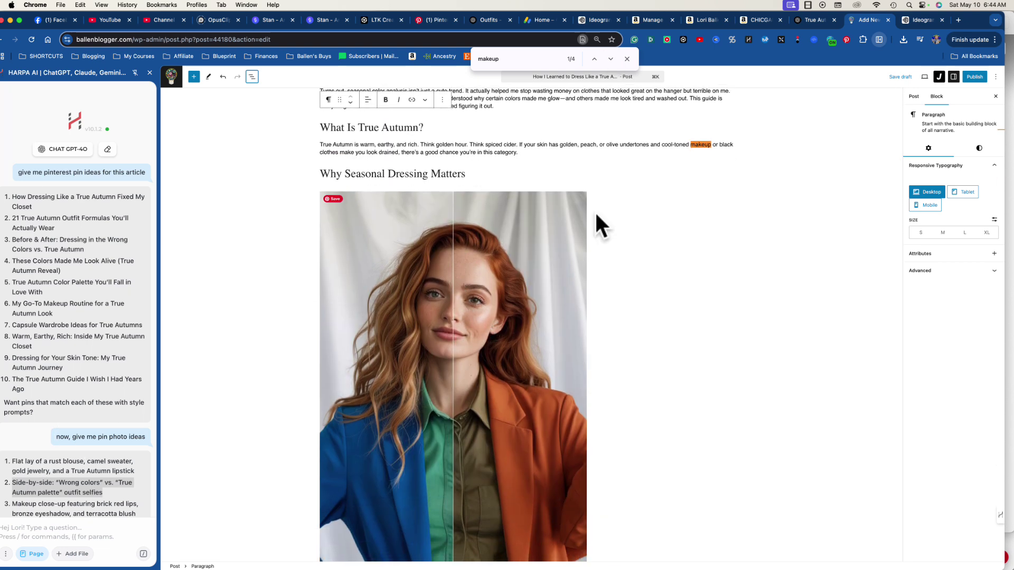
{"action": "scroll", "coordinate": [511, 270], "scroll_direction": "down", "scroll_amount": 5}
{"action": "scroll", "coordinate": [510, 274], "scroll_direction": "up", "scroll_amount": 2}
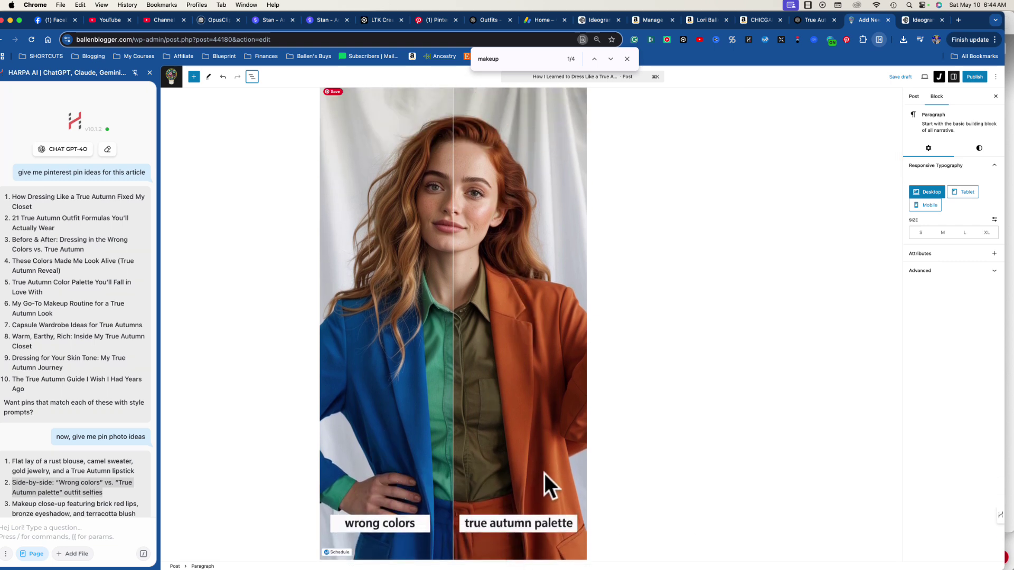
{"action": "scroll", "coordinate": [543, 475], "scroll_direction": "down", "scroll_amount": 10}
{"action": "scroll", "coordinate": [553, 476], "scroll_direction": "down", "scroll_amount": 10}
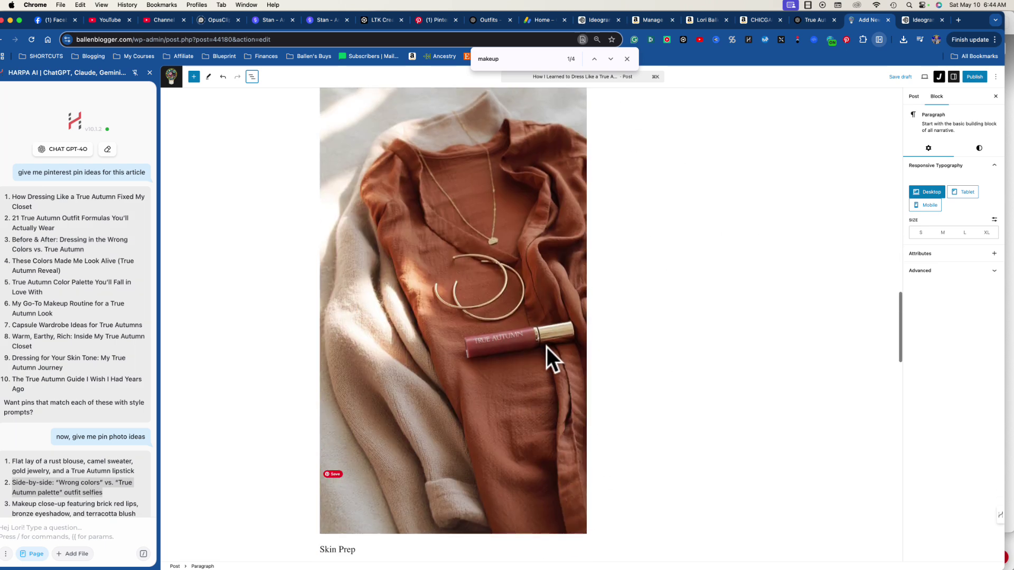
{"action": "scroll", "coordinate": [411, 311], "scroll_direction": "up", "scroll_amount": 3}
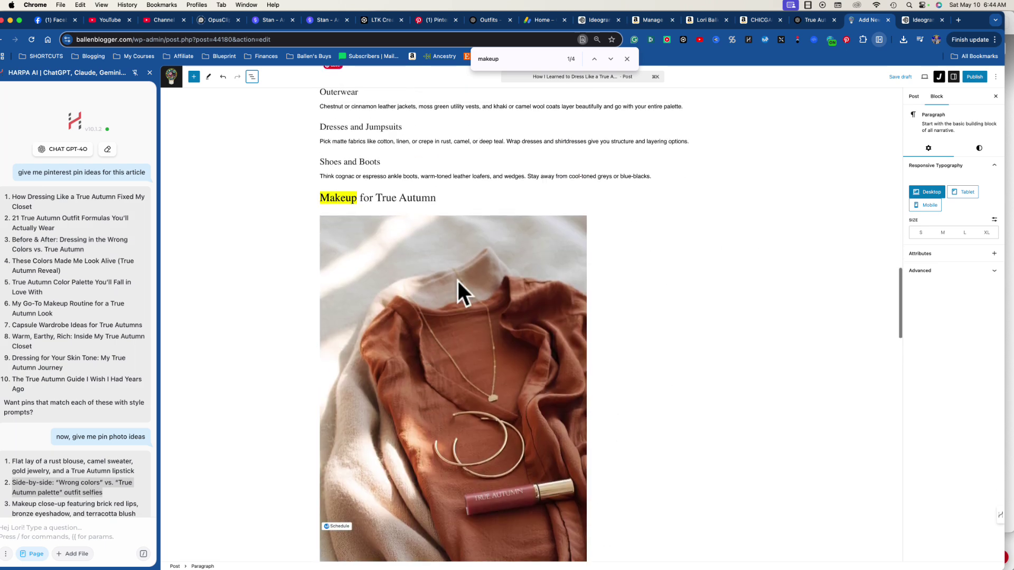
{"action": "scroll", "coordinate": [449, 290], "scroll_direction": "up", "scroll_amount": 1}
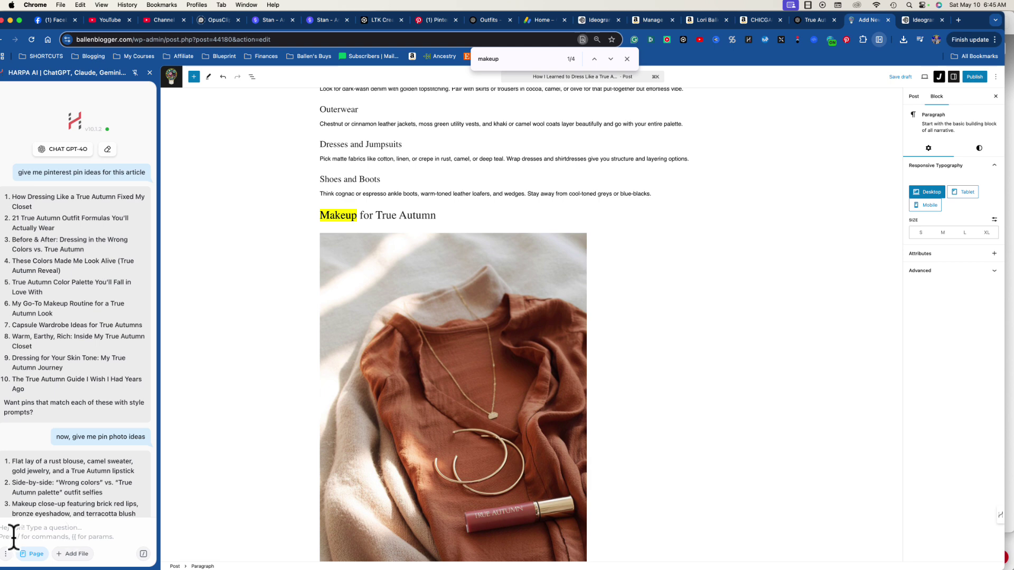
Step: Ask the HARPA AI assistant to give photo ideas for this article that could be used on Pinterest
{"action": "left_click", "coordinate": [35, 538]}
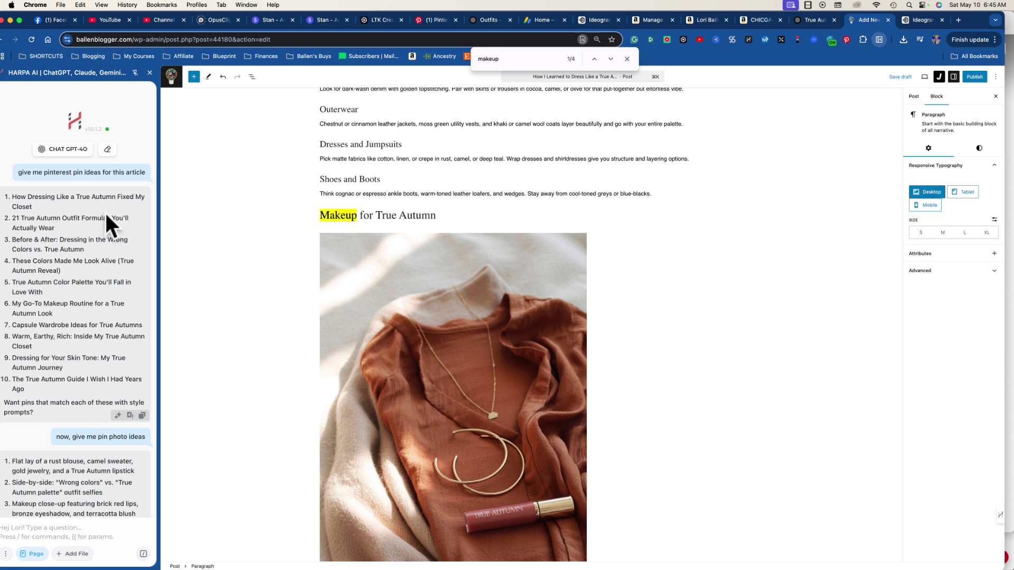
{"action": "left_click", "coordinate": [150, 73]}
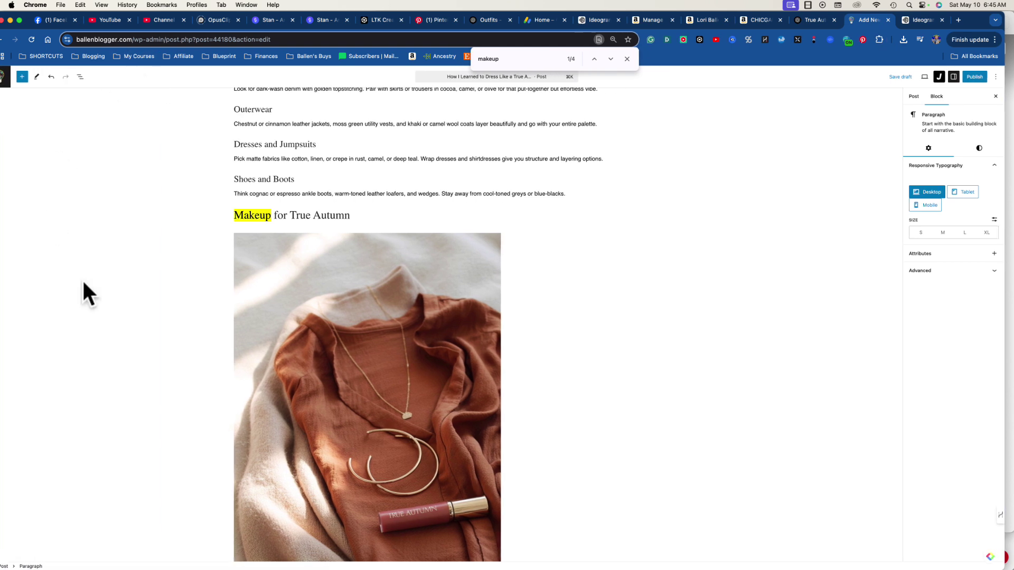
{"action": "left_click", "coordinate": [764, 40]}
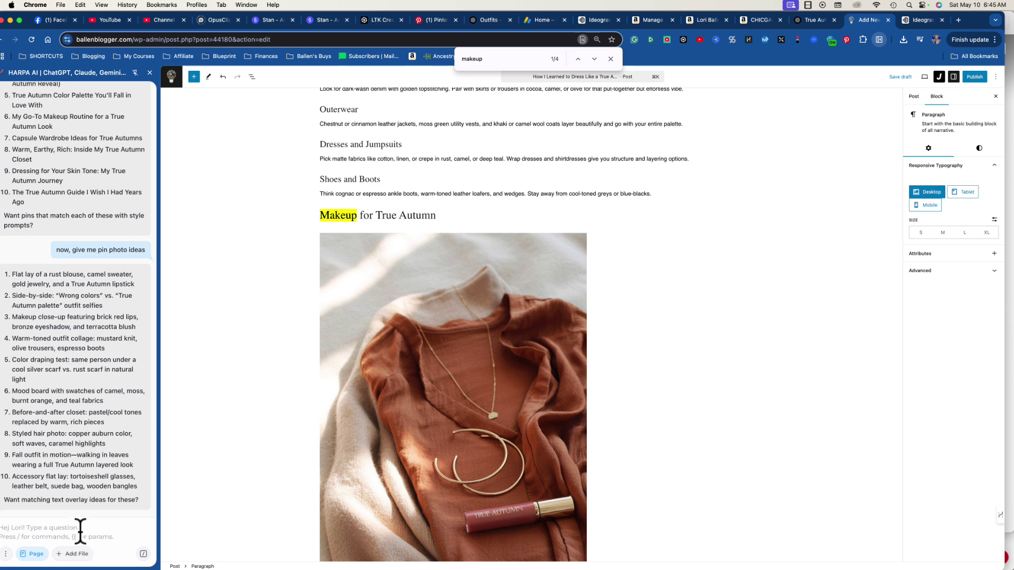
{"action": "type", "text": "give me photo ideas"}
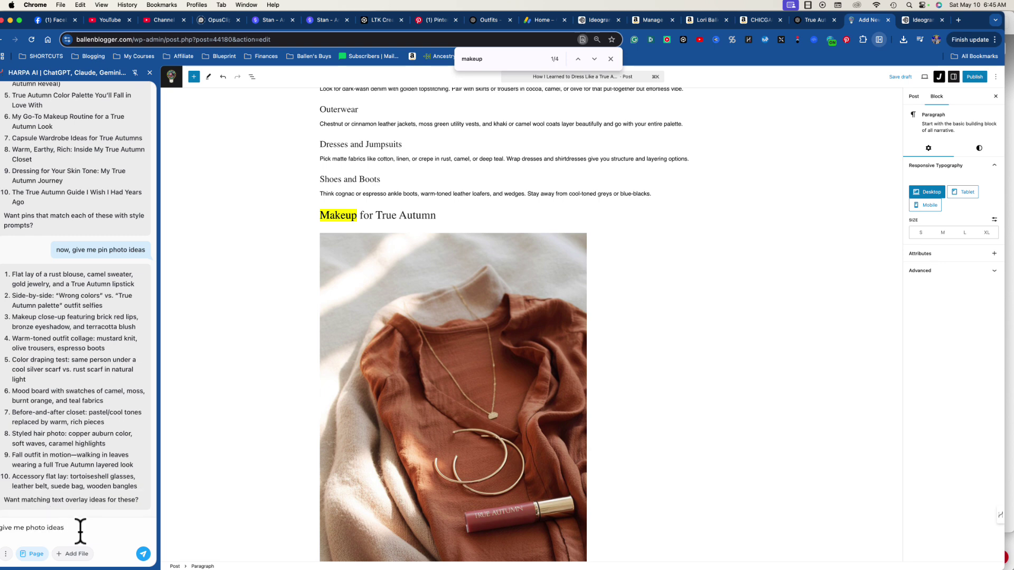
{"action": "type", "text": " for this article that I could use on pinterest"}
{"action": "key", "text": "Return"}
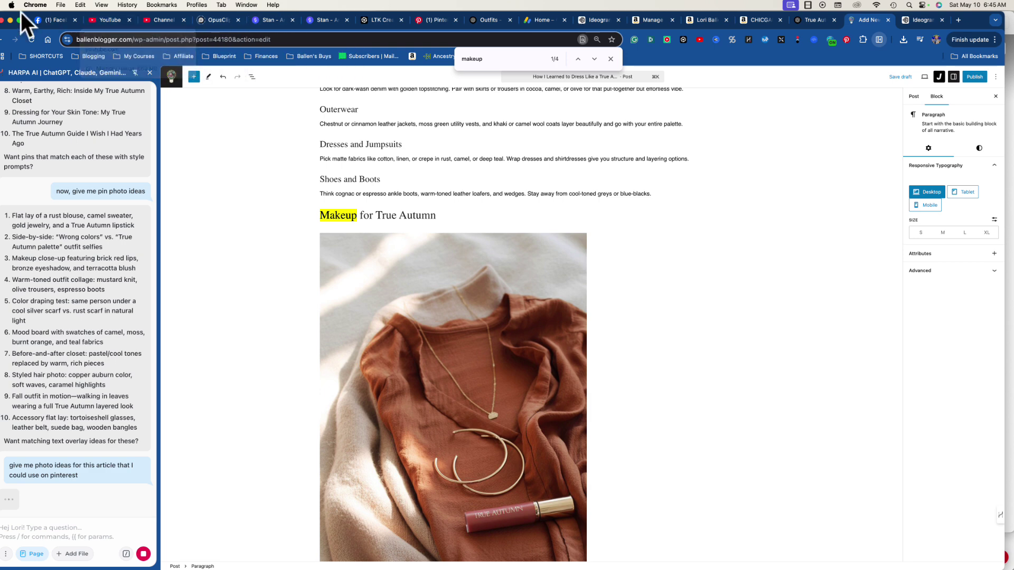
Step: Copy the first photo idea, the flat lay of warm-toned wardrobe staples, and generate images from it in Ideogram, replacing the old prompt
{"action": "left_click_drag", "start_coordinate": [20, 15], "coordinate": [24, 15]}
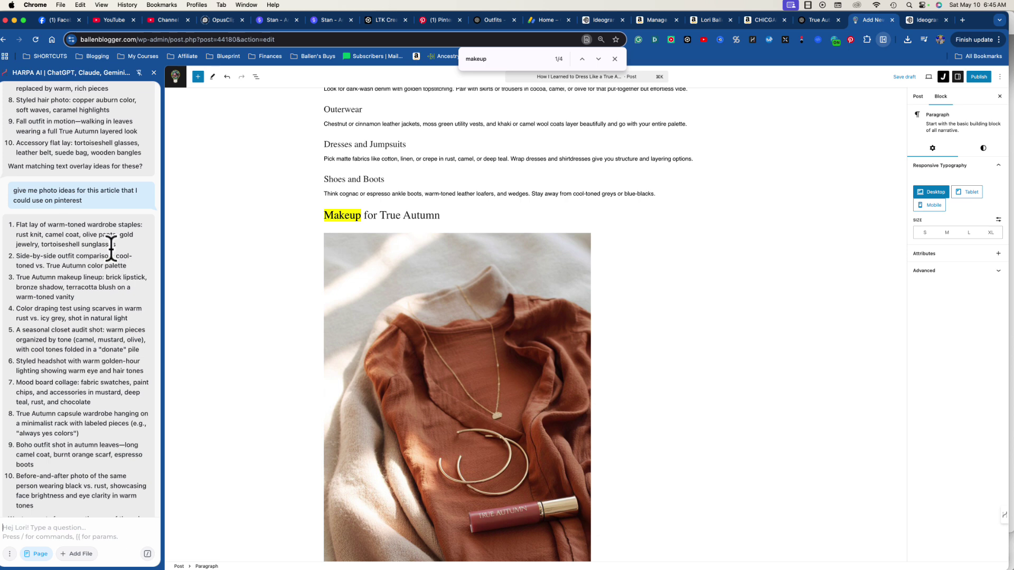
{"action": "scroll", "coordinate": [109, 247], "scroll_direction": "down", "scroll_amount": 1}
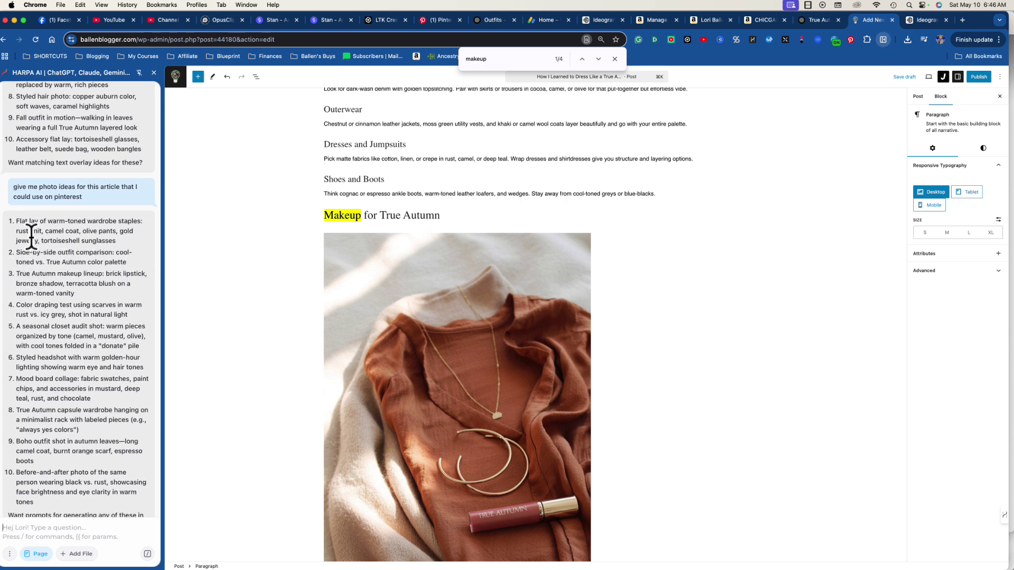
{"action": "left_click_drag", "start_coordinate": [16, 220], "coordinate": [124, 242]}
{"action": "key", "text": "super+c"}
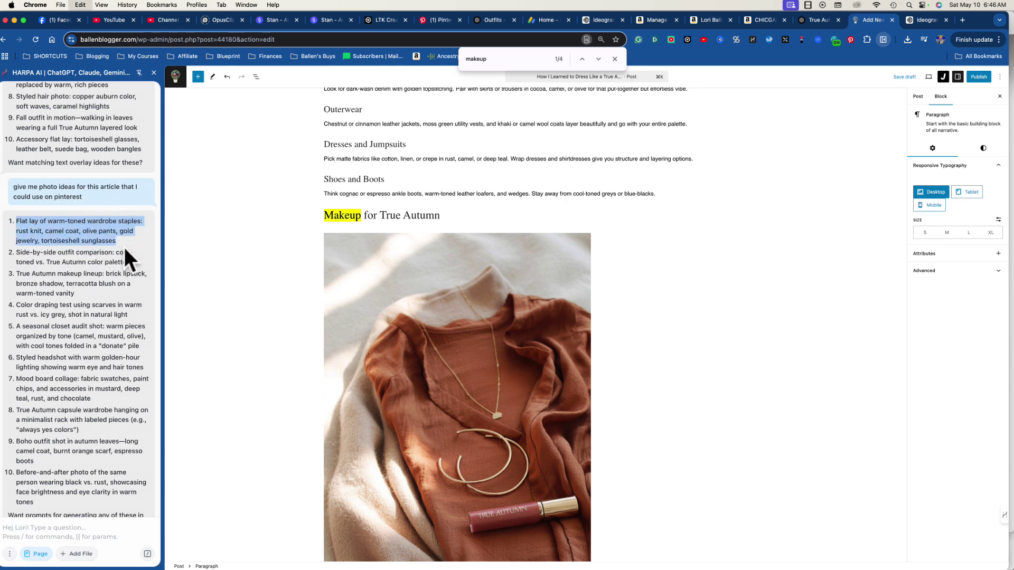
{"action": "left_click", "coordinate": [918, 19]}
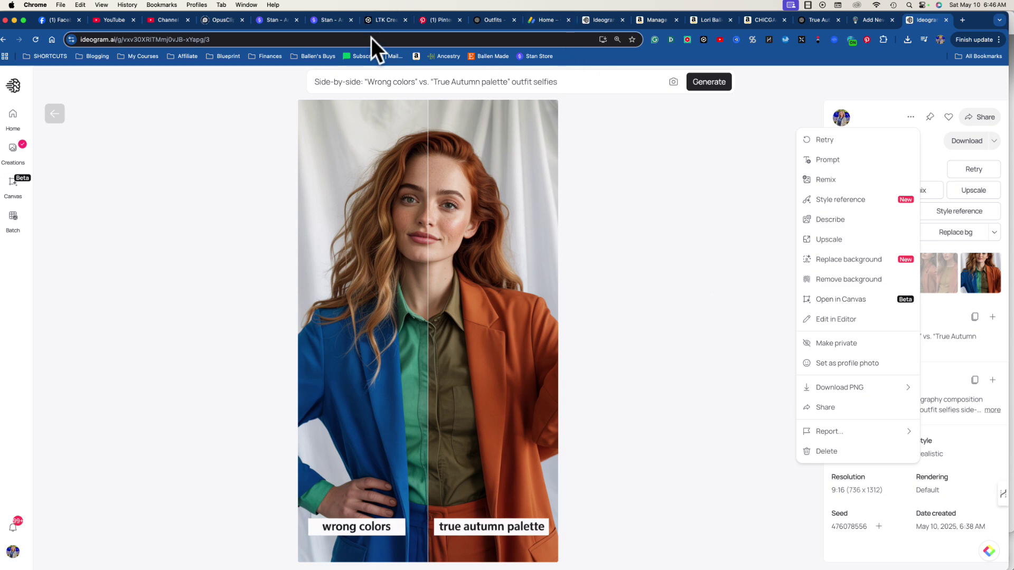
{"action": "left_click", "coordinate": [388, 81]}
{"action": "left_click_drag", "start_coordinate": [632, 90], "coordinate": [308, 90]}
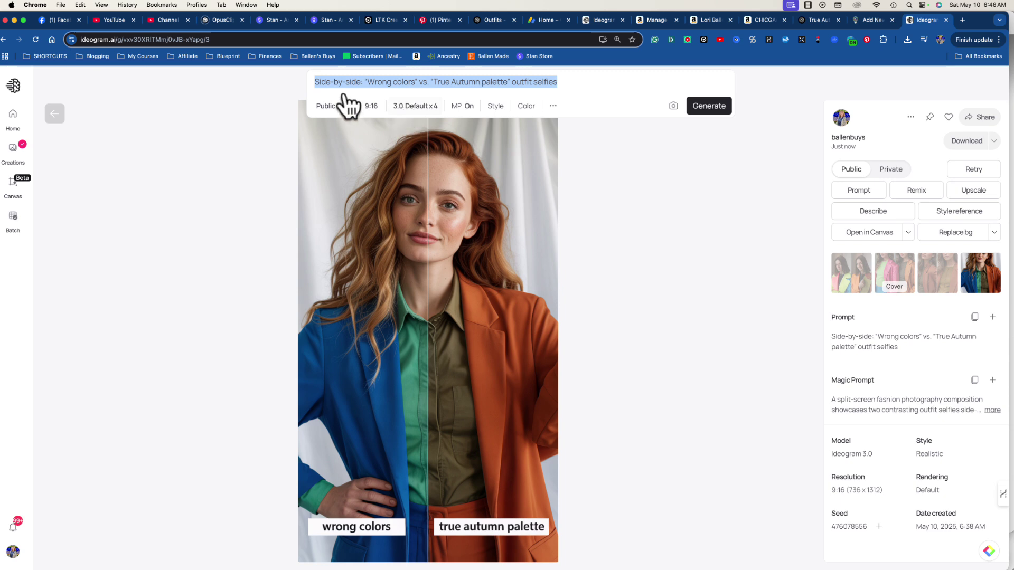
{"action": "key", "text": "super+v"}
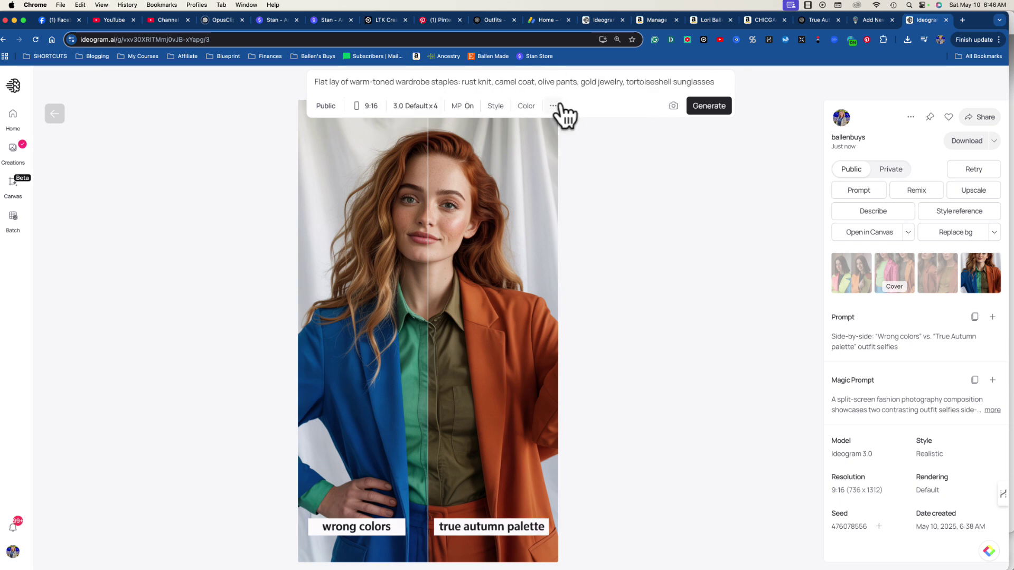
{"action": "left_click", "coordinate": [709, 107]}
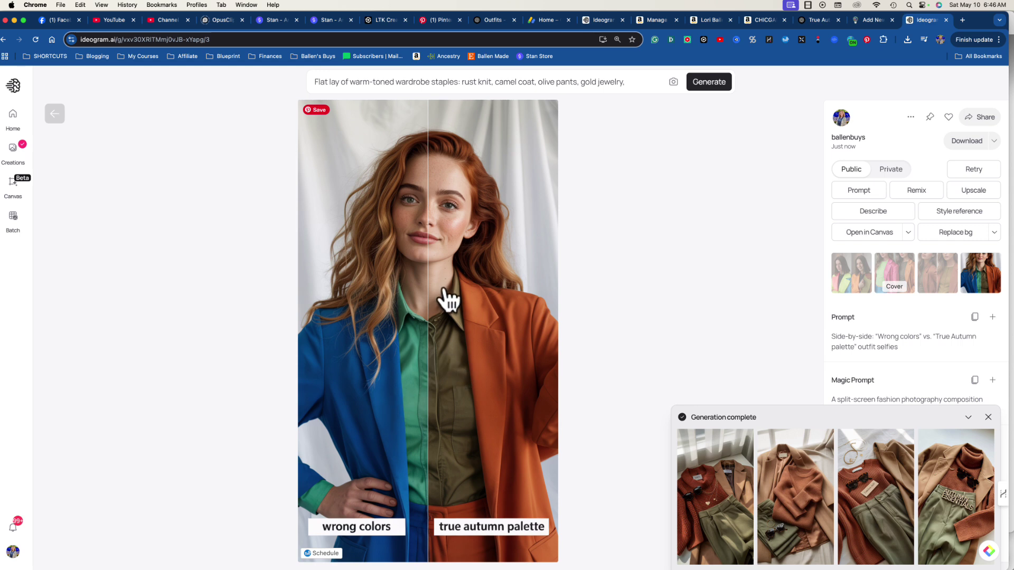
Step: View the newly generated warm-toned flat lay images at full size, including the third and fourth variations
{"action": "scroll", "coordinate": [449, 296], "scroll_direction": "down", "scroll_amount": 1}
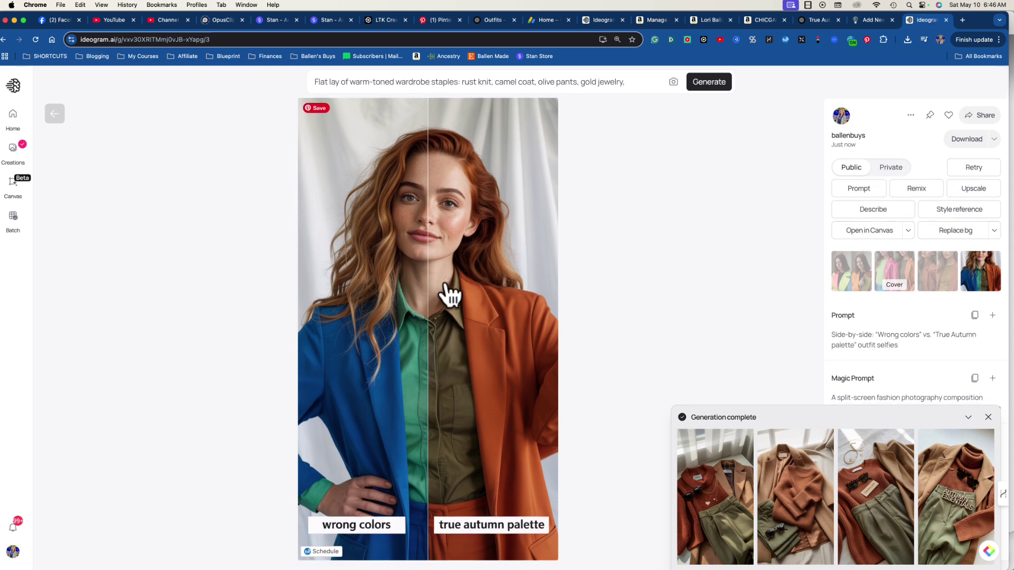
{"action": "scroll", "coordinate": [445, 294], "scroll_direction": "up", "scroll_amount": 1}
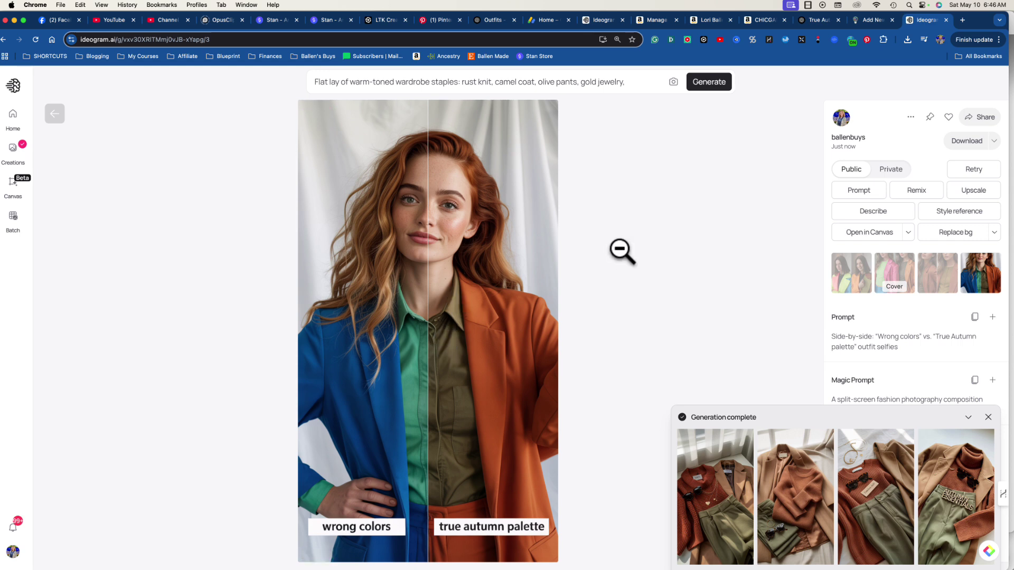
{"action": "left_click", "coordinate": [734, 514]}
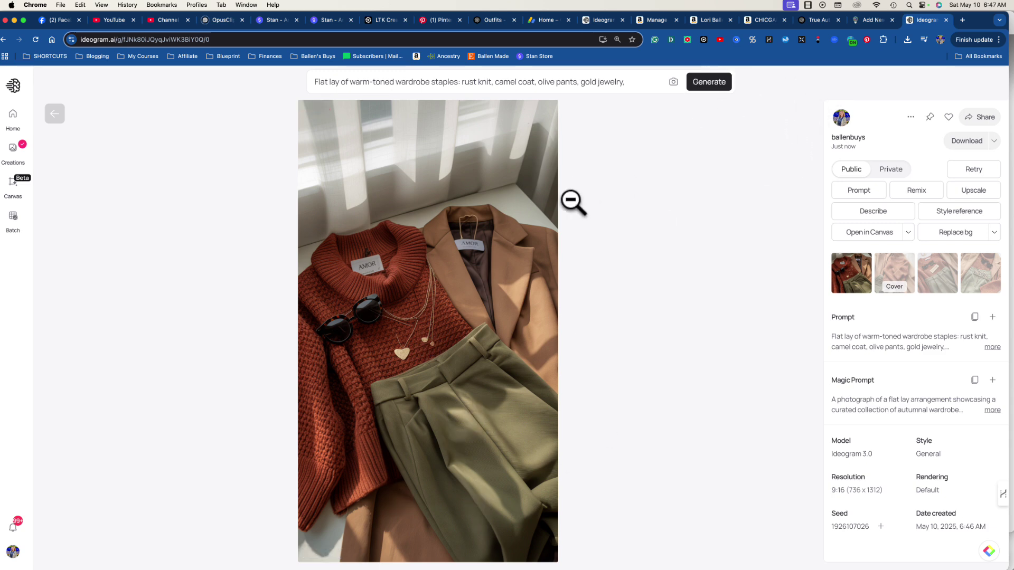
{"action": "left_click", "coordinate": [891, 275]}
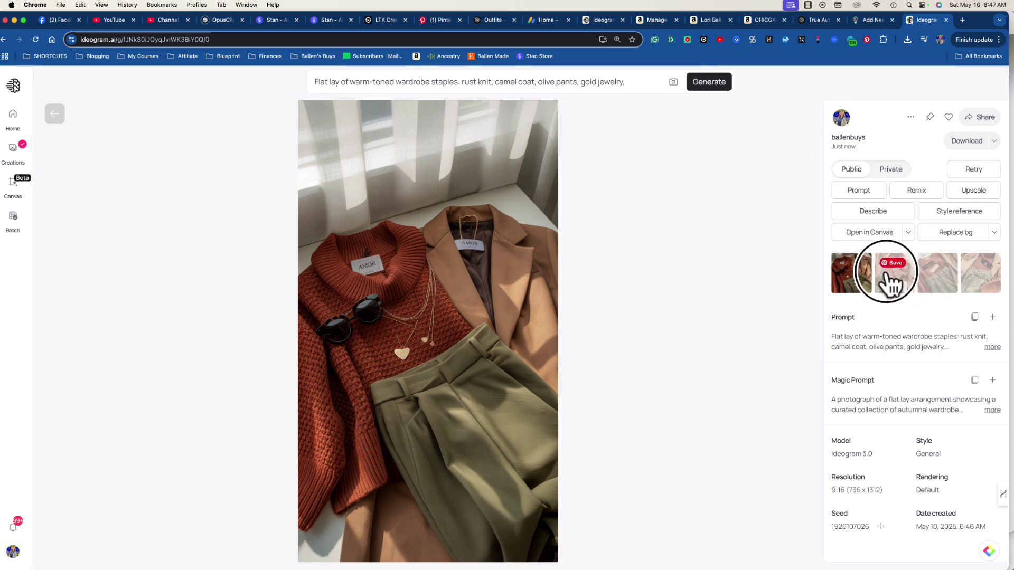
{"action": "left_click", "coordinate": [936, 285]}
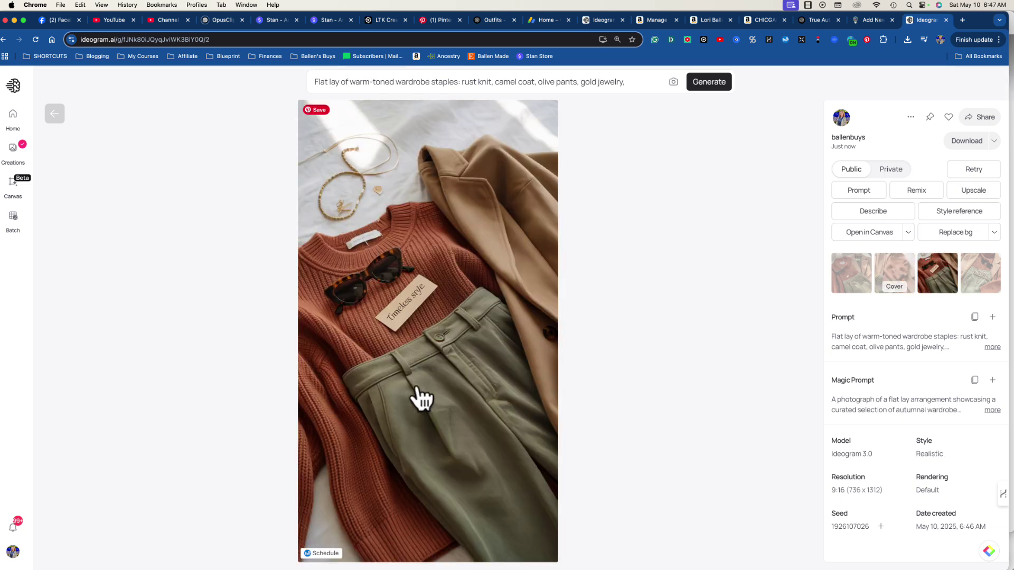
{"action": "left_click", "coordinate": [971, 296]}
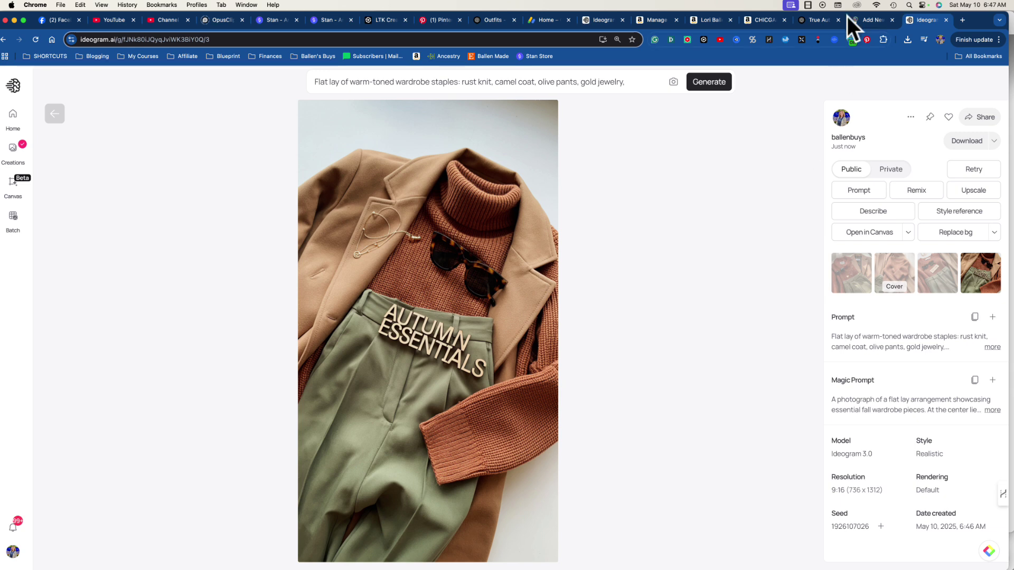
Step: Tell HARPA AI that the autumn style is loved but not the outfit, and request a more modern, spring idea
{"action": "left_click", "coordinate": [770, 39]}
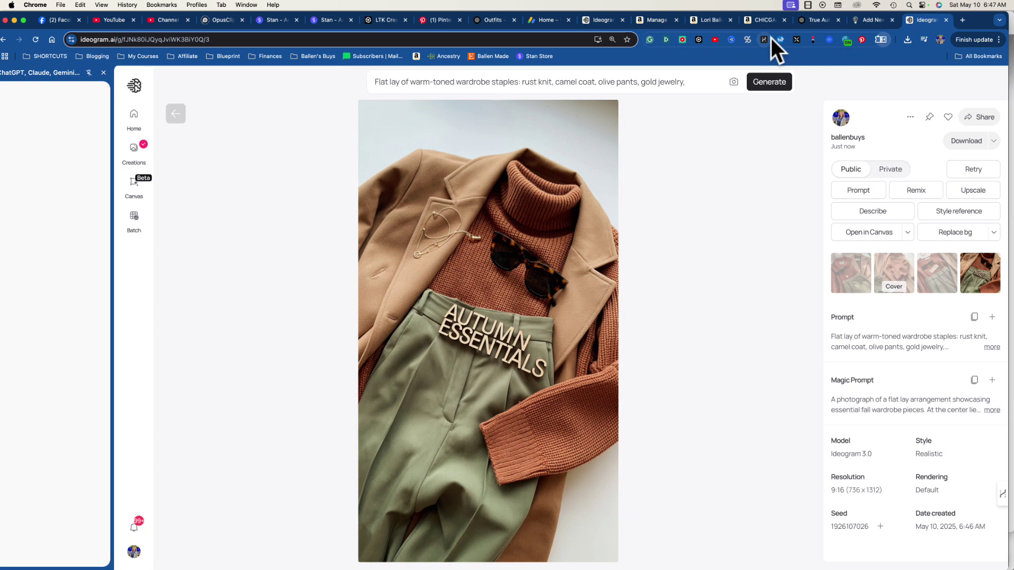
{"action": "left_click", "coordinate": [55, 533]}
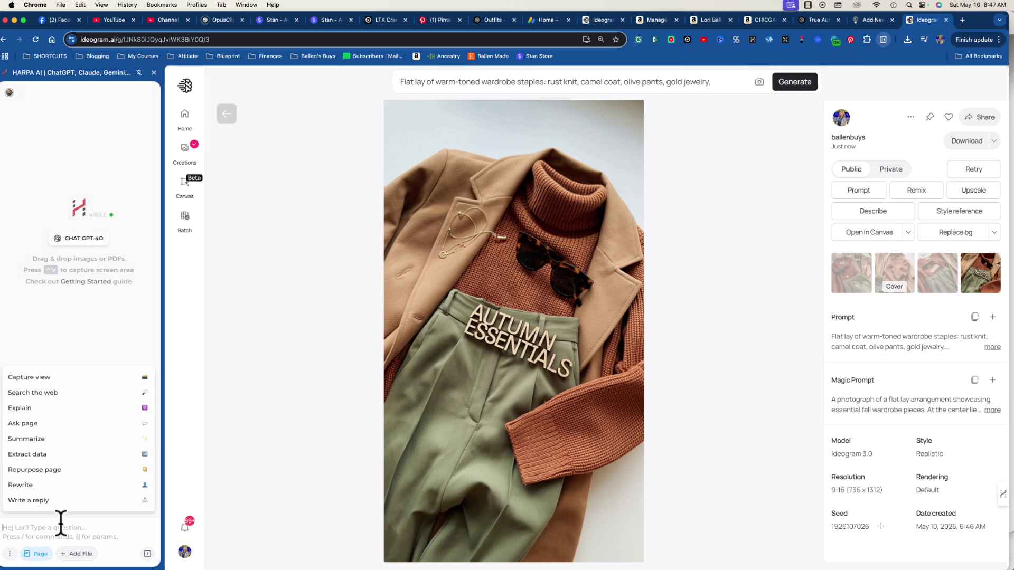
{"action": "type", "text": "love this autumn style, but don't like the outfit, give me a more modern, spring idea"}
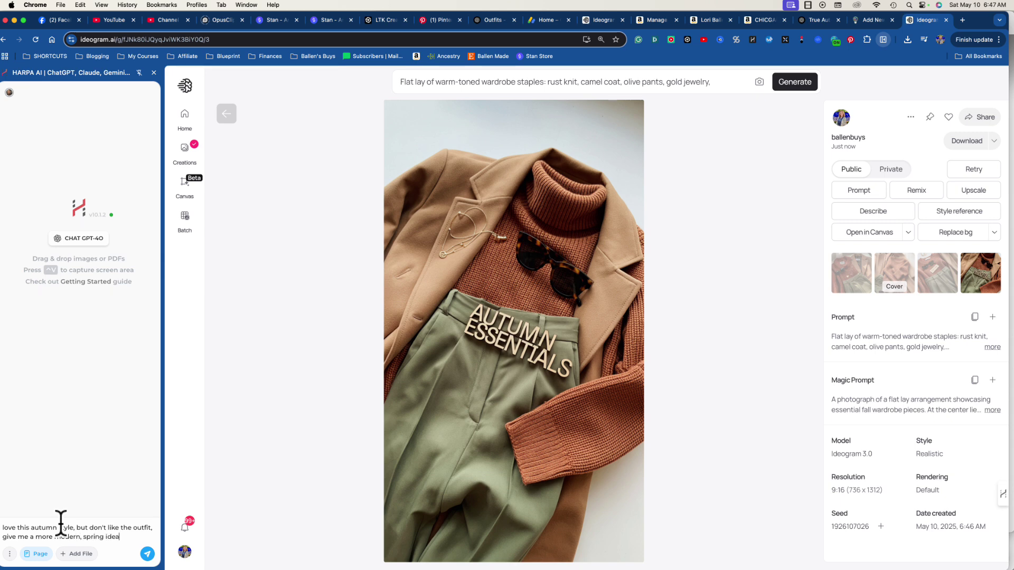
{"action": "key", "text": "Return"}
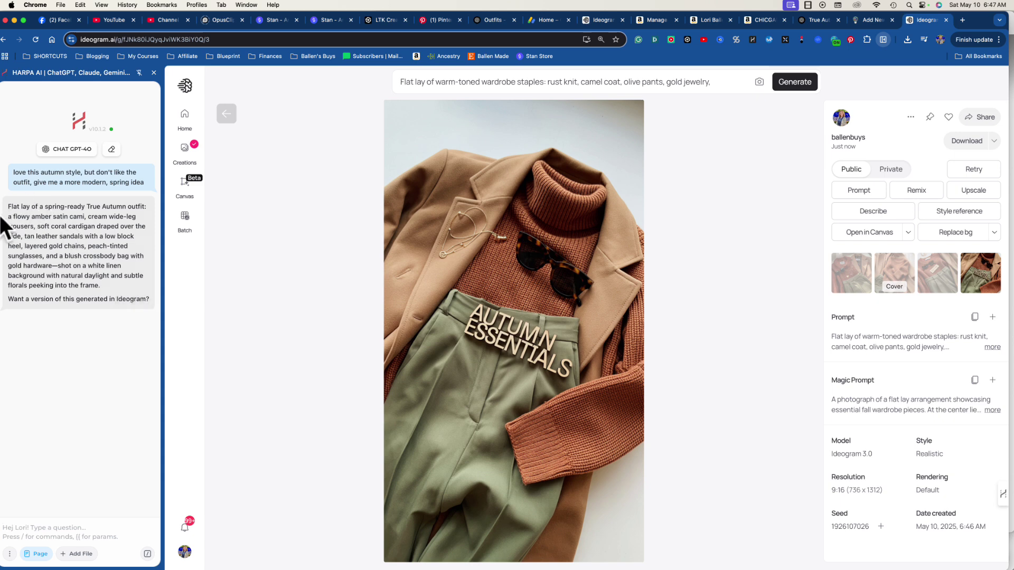
Step: Replace the Ideogram prompt with HARPA's spring-ready True Autumn flat lay description and generate images from it
{"action": "left_click_drag", "start_coordinate": [9, 207], "coordinate": [132, 292]}
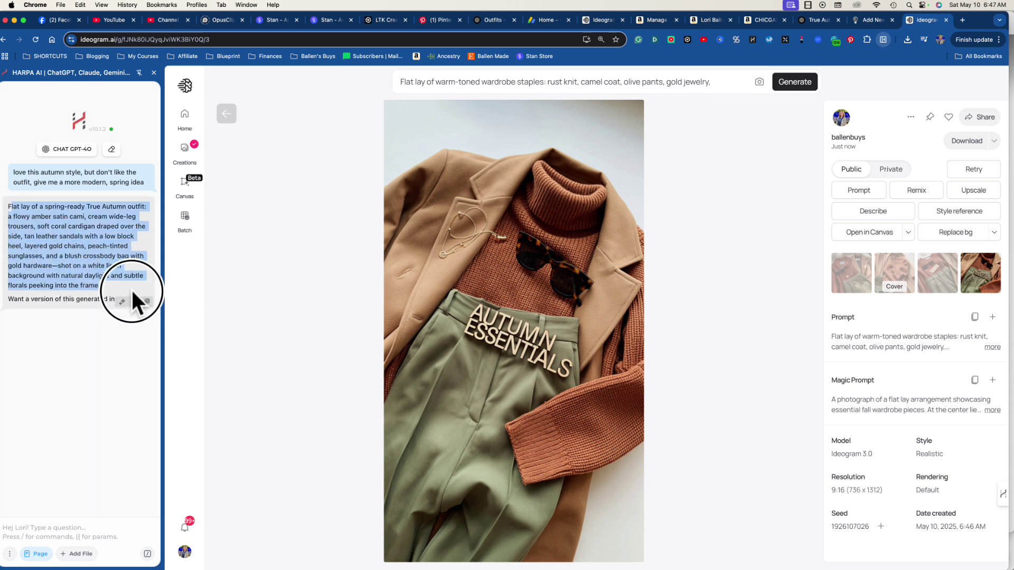
{"action": "left_click", "coordinate": [475, 81]}
{"action": "key", "text": "super+a"}
{"action": "key", "text": "super+v"}
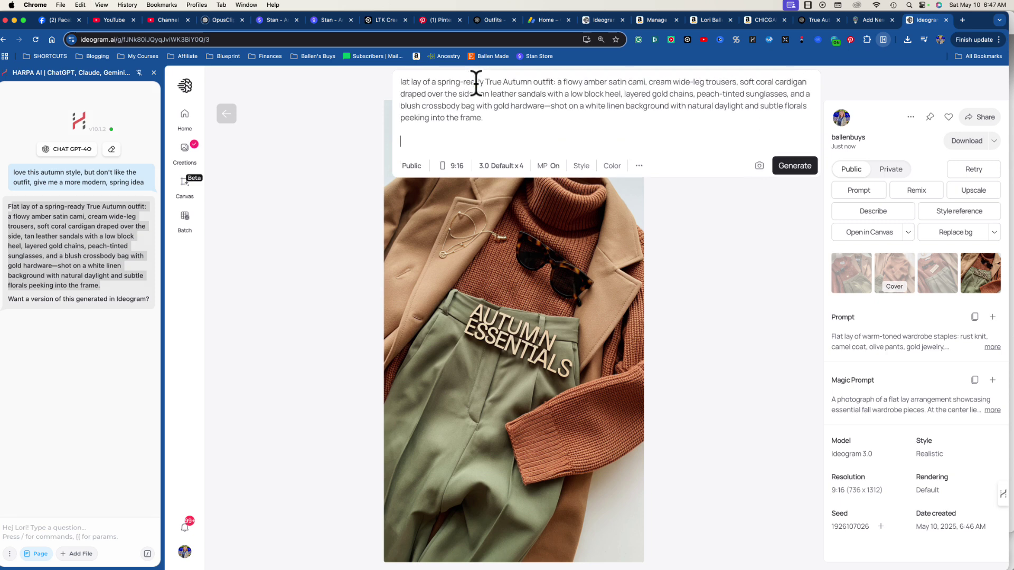
{"action": "key", "text": "Return"}
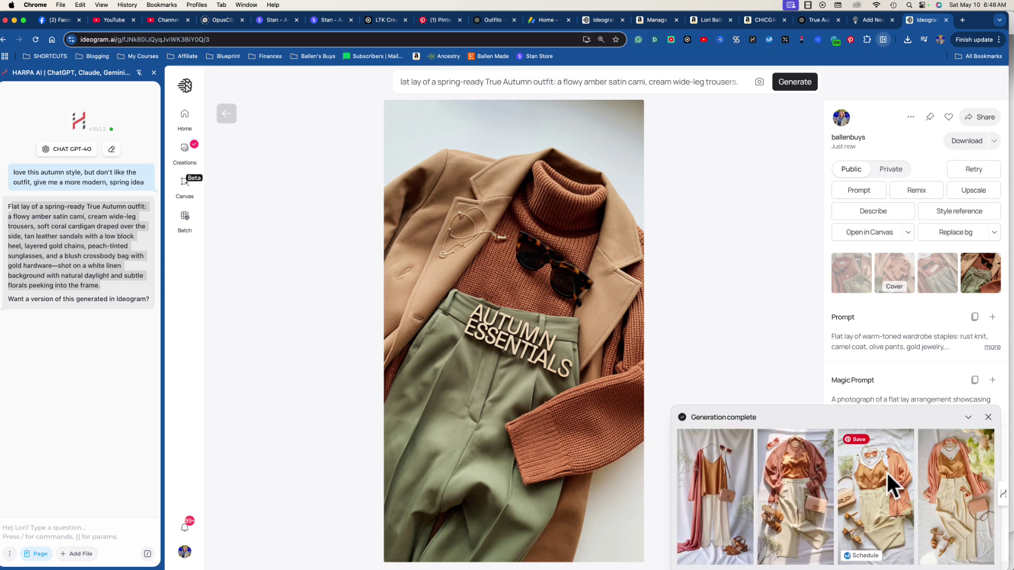
Step: View the third, second and first variations of the spring-ready outfit images at full size
{"action": "left_click", "coordinate": [885, 523]}
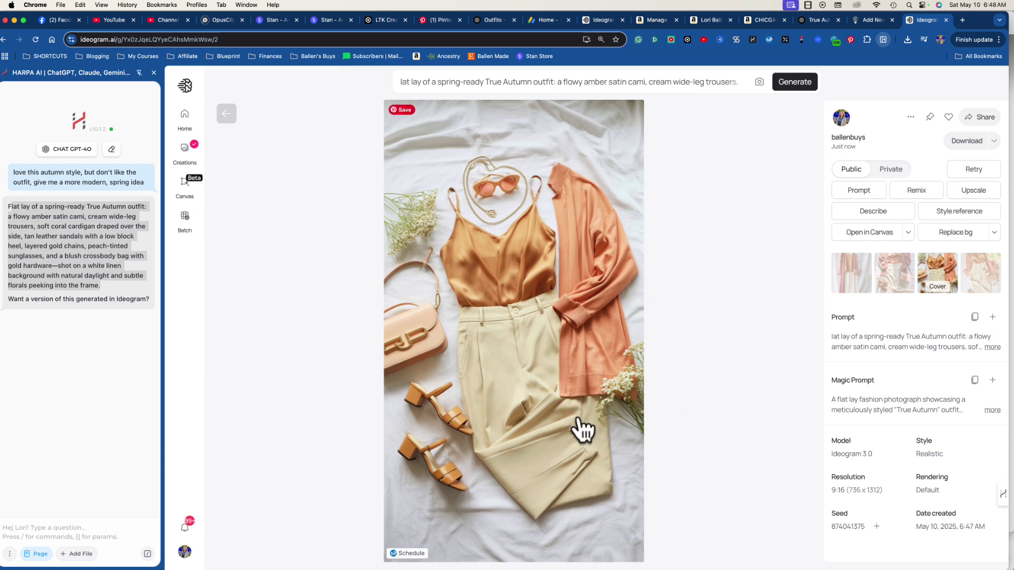
{"action": "left_click", "coordinate": [894, 283]}
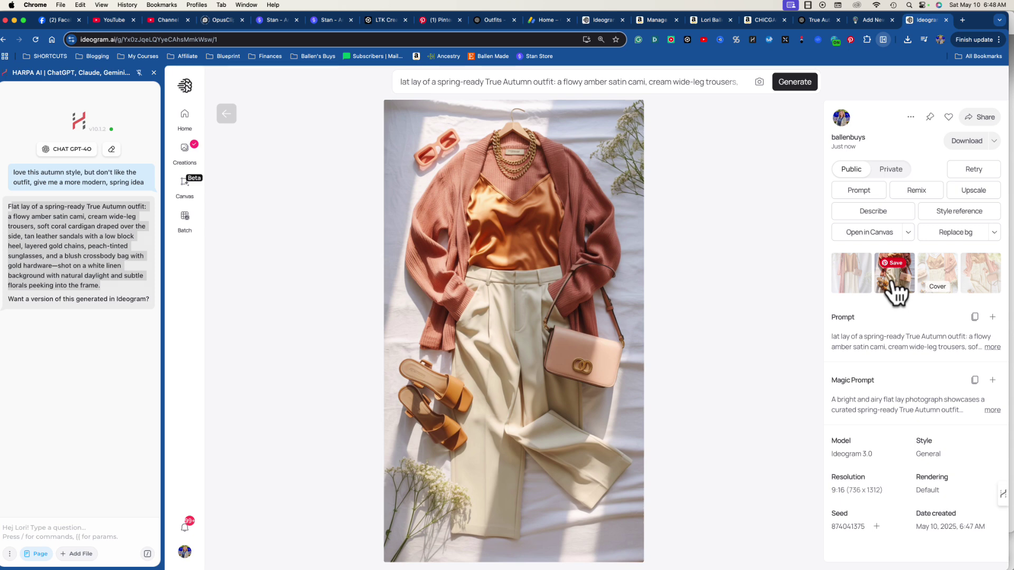
{"action": "left_click", "coordinate": [852, 291]}
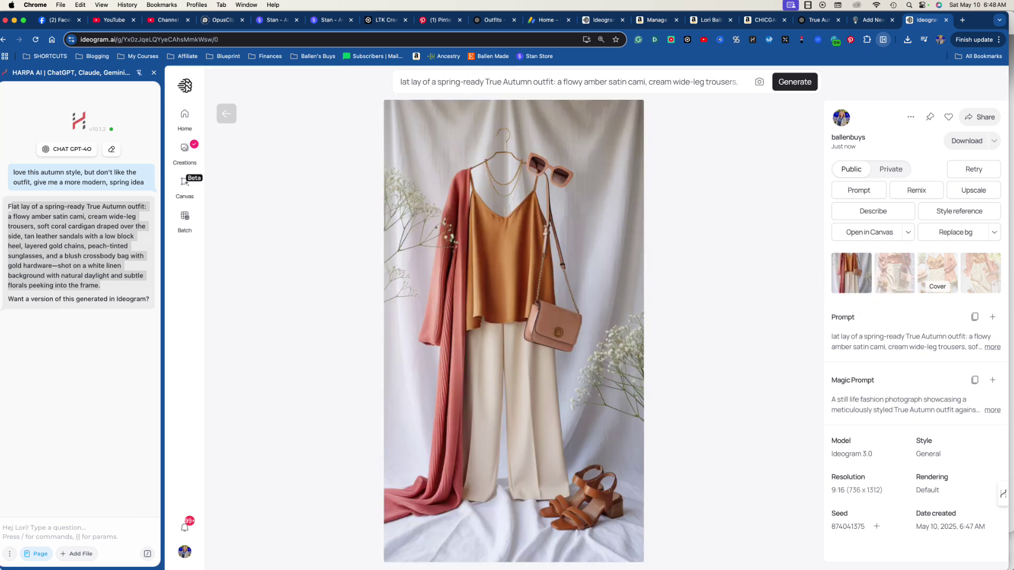
Step: Ask HARPA AI "is that true autumn colors?" and accept its offer to rewrite the outfit using 100% True Autumn colors
{"action": "left_click", "coordinate": [51, 530]}
{"action": "type", "text": "is"}
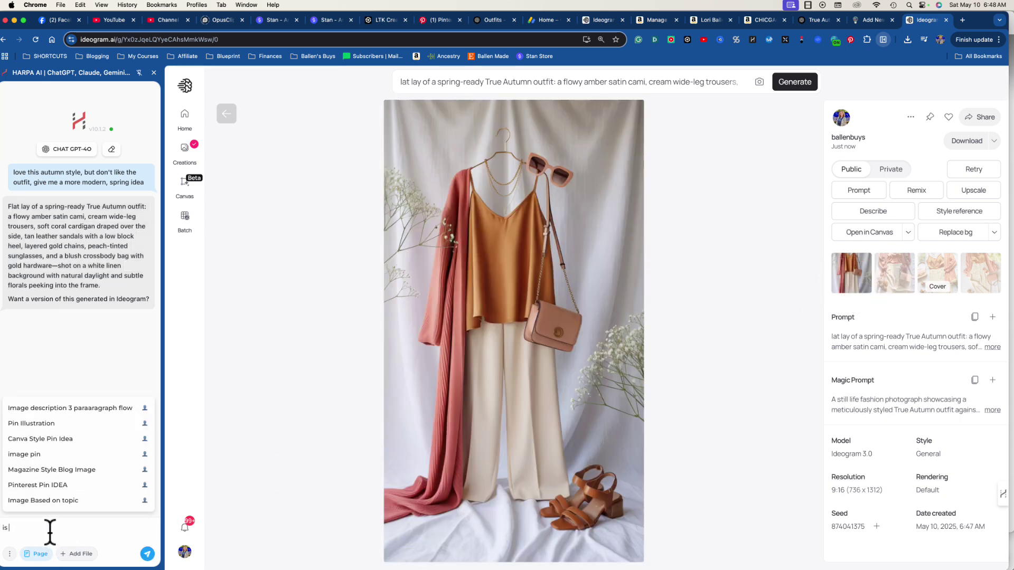
{"action": "type", "text": " that true autumn colors?"}
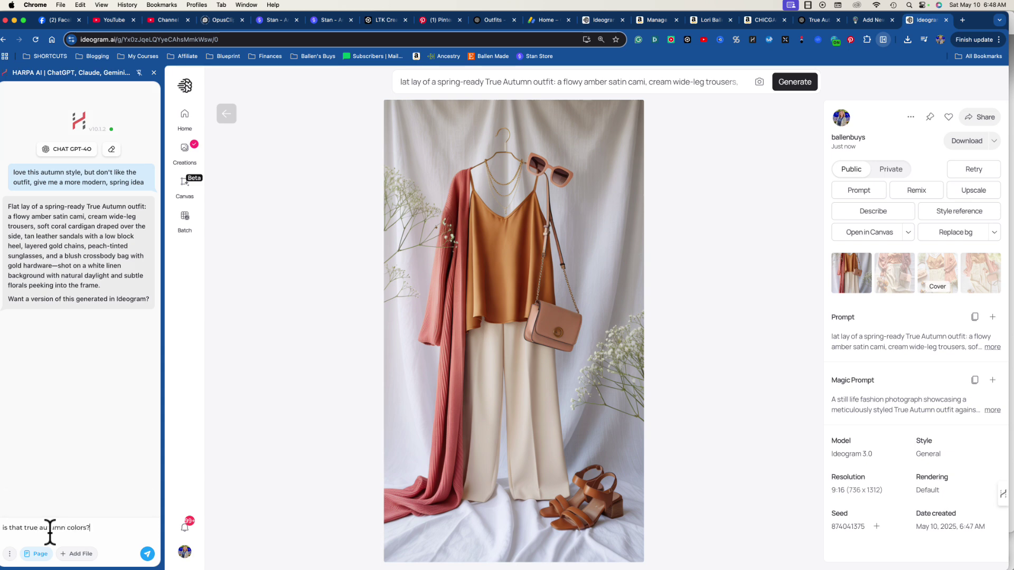
{"action": "key", "text": "Return"}
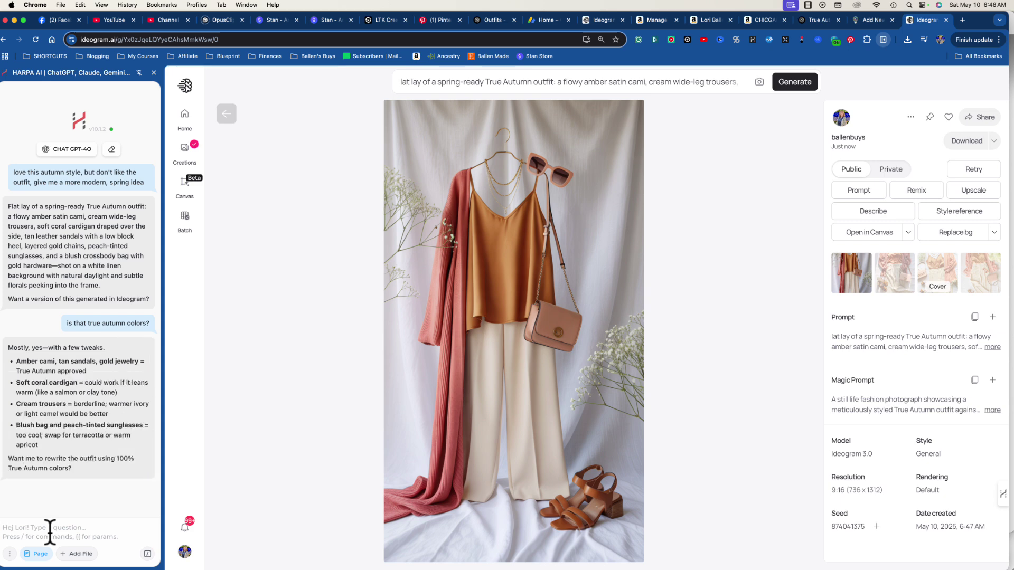
{"action": "type", "text": "yes"}
{"action": "key", "text": "Return"}
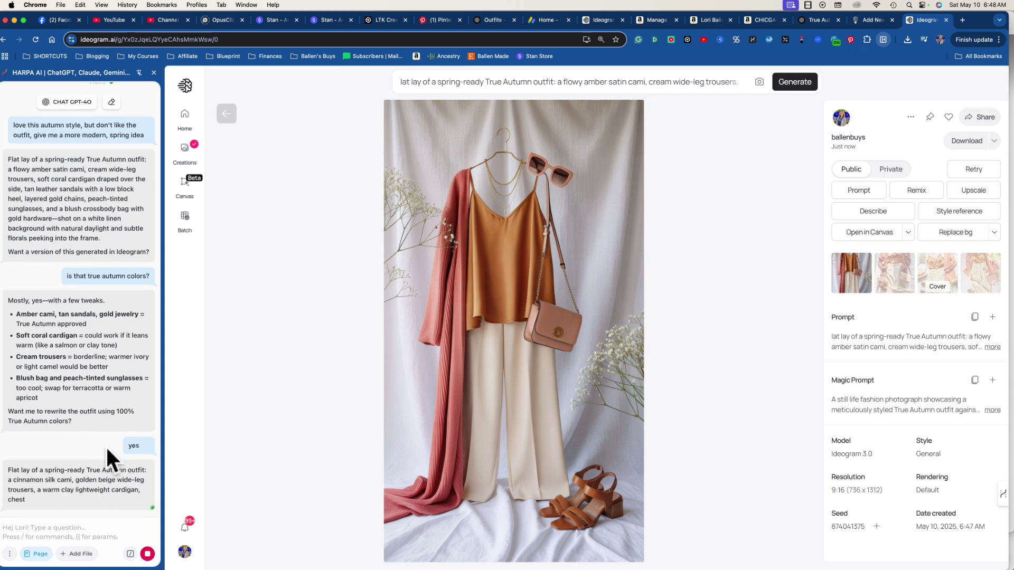
Step: Replace the Ideogram prompt with HARPA's rewritten cinnamon silk cami and golden beige trousers description and generate images from it
{"action": "left_click_drag", "start_coordinate": [9, 395], "coordinate": [106, 477]}
{"action": "key", "text": "super+c"}
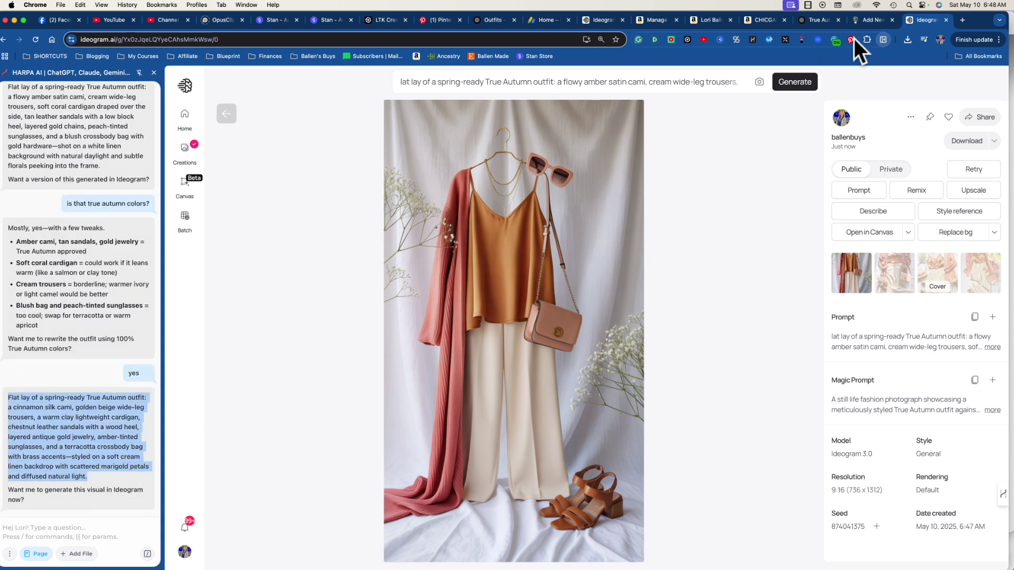
{"action": "left_click", "coordinate": [509, 83]}
{"action": "key", "text": "super+a"}
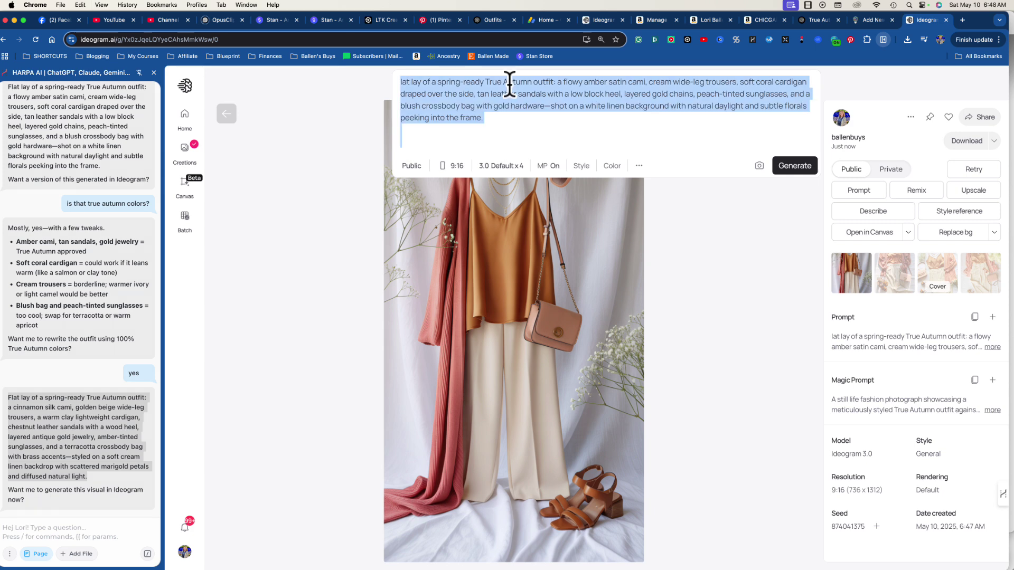
{"action": "key", "text": "super+v"}
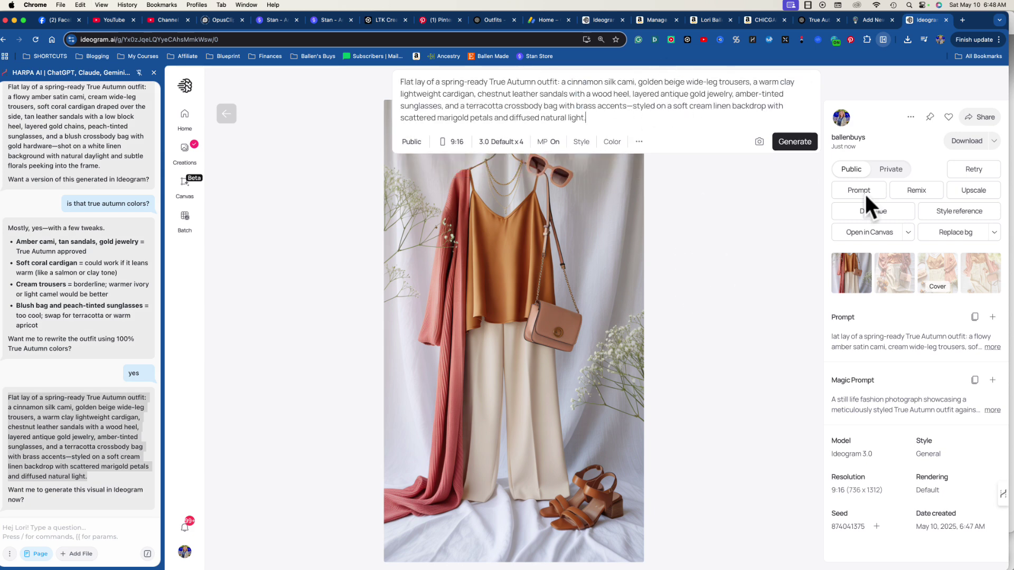
{"action": "left_click", "coordinate": [797, 144]}
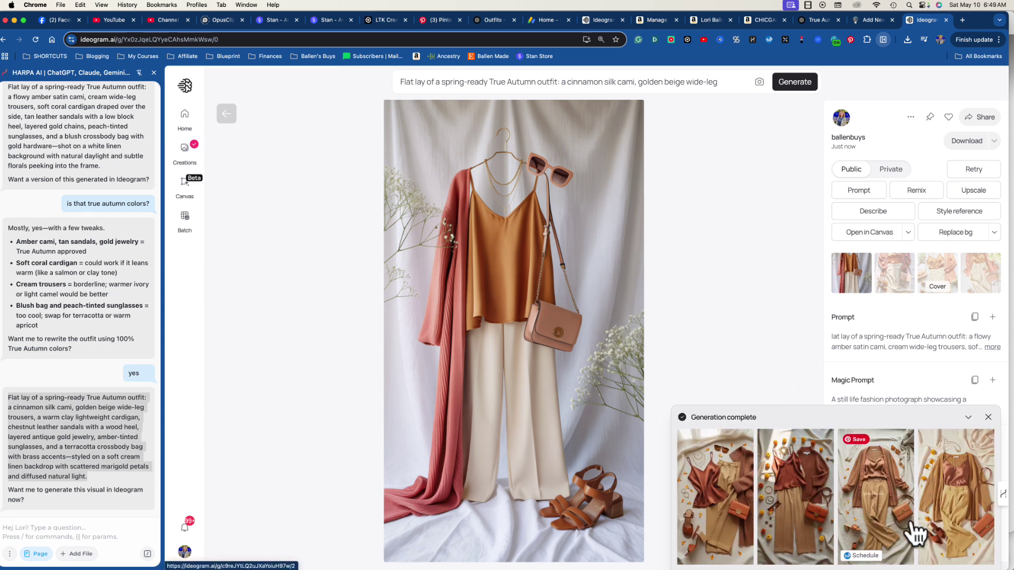
Step: View the first and third new outfit images, and save the third as a 70% quality JPEG named "true autumn spring outfit" in Images
{"action": "left_click", "coordinate": [709, 514]}
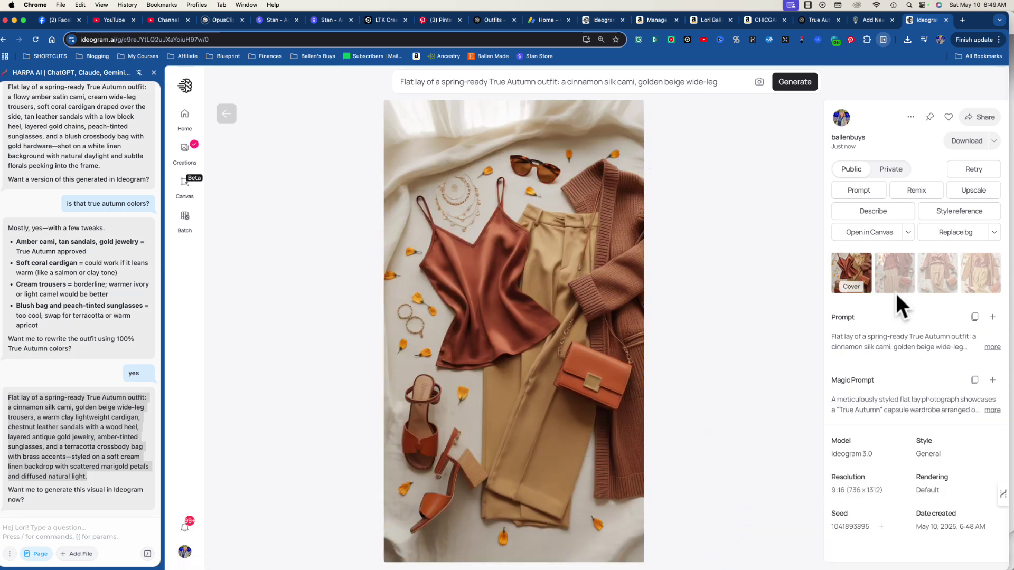
{"action": "left_click", "coordinate": [934, 276]}
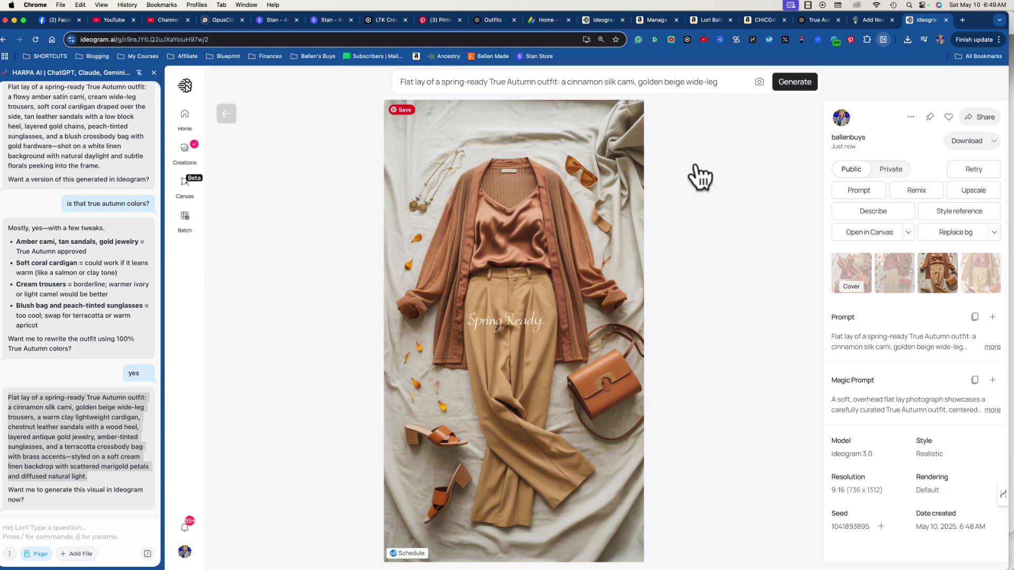
{"action": "left_click", "coordinate": [910, 117]}
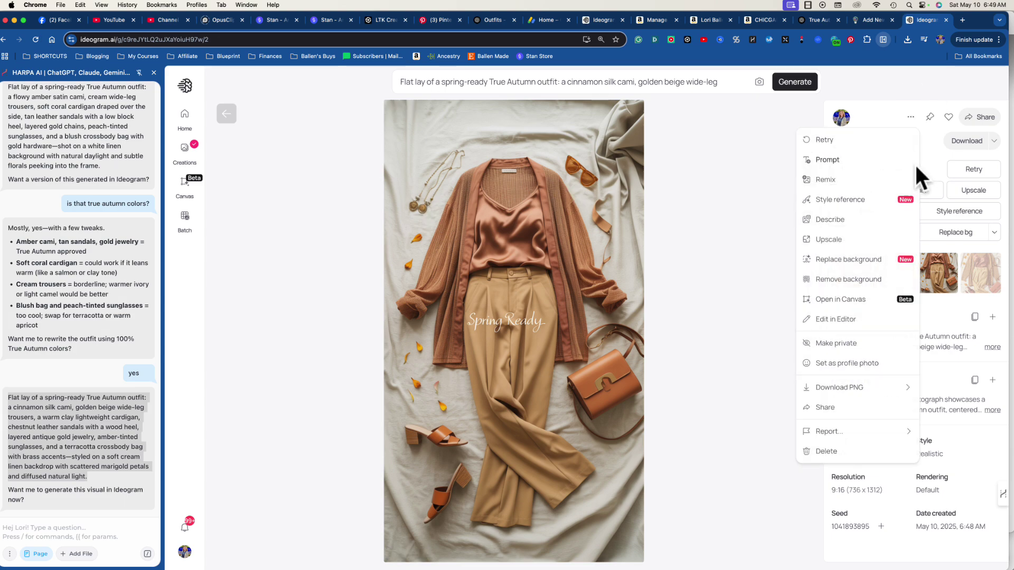
{"action": "mouse_move", "coordinate": [839, 388]}
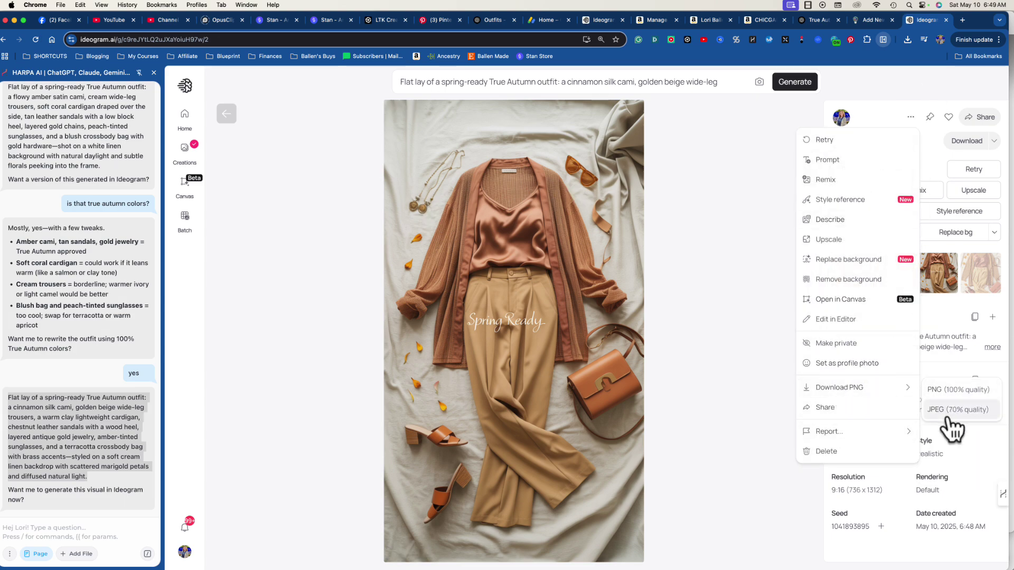
{"action": "left_click", "coordinate": [946, 410]}
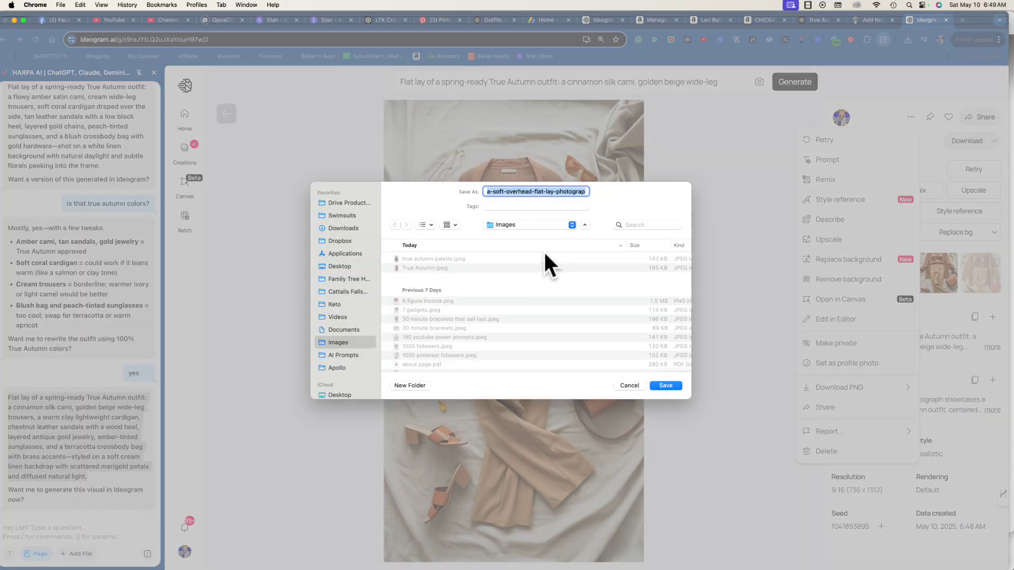
{"action": "type", "text": "true "}
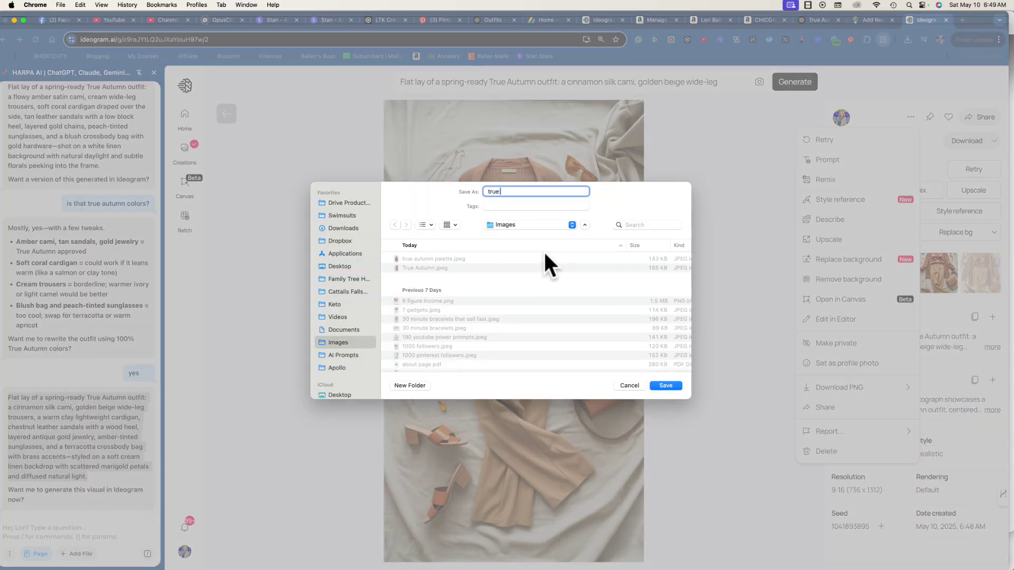
{"action": "type", "text": "autumn fal"}
{"action": "key", "text": "BackSpace"}
{"action": "key", "text": "BackSpace"}
{"action": "key", "text": "BackSpace"}
{"action": "type", "text": "spring outfit"}
{"action": "key", "text": "Return"}
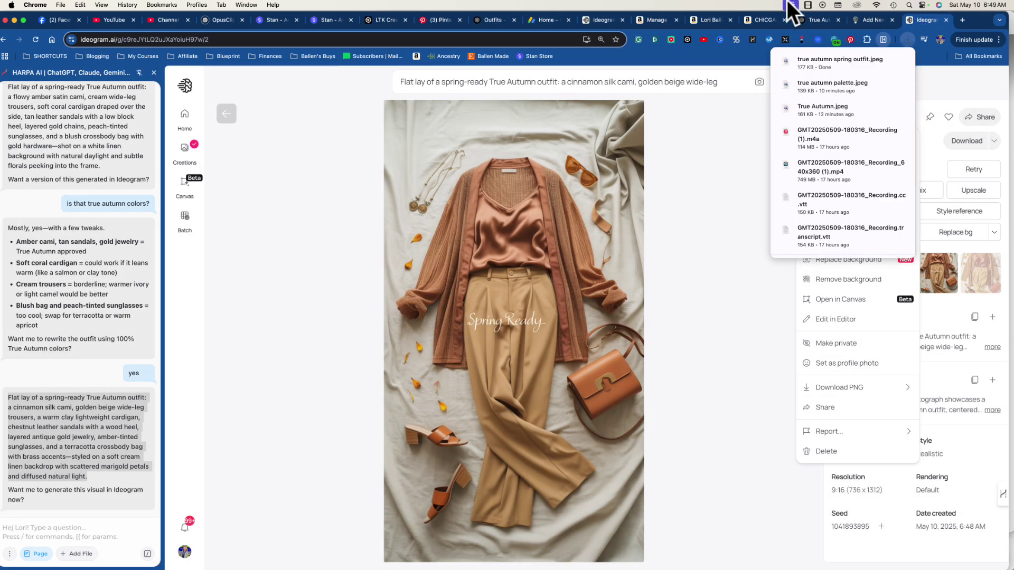
Step: Switch to the WordPress post draft and add an empty block directly under the "Building Your Wardrobe" heading
{"action": "left_click", "coordinate": [810, 21]}
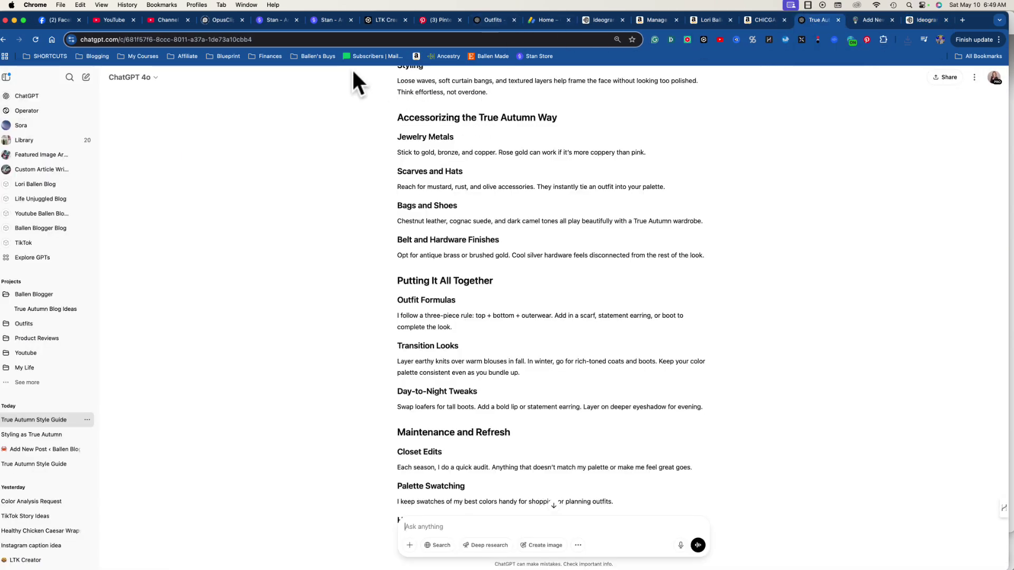
{"action": "left_click", "coordinate": [877, 24]}
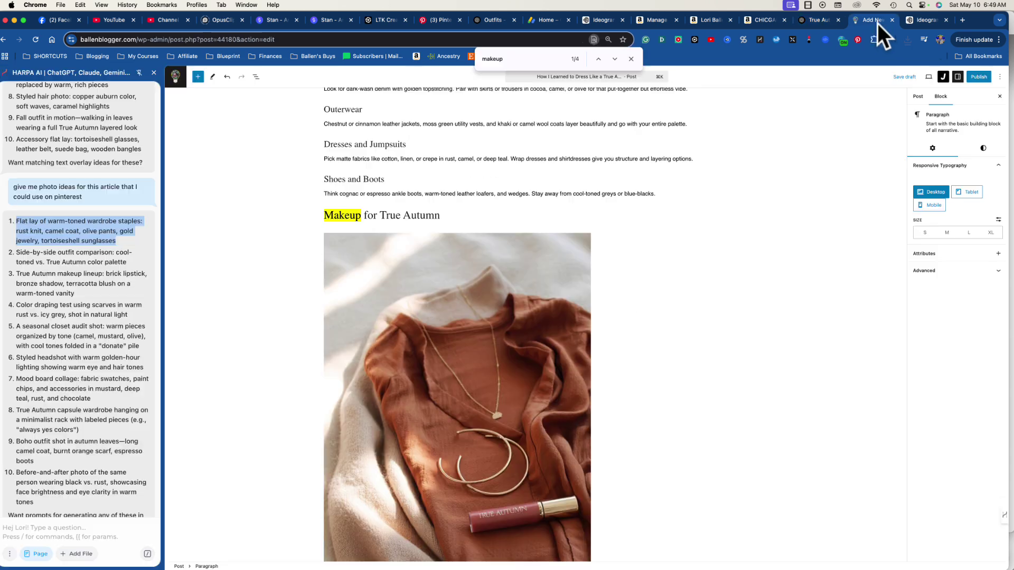
{"action": "scroll", "coordinate": [552, 251], "scroll_direction": "up", "scroll_amount": 5}
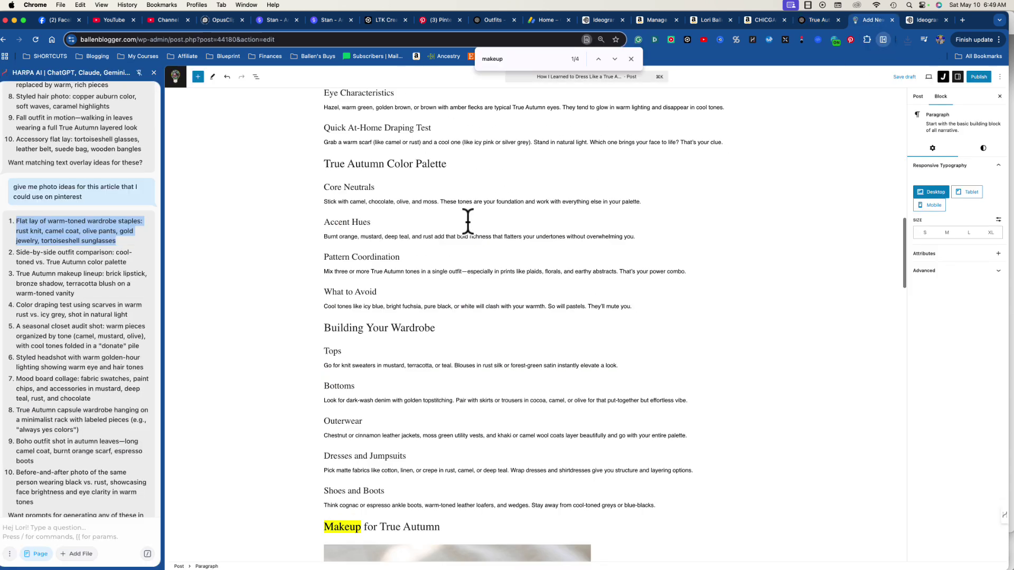
{"action": "left_click", "coordinate": [459, 165]}
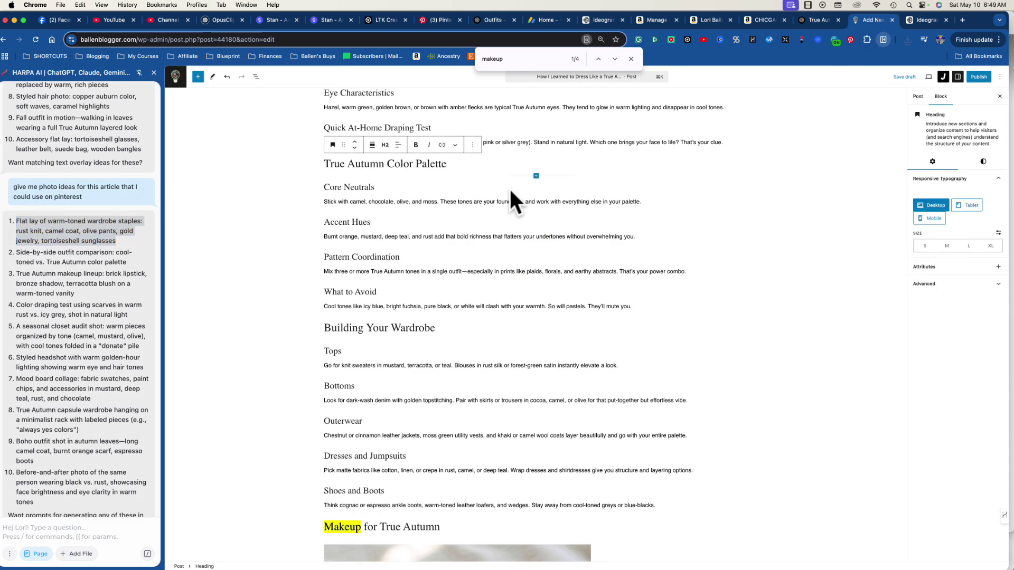
{"action": "left_click", "coordinate": [457, 329]}
{"action": "key", "text": "Return"}
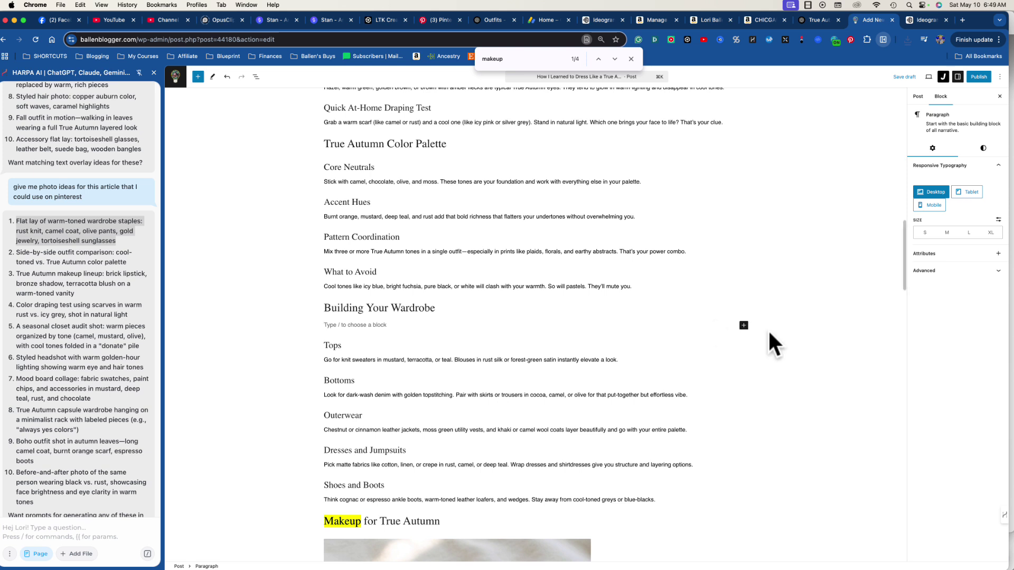
Step: Turn the empty block under "Building Your Wardrobe" into an image block and upload true autumn spring outfit.jpeg into it
{"action": "left_click", "coordinate": [744, 325]}
{"action": "type", "text": "image"}
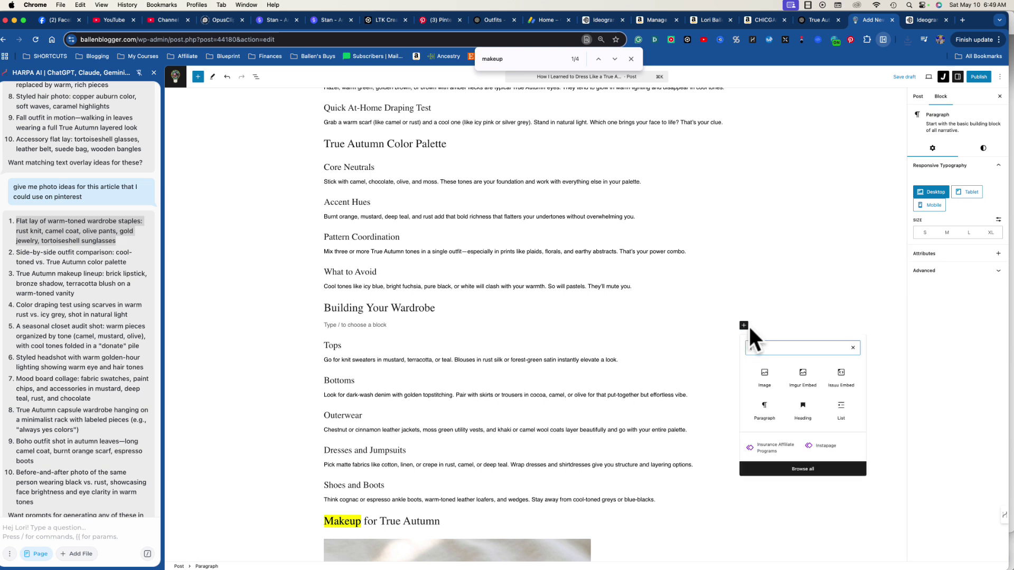
{"action": "left_click", "coordinate": [764, 376]}
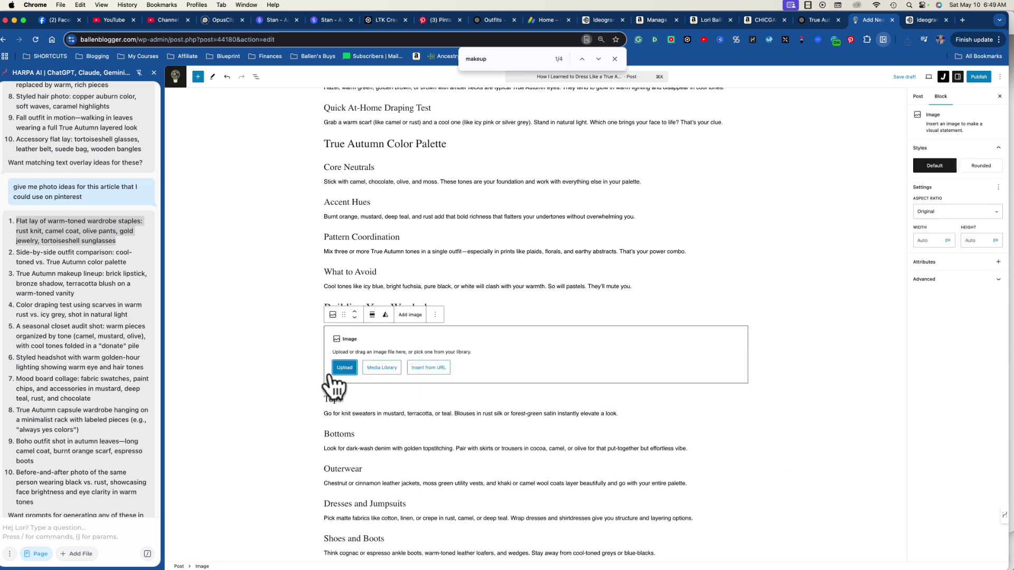
{"action": "left_click", "coordinate": [338, 368]}
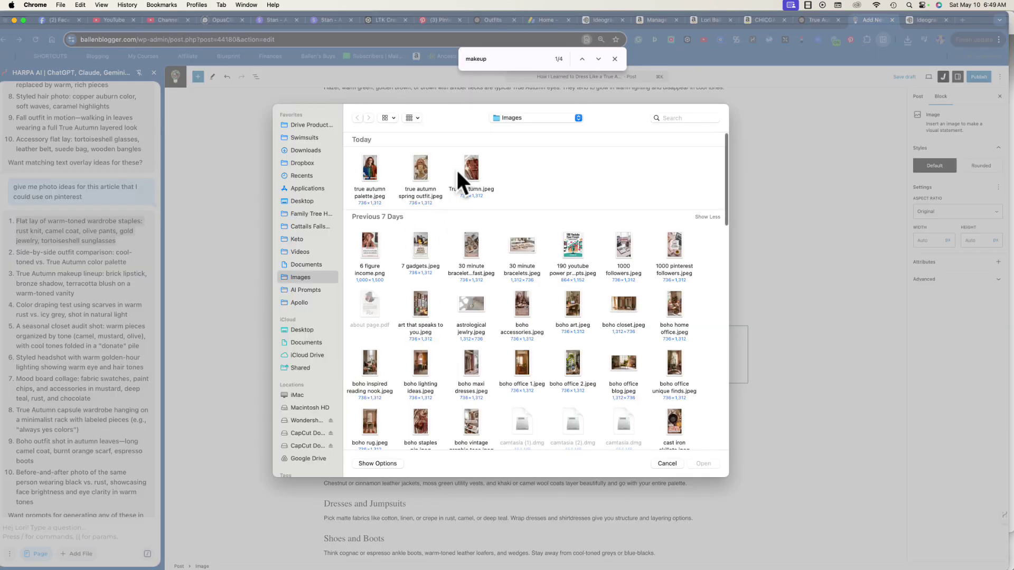
{"action": "left_click", "coordinate": [423, 176]}
{"action": "left_click", "coordinate": [697, 463]}
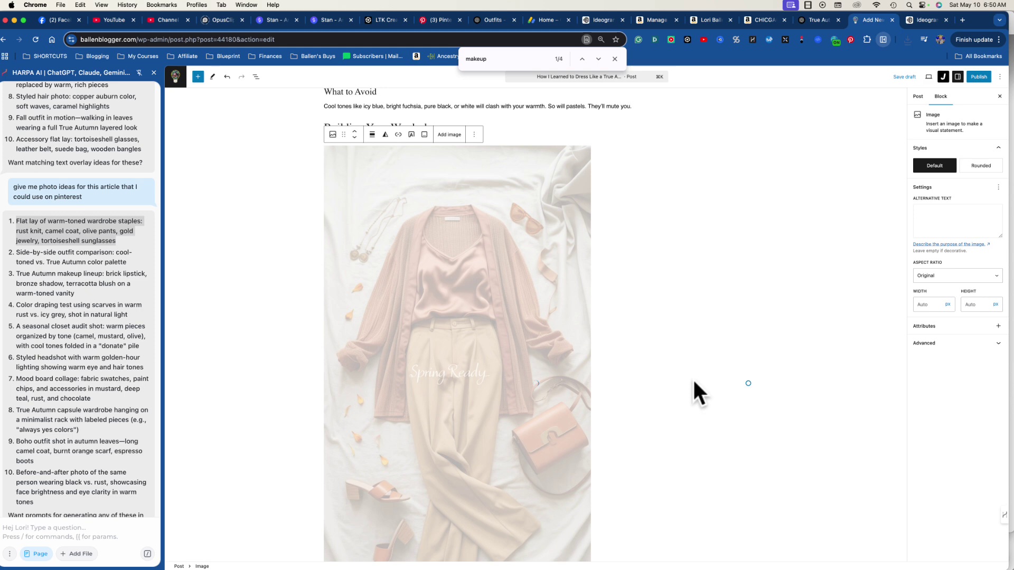
Step: Set the resolution of the uploaded spring outfit image to Full Size
{"action": "scroll", "coordinate": [692, 383], "scroll_direction": "up", "scroll_amount": 1}
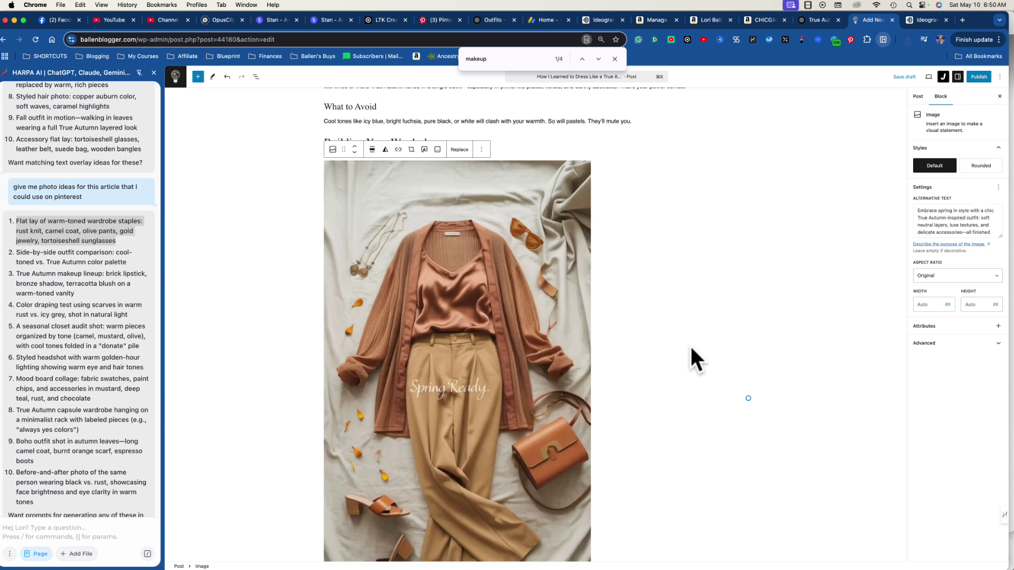
{"action": "left_click", "coordinate": [941, 348]}
{"action": "left_click", "coordinate": [940, 345]}
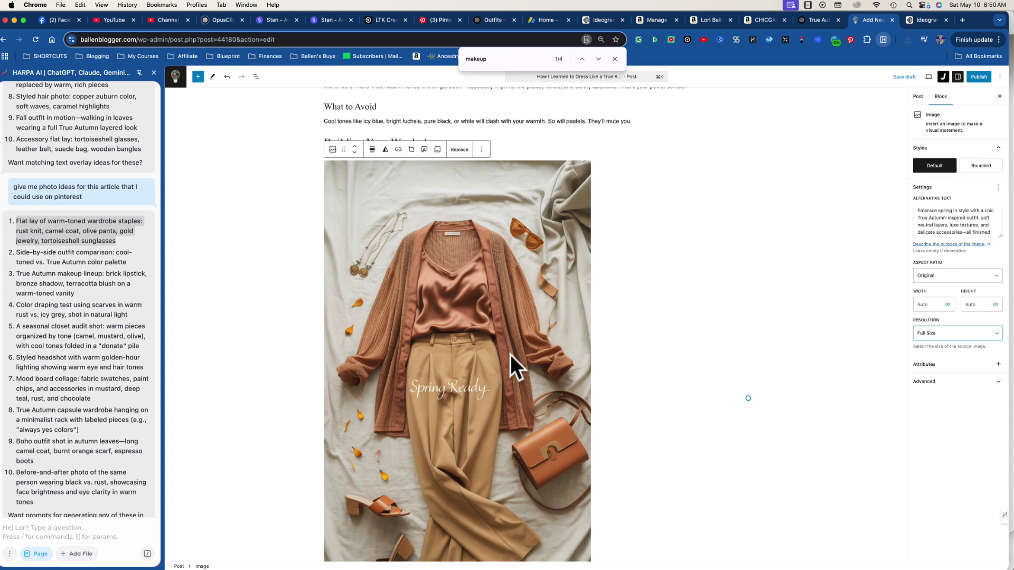
Step: Review the post from its title through the Seasonal Color Analysis and True Autumn Color Palette sections for further content placement
{"action": "scroll", "coordinate": [578, 410], "scroll_direction": "up", "scroll_amount": 10}
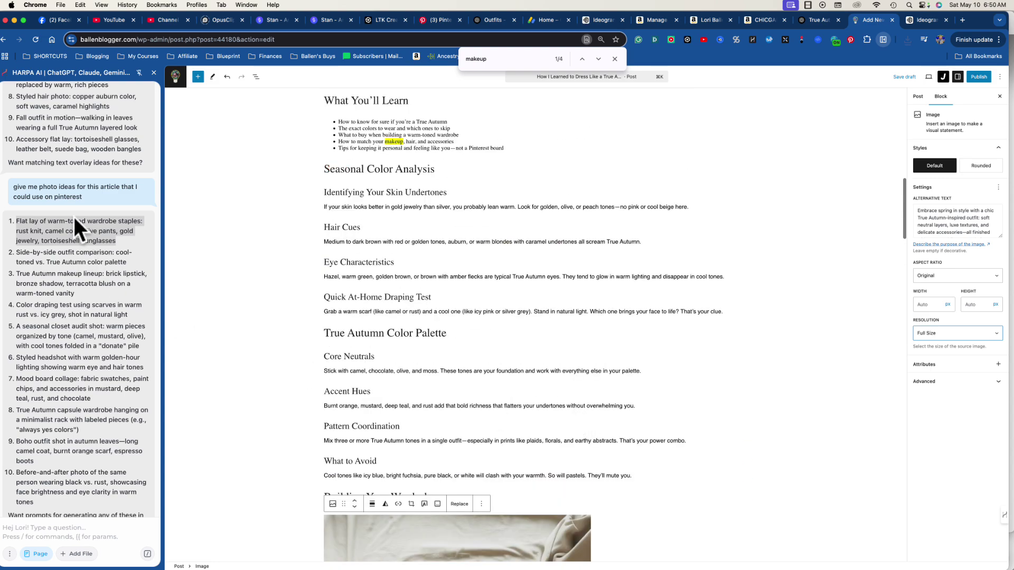
{"action": "scroll", "coordinate": [412, 219], "scroll_direction": "up", "scroll_amount": 12}
{"action": "scroll", "coordinate": [412, 220], "scroll_direction": "up", "scroll_amount": 2}
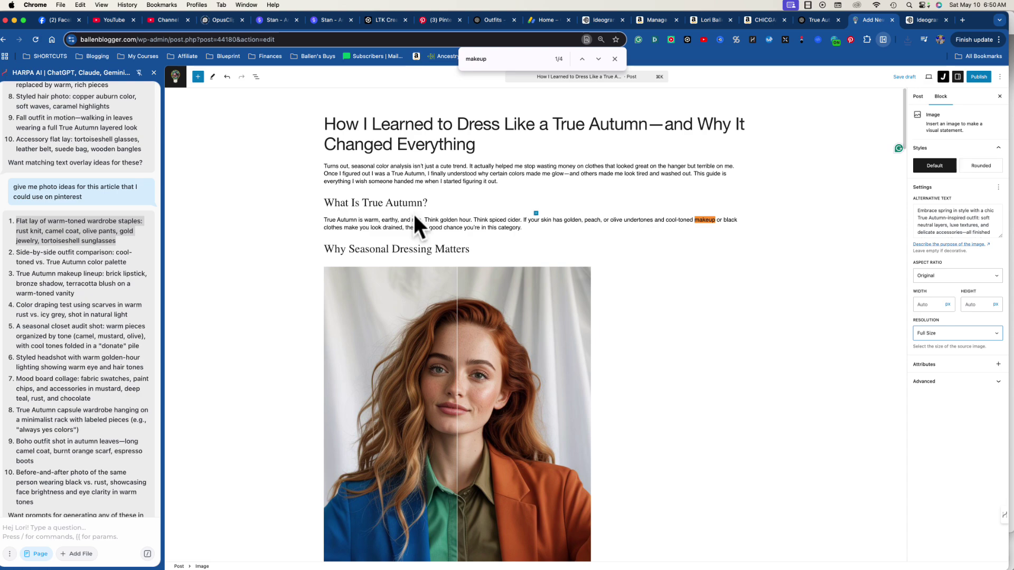
{"action": "scroll", "coordinate": [413, 212], "scroll_direction": "down", "scroll_amount": 10}
{"action": "scroll", "coordinate": [413, 213], "scroll_direction": "down", "scroll_amount": 5}
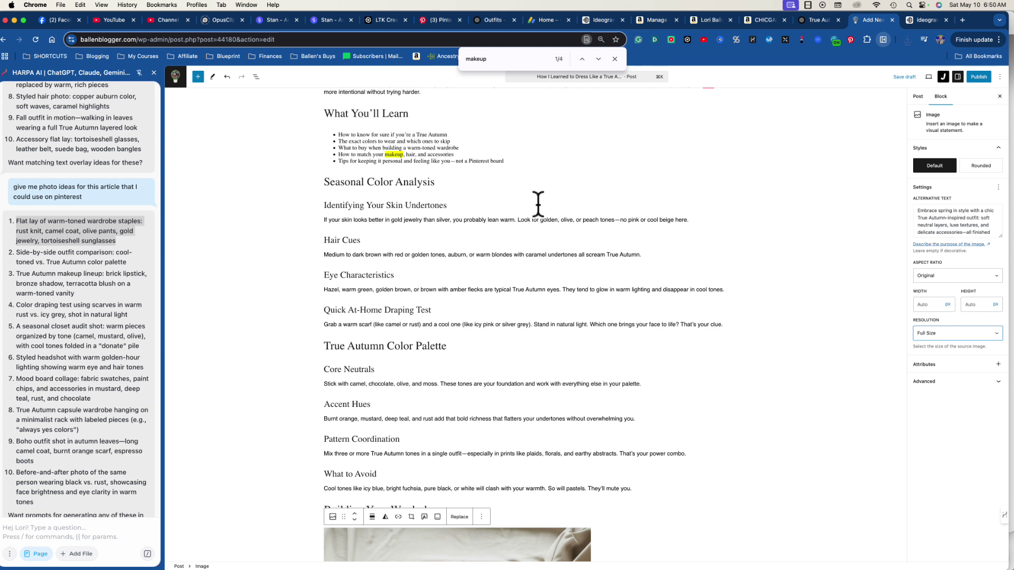
{"action": "left_click", "coordinate": [464, 207]}
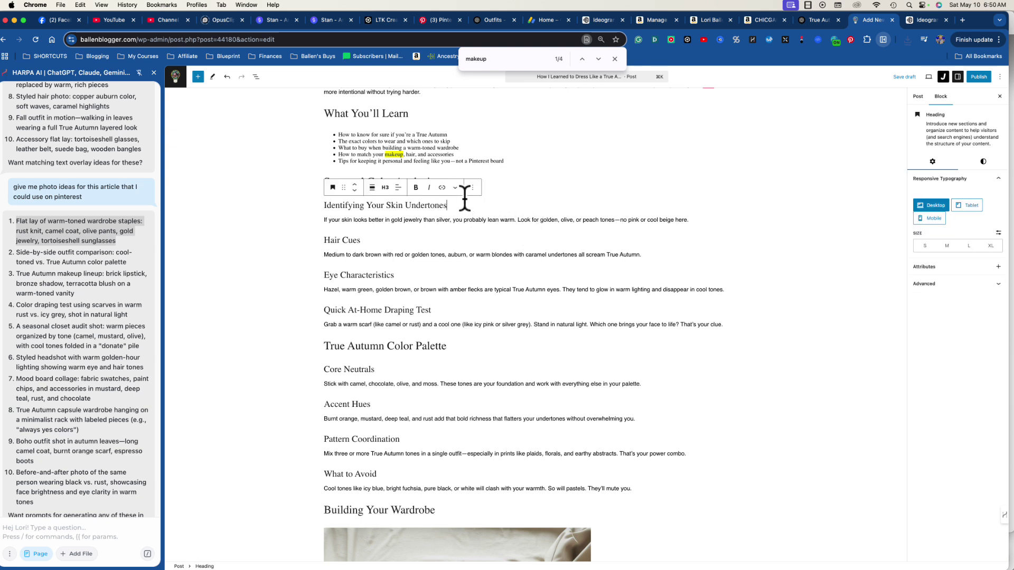
{"action": "mouse_move", "coordinate": [555, 262]}
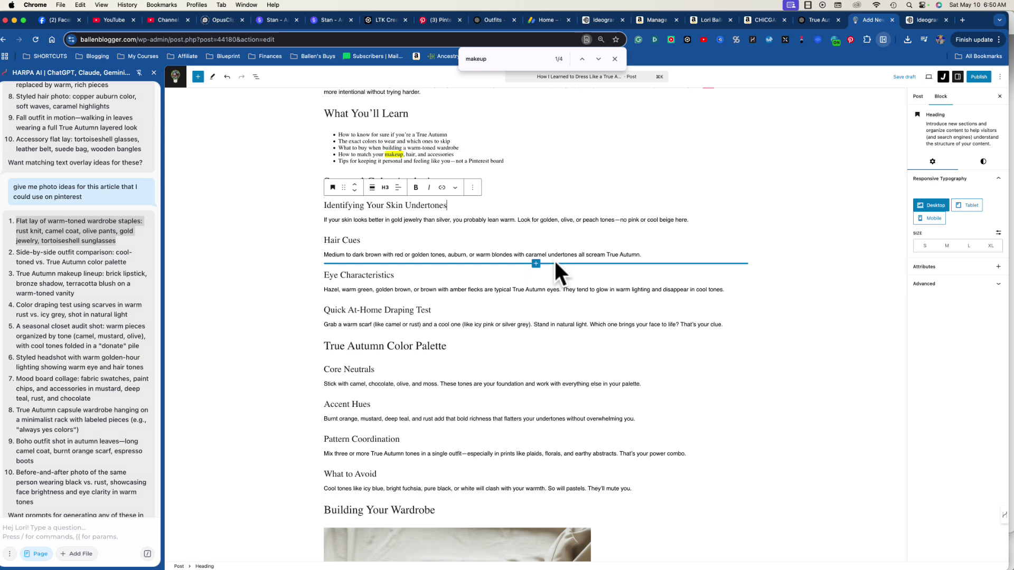
{"action": "scroll", "coordinate": [422, 217], "scroll_direction": "down", "scroll_amount": 1}
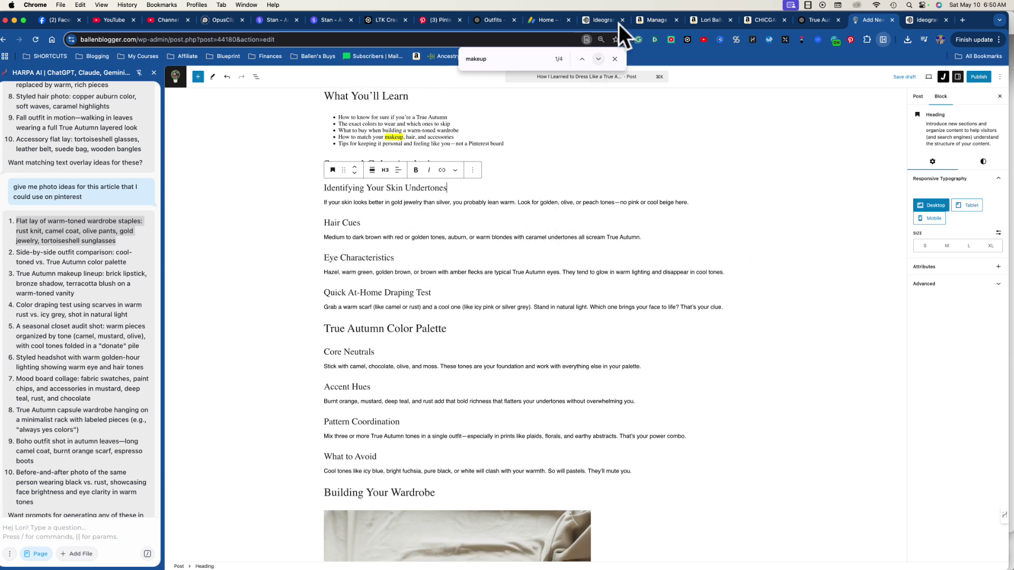
Step: Switch to the Amazon storefront page and search Amazon for "autumn color palette"
{"action": "left_click", "coordinate": [656, 21]}
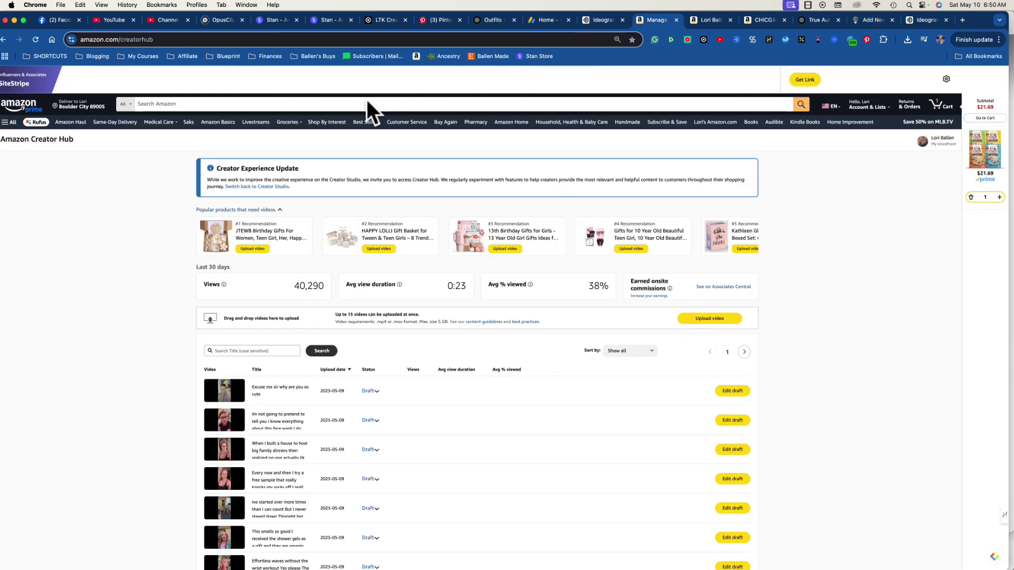
{"action": "left_click", "coordinate": [700, 20]}
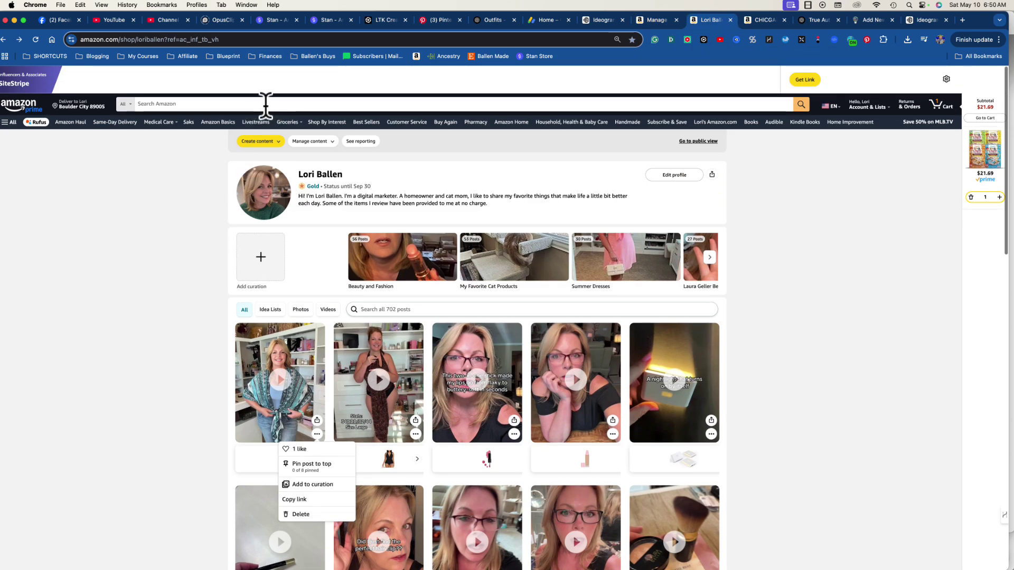
{"action": "left_click", "coordinate": [265, 103]}
{"action": "type", "text": "autum"}
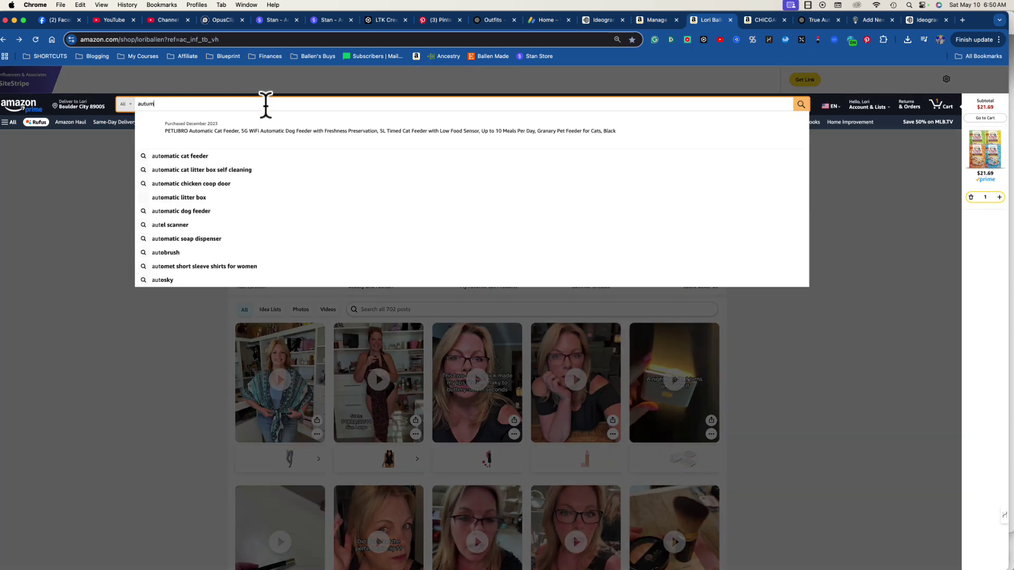
{"action": "type", "text": "n color"}
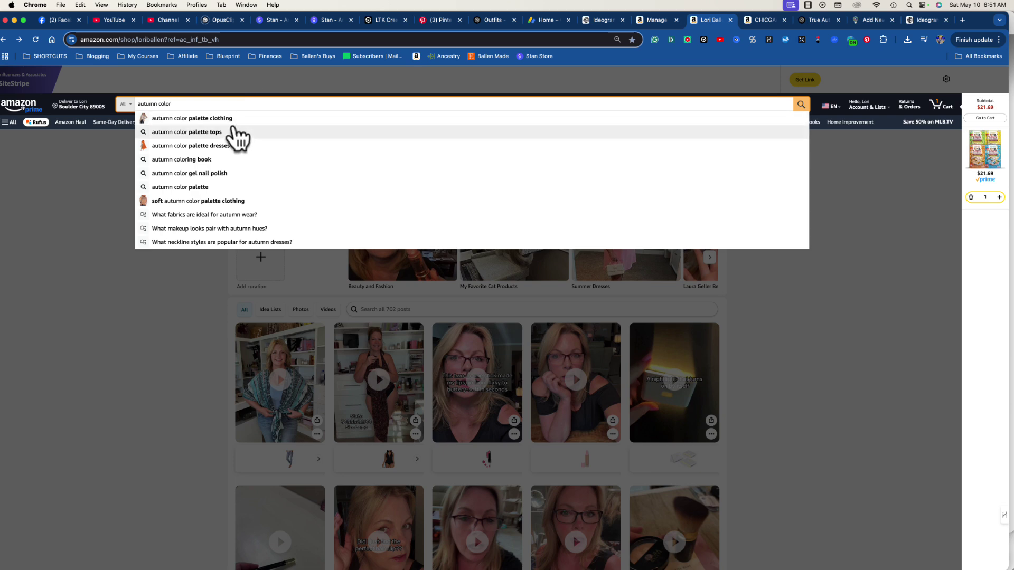
{"action": "left_click", "coordinate": [191, 188]}
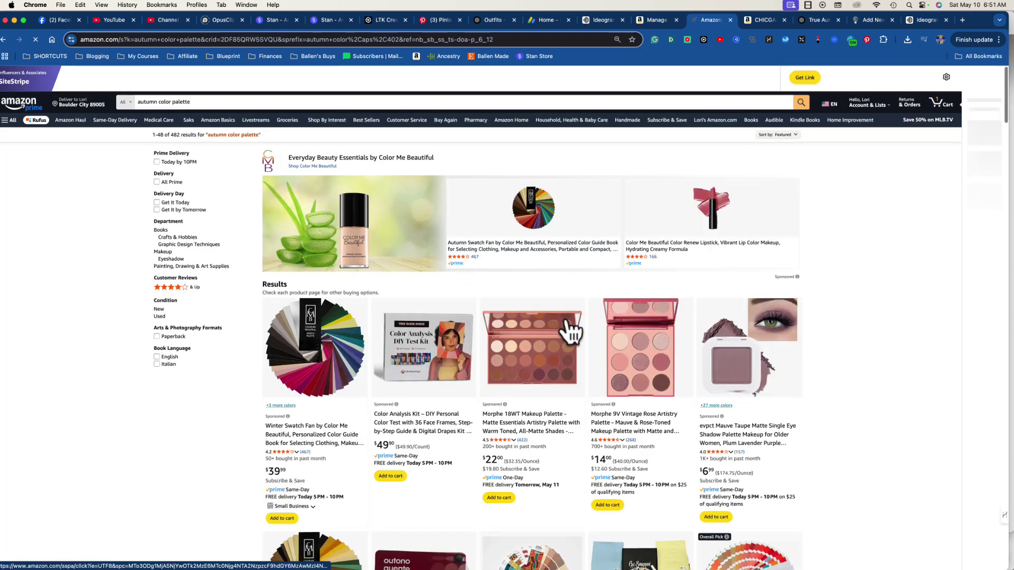
Step: Examine the Autumn Swatch Fan by Color Me Beautiful and its Spring variant, and return to the search results
{"action": "scroll", "coordinate": [570, 332], "scroll_direction": "down", "scroll_amount": 4}
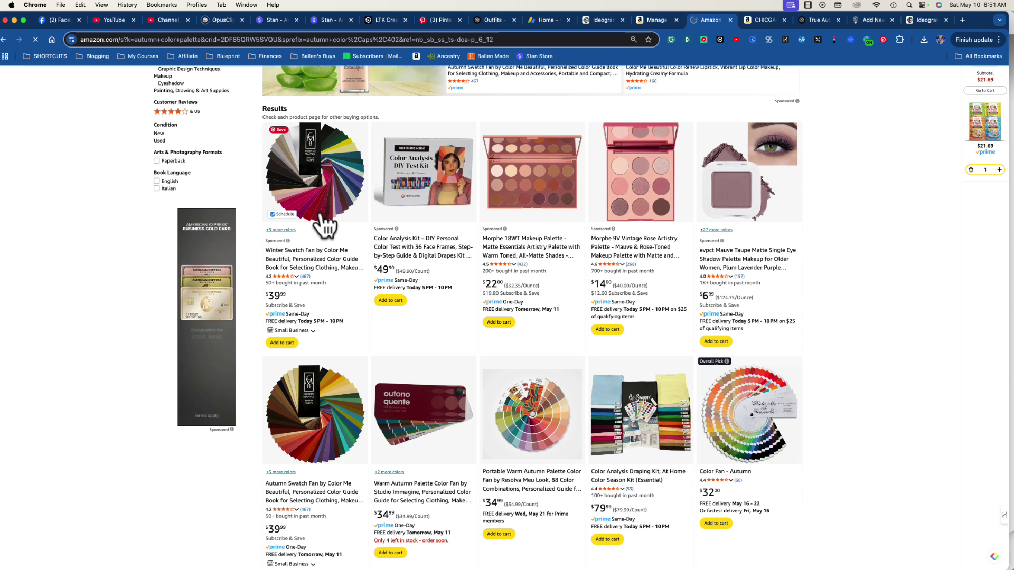
{"action": "scroll", "coordinate": [312, 281], "scroll_direction": "down", "scroll_amount": 1}
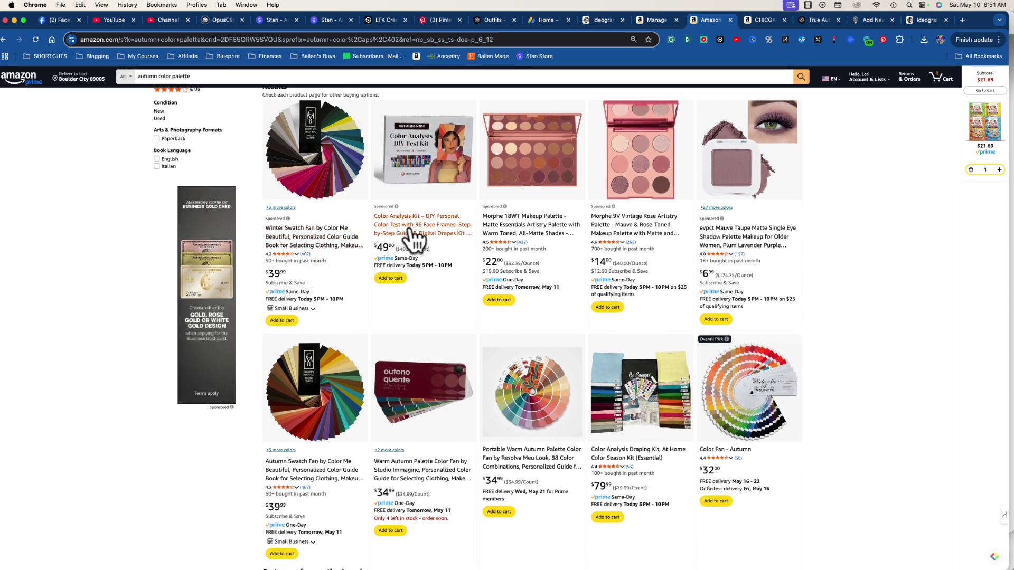
{"action": "scroll", "coordinate": [415, 240], "scroll_direction": "down", "scroll_amount": 3}
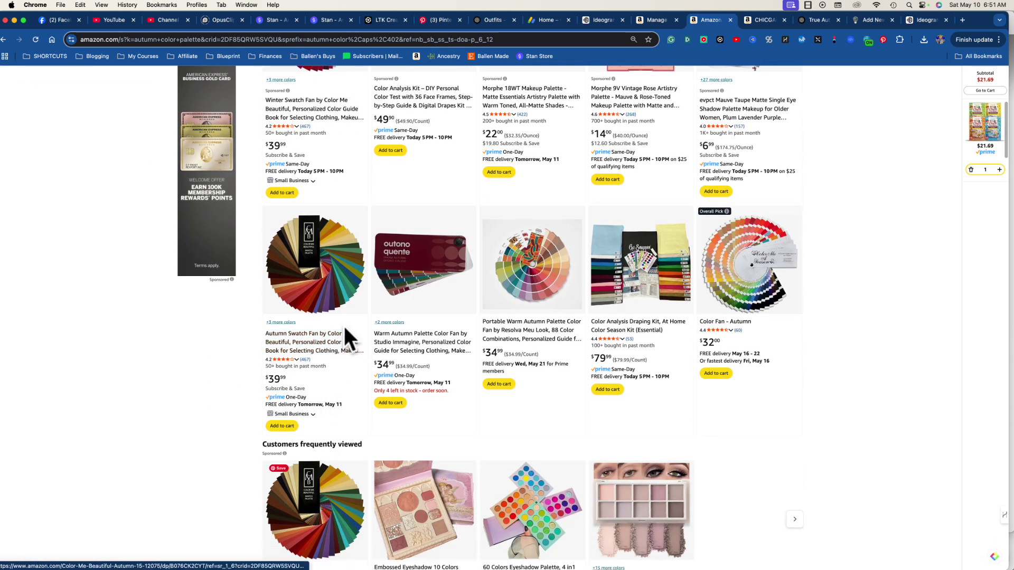
{"action": "left_click", "coordinate": [300, 349]}
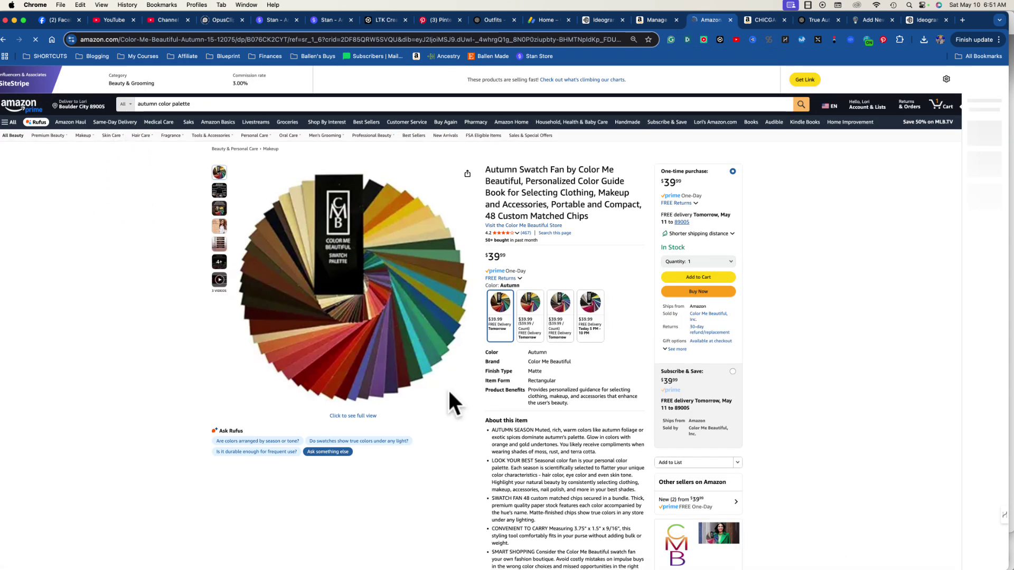
{"action": "mouse_move", "coordinate": [323, 369]}
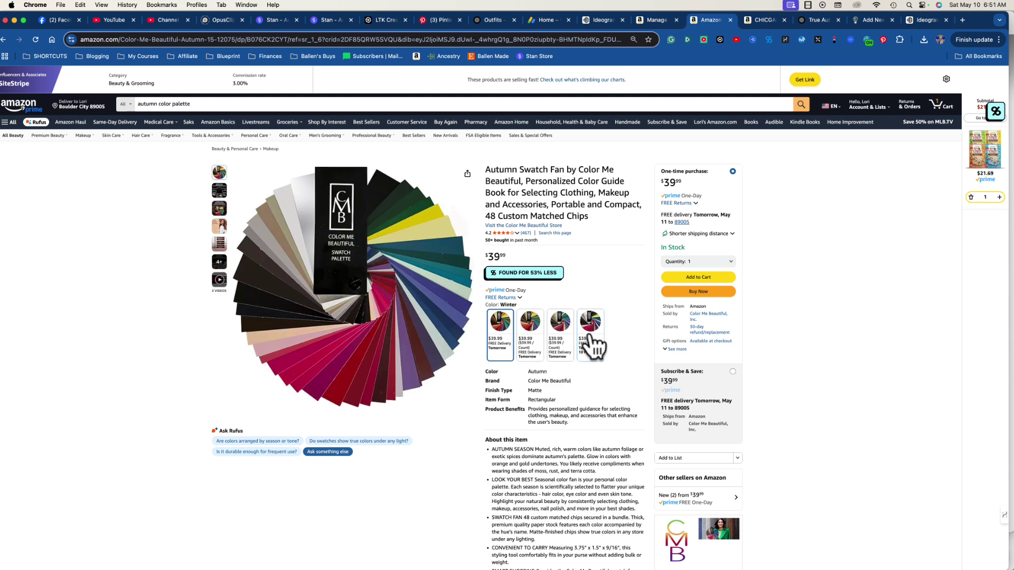
{"action": "left_click", "coordinate": [533, 338]}
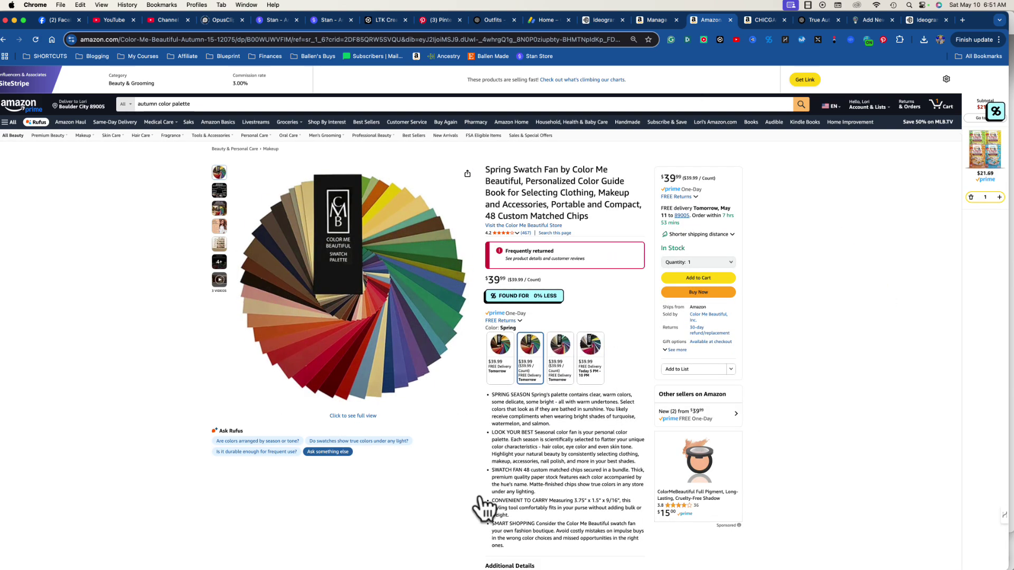
{"action": "scroll", "coordinate": [481, 502], "scroll_direction": "down", "scroll_amount": 10}
{"action": "left_click", "coordinate": [4, 39]}
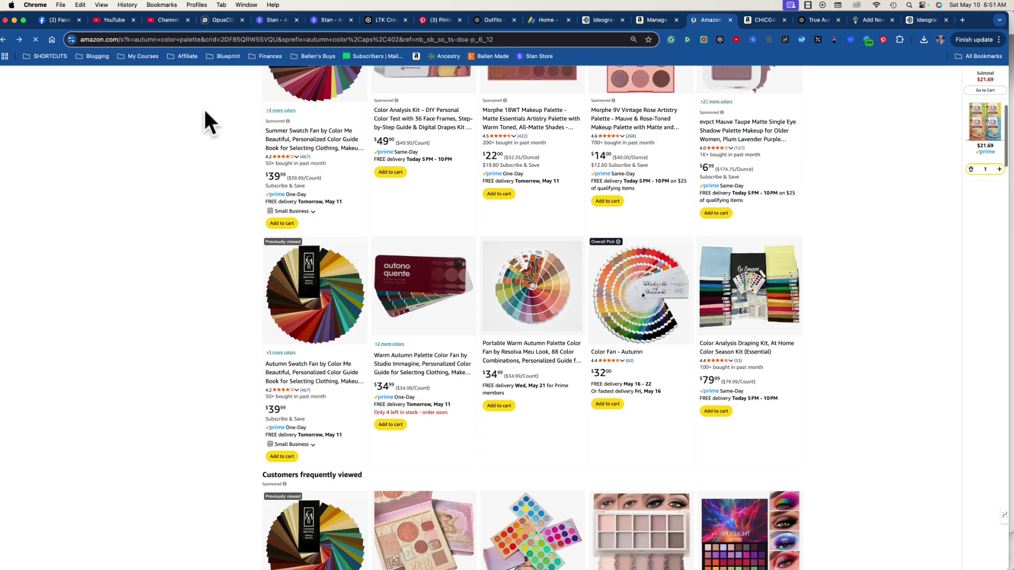
Step: Open the Autumn Swatch Fan by Color Me Beautiful from the search results and copy its product page URL
{"action": "scroll", "coordinate": [537, 364], "scroll_direction": "down", "scroll_amount": 3}
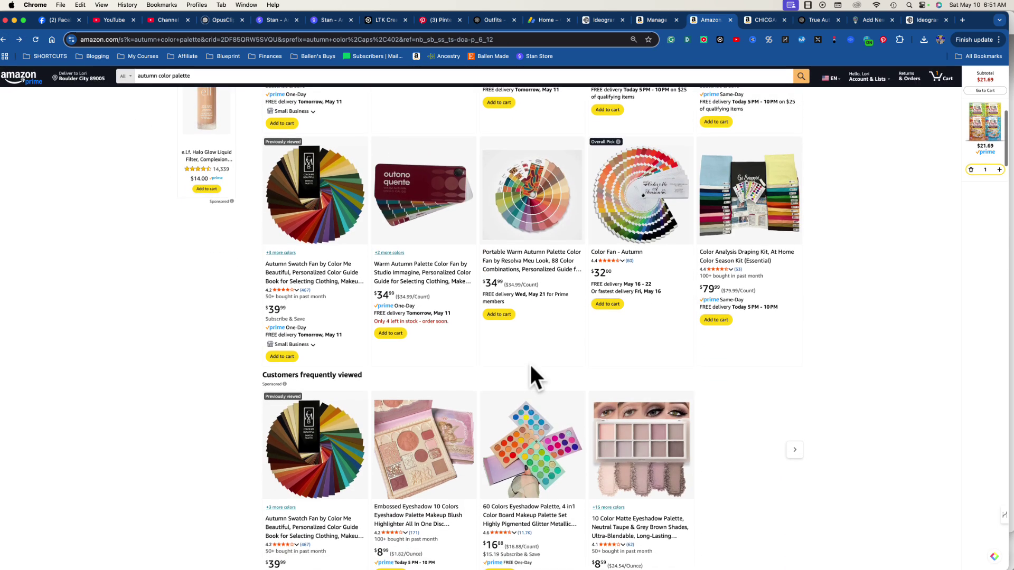
{"action": "scroll", "coordinate": [531, 370], "scroll_direction": "down", "scroll_amount": 5}
{"action": "mouse_move", "coordinate": [333, 252]}
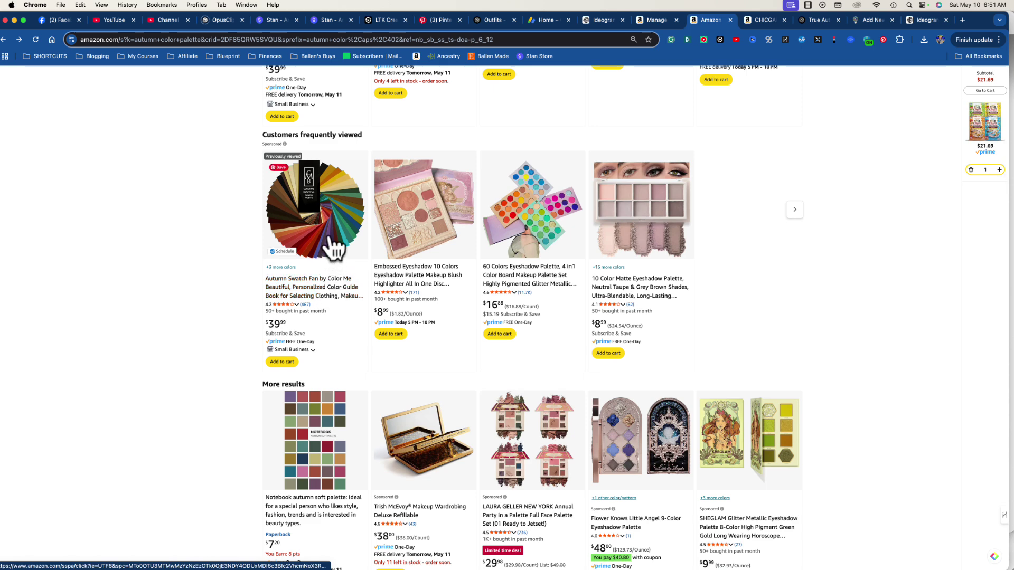
{"action": "scroll", "coordinate": [334, 475], "scroll_direction": "down", "scroll_amount": 1}
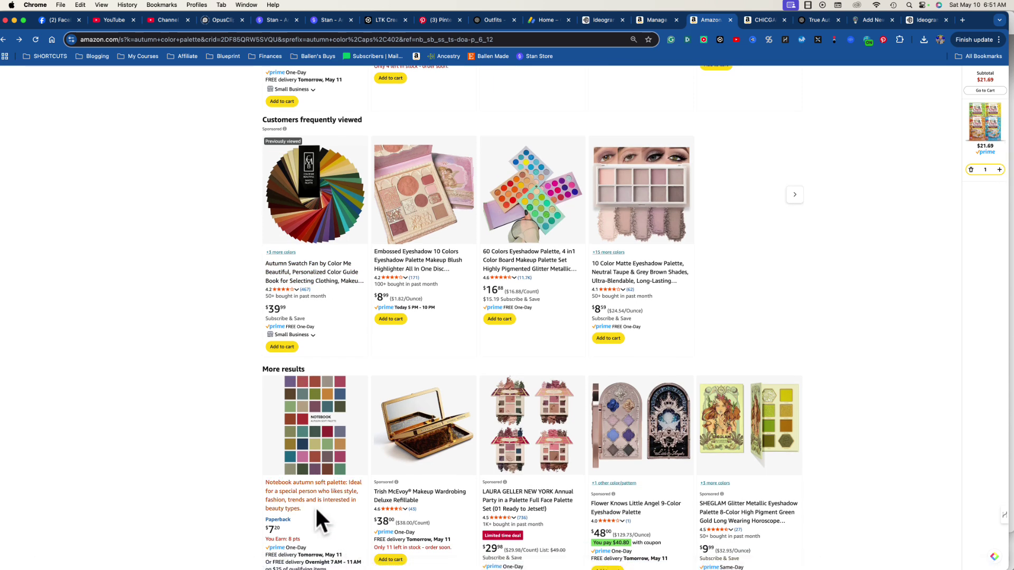
{"action": "left_click", "coordinate": [394, 231]}
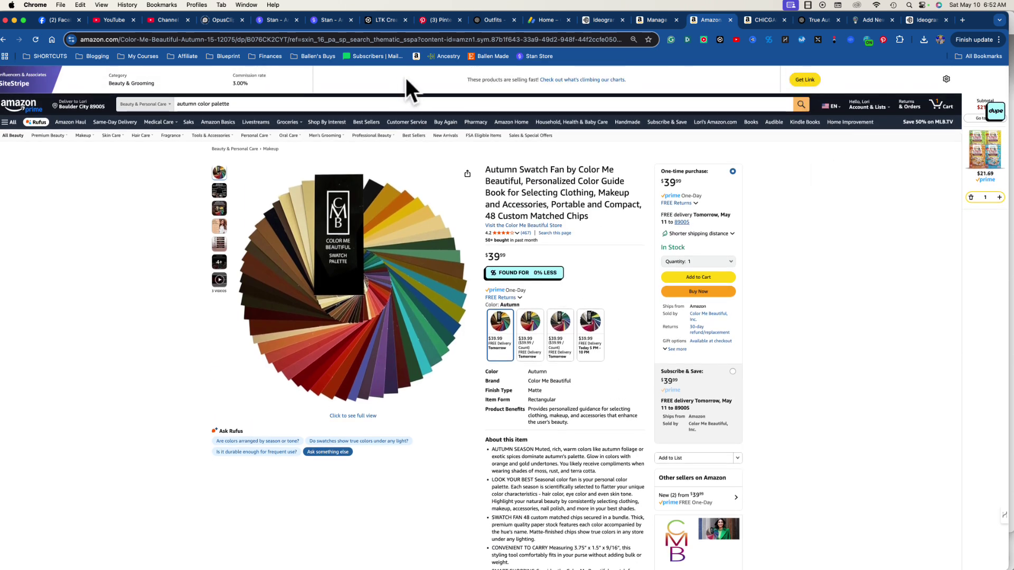
{"action": "left_click", "coordinate": [346, 38]}
{"action": "triple_click", "coordinate": [102, 34]}
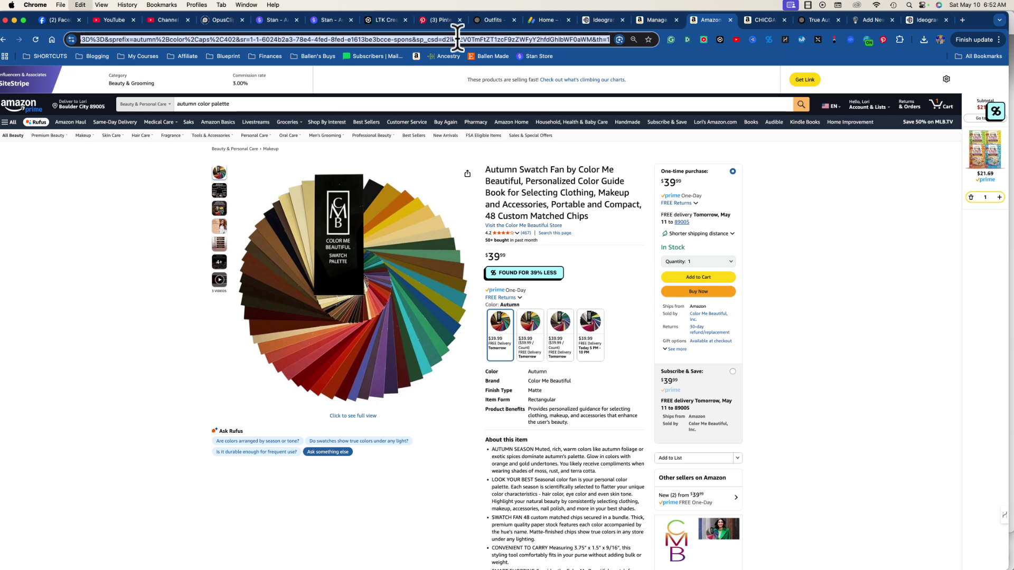
Step: Switch to the WordPress post draft and insert a Lasso block directly under the "Identifying Your Skin Undertones" heading
{"action": "left_click", "coordinate": [376, 22]}
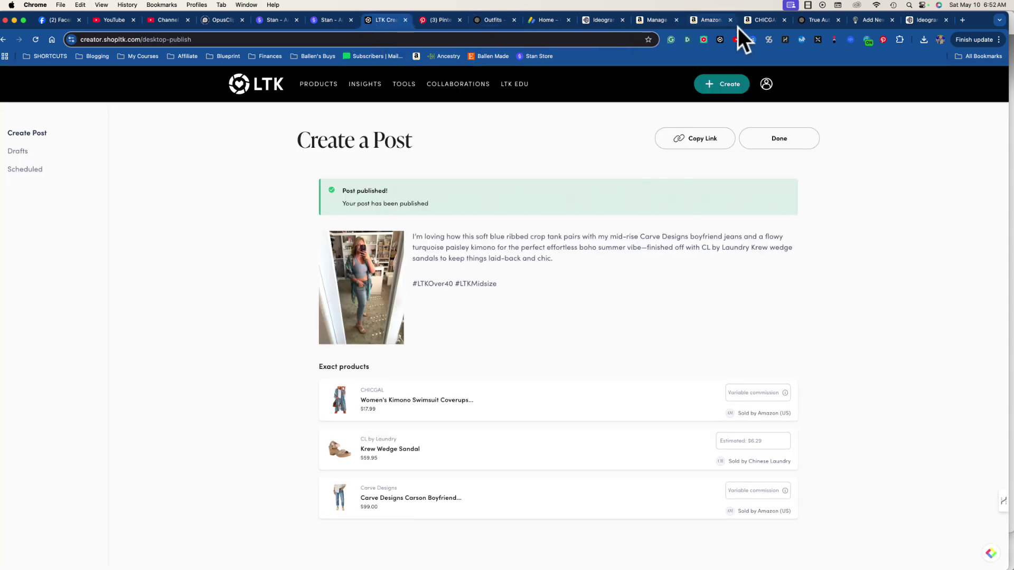
{"action": "left_click", "coordinate": [863, 23]}
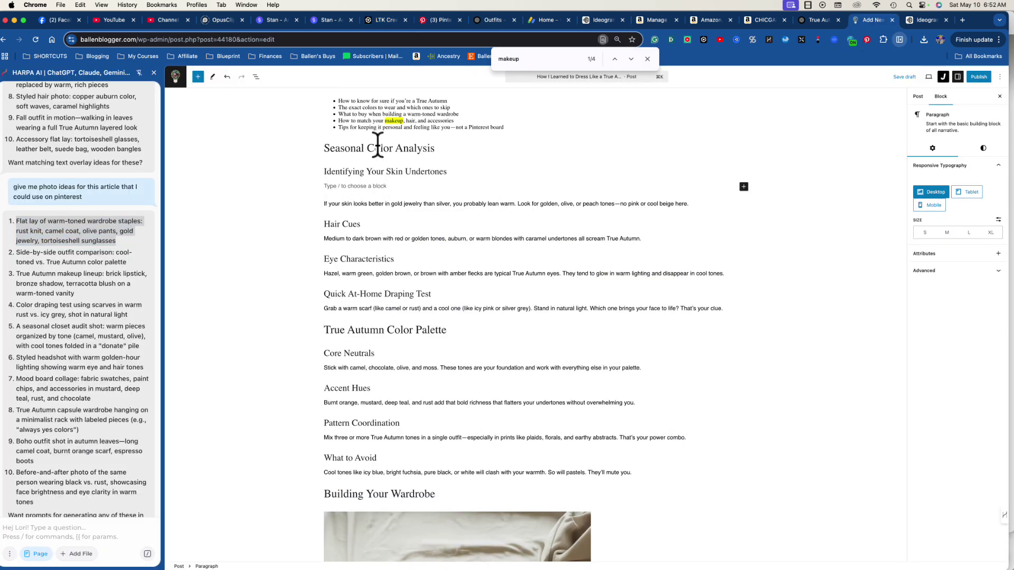
{"action": "left_click", "coordinate": [744, 187]}
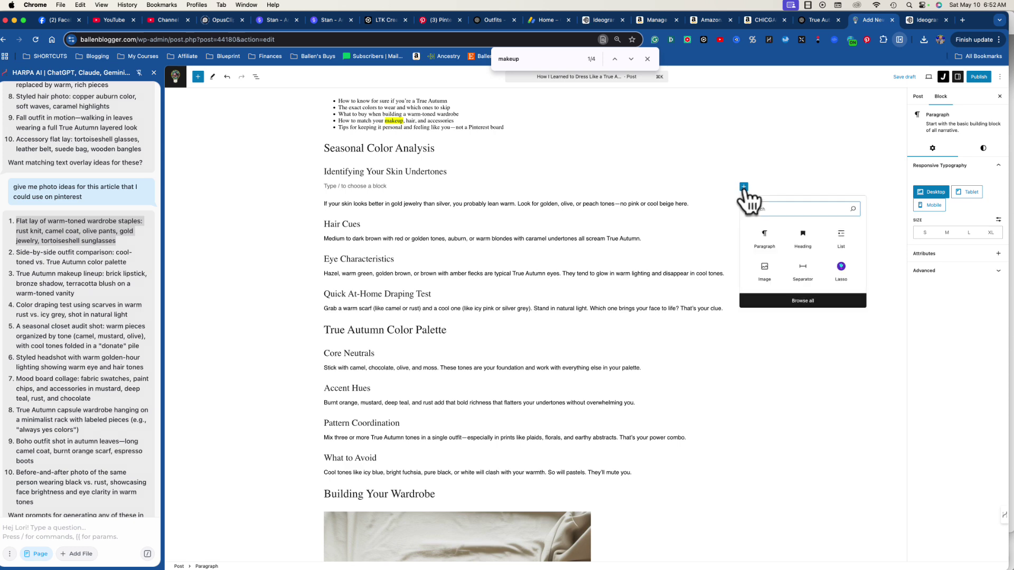
{"action": "left_click", "coordinate": [840, 268]}
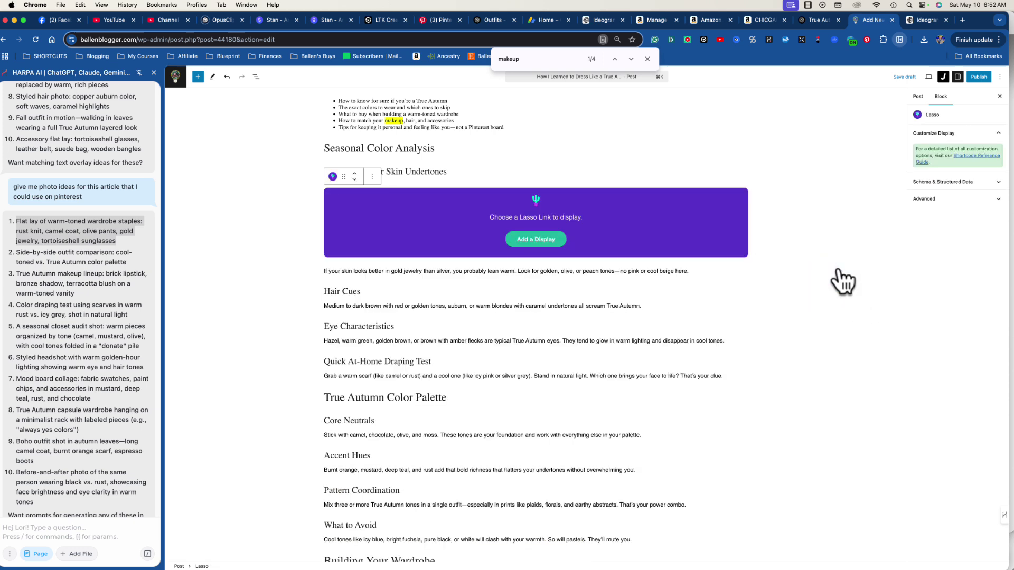
Step: Add an Image display to the Lasso block, creating its link from the copied Autumn Swatch Fan URL
{"action": "left_click", "coordinate": [553, 238]}
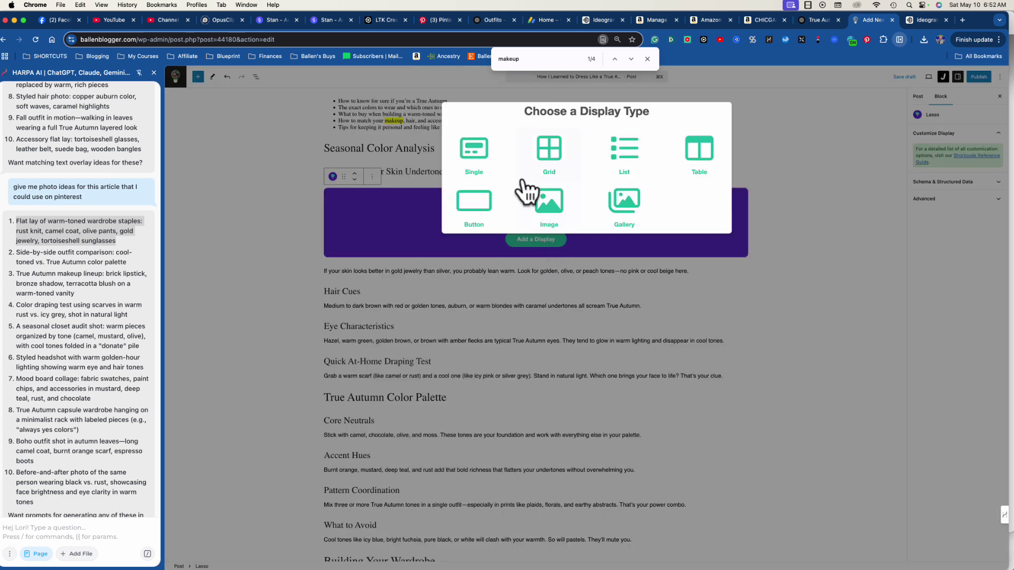
{"action": "left_click", "coordinate": [549, 214]}
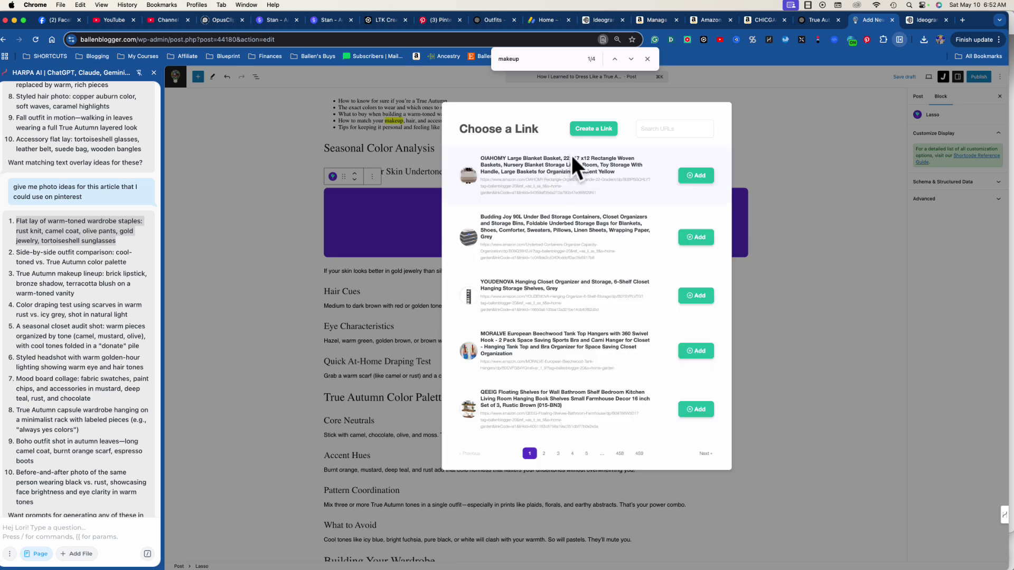
{"action": "left_click", "coordinate": [594, 132]}
{"action": "key", "text": "super+v"}
{"action": "left_click", "coordinate": [584, 190]}
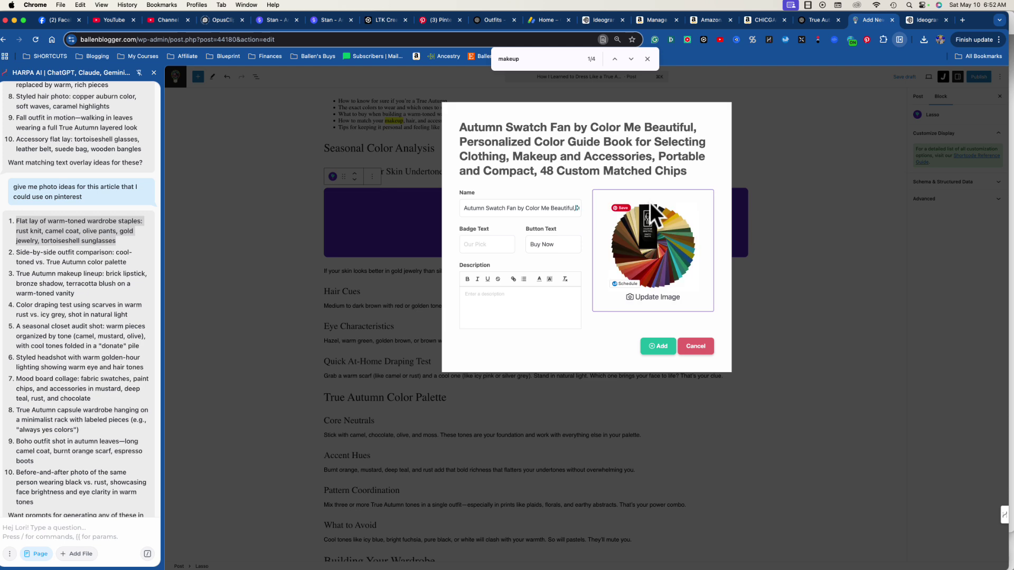
{"action": "left_click", "coordinate": [673, 347]}
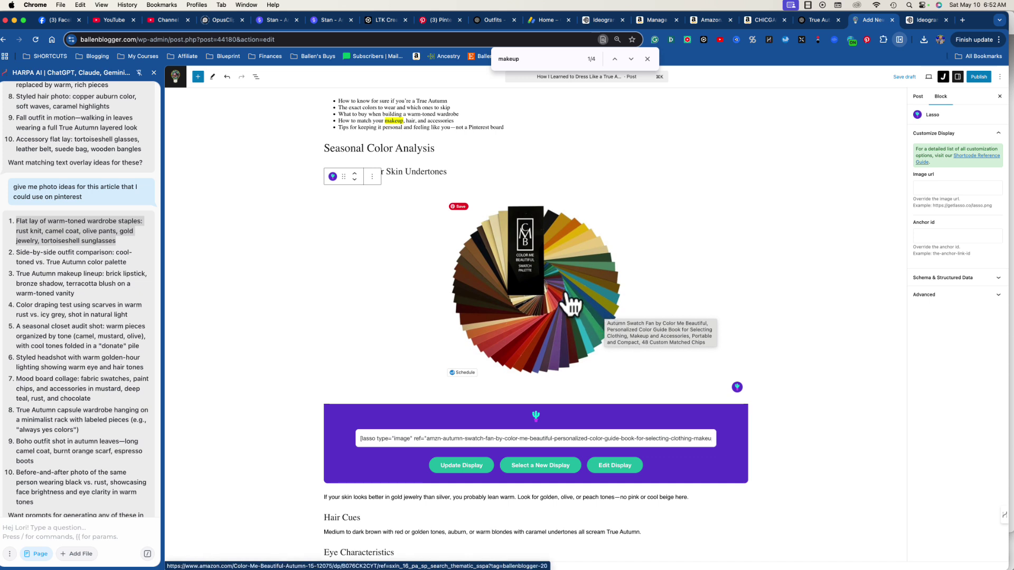
Step: Ask HARPA AI to "create a call to action that someone could go on amazon and pick up a color swatch palette in autumn"
{"action": "left_click", "coordinate": [470, 172]}
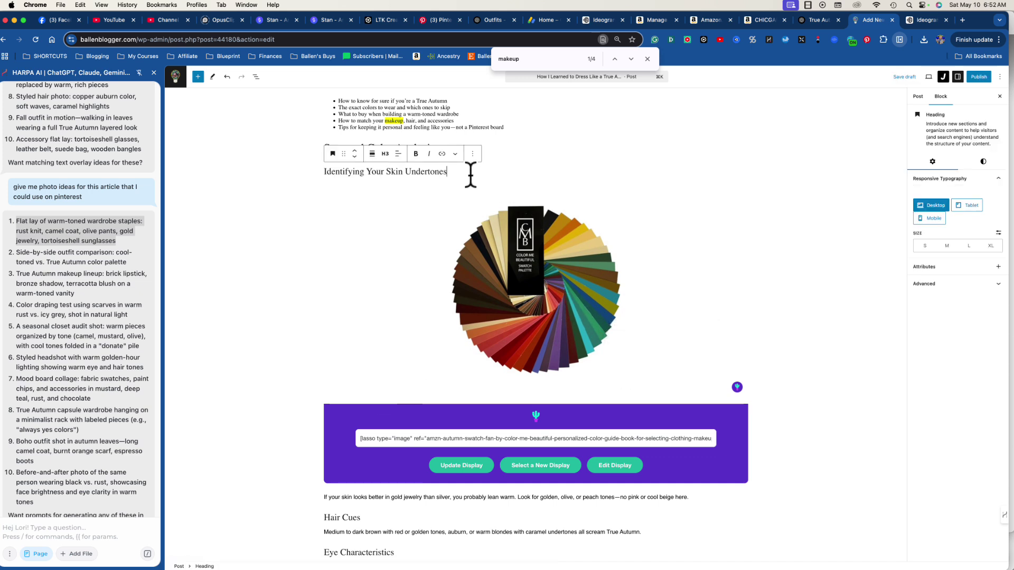
{"action": "scroll", "coordinate": [475, 173], "scroll_direction": "up", "scroll_amount": 1}
{"action": "left_click", "coordinate": [56, 528]}
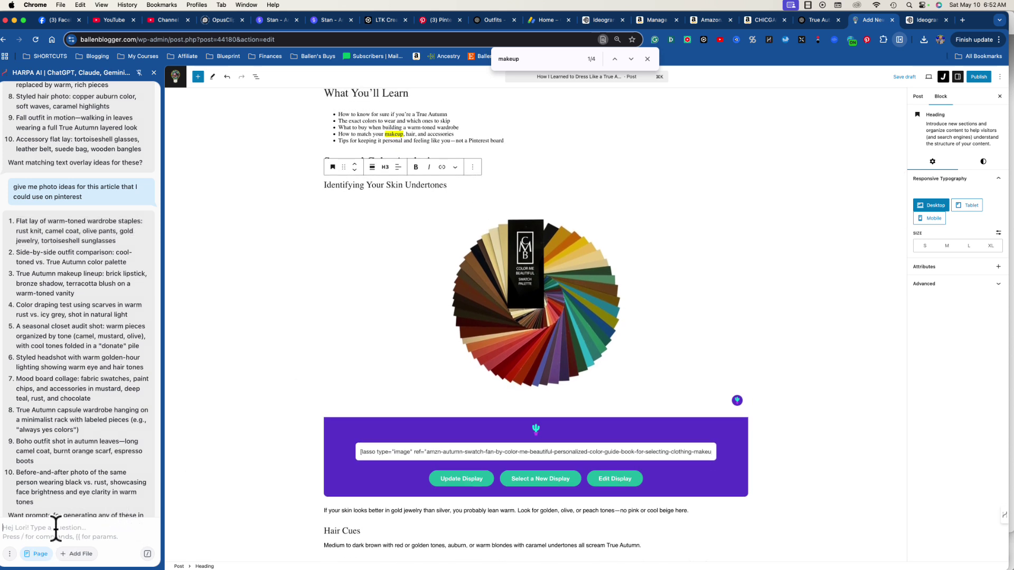
{"action": "type", "text": "c"}
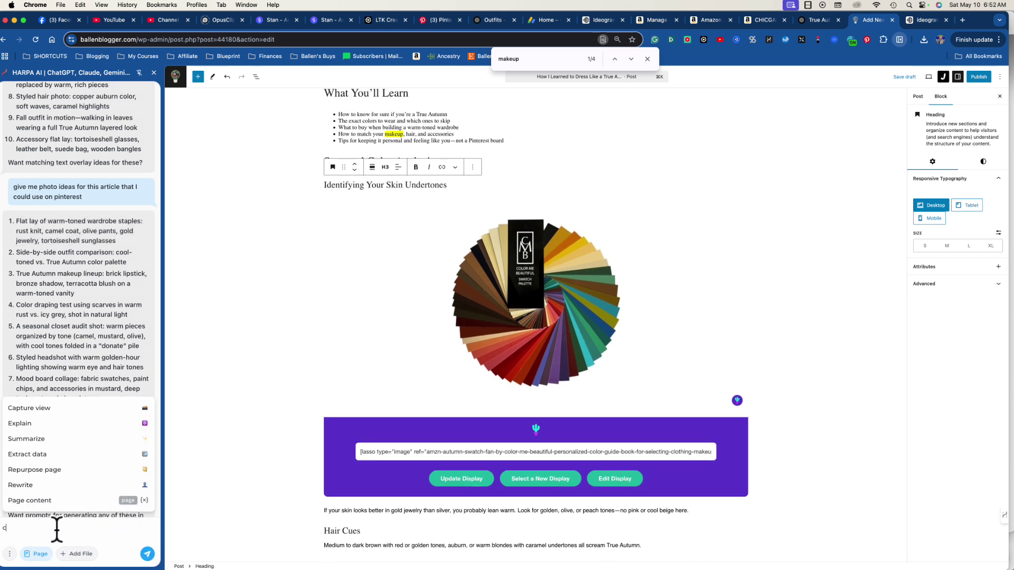
{"action": "type", "text": "reate a call to action that someone could go"}
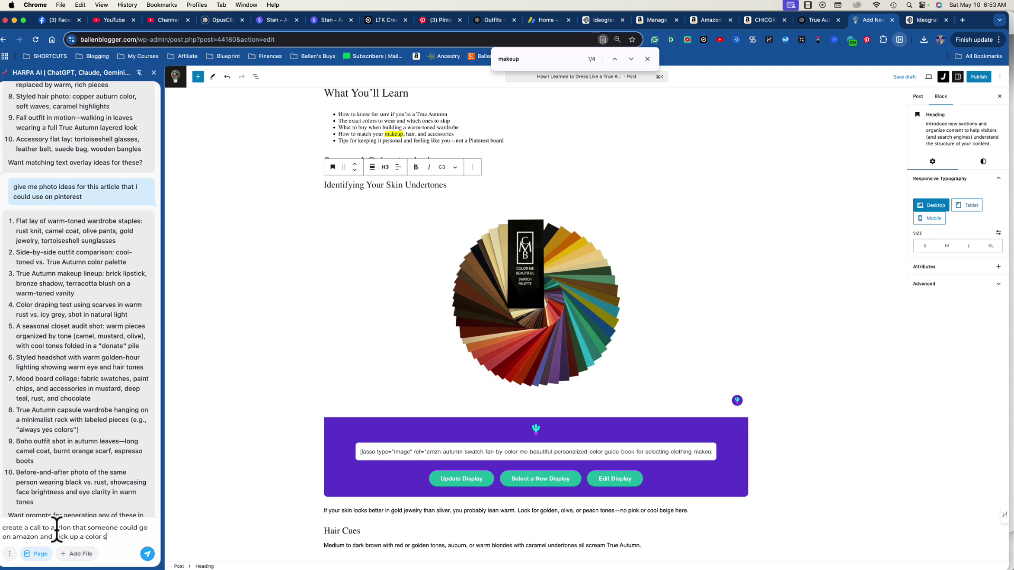
{"action": "type", "text": "in autumn"}
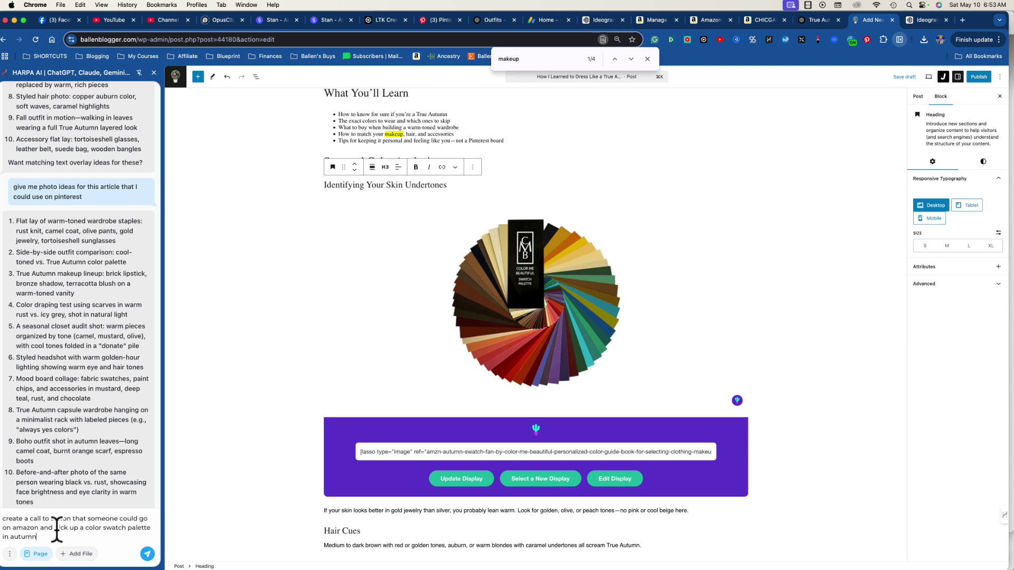
{"action": "key", "text": "Return"}
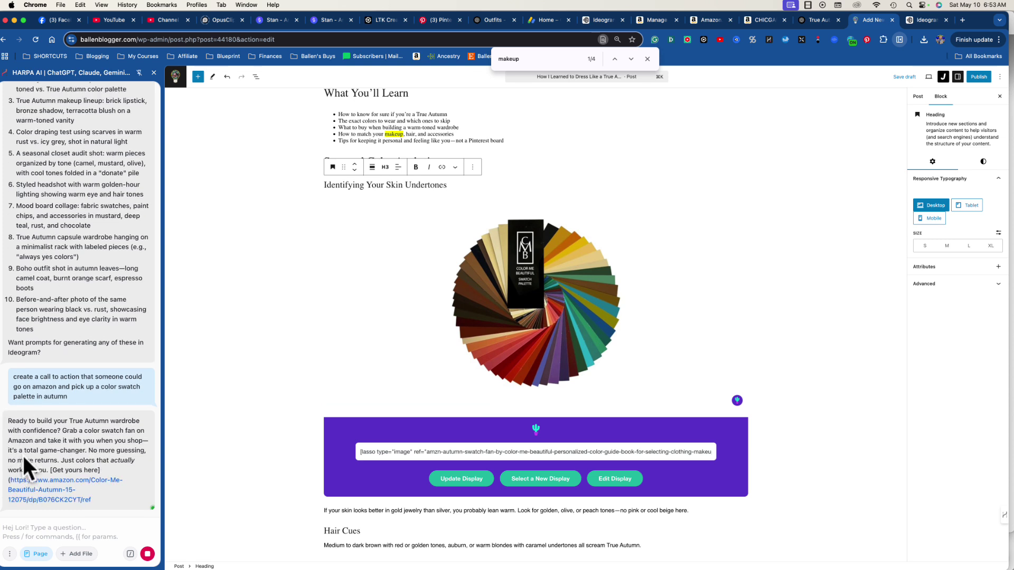
Step: Tell HARPA AI "that's notmy tone voice" and copy the rewritten call to action from "If you're serious" through "return pile."
{"action": "scroll", "coordinate": [87, 457], "scroll_direction": "up", "scroll_amount": 2}
{"action": "scroll", "coordinate": [83, 461], "scroll_direction": "down", "scroll_amount": 2}
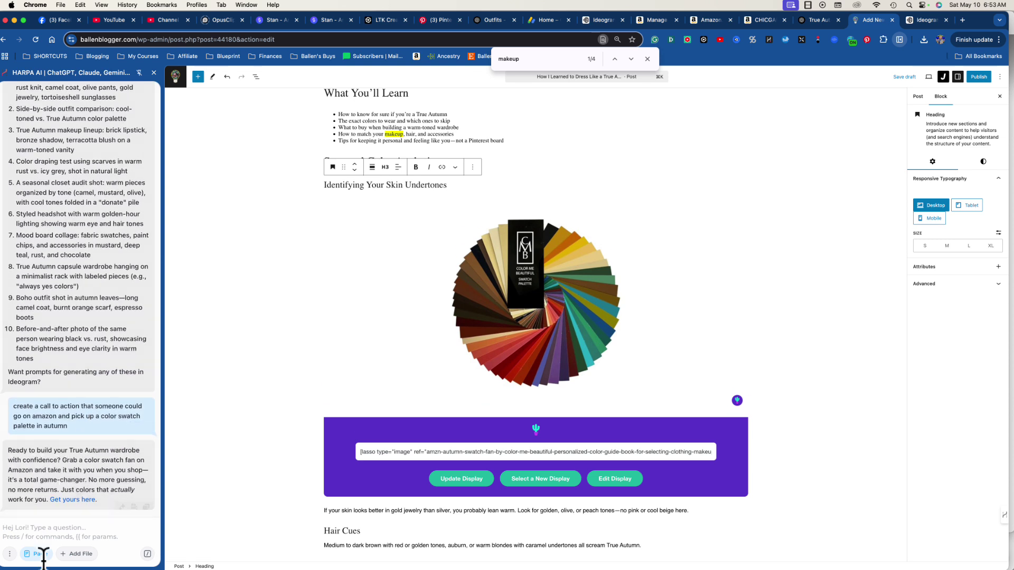
{"action": "type", "text": "that"}
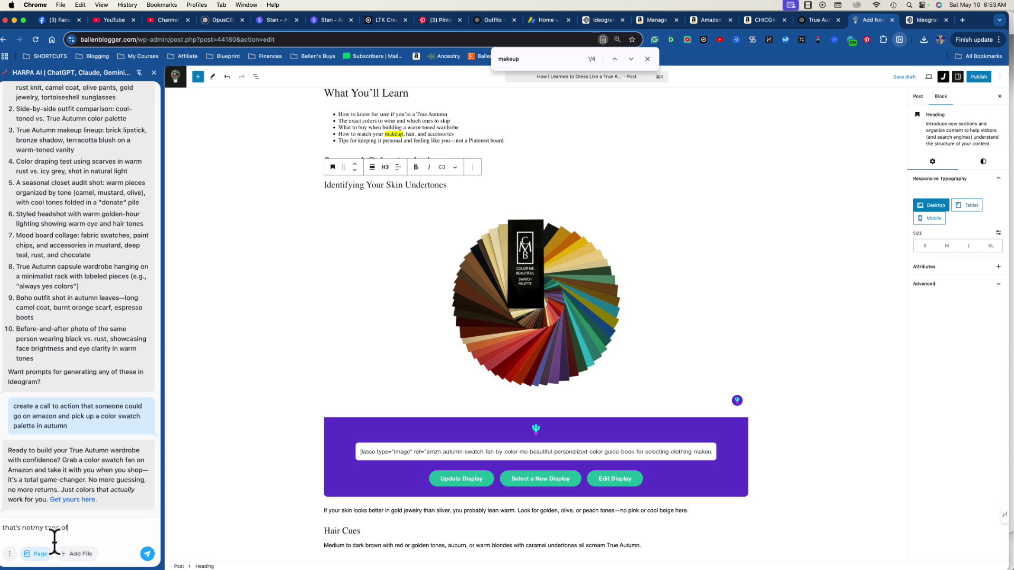
{"action": "type", "text": "'s notmy tone voice"}
{"action": "key", "text": "Return"}
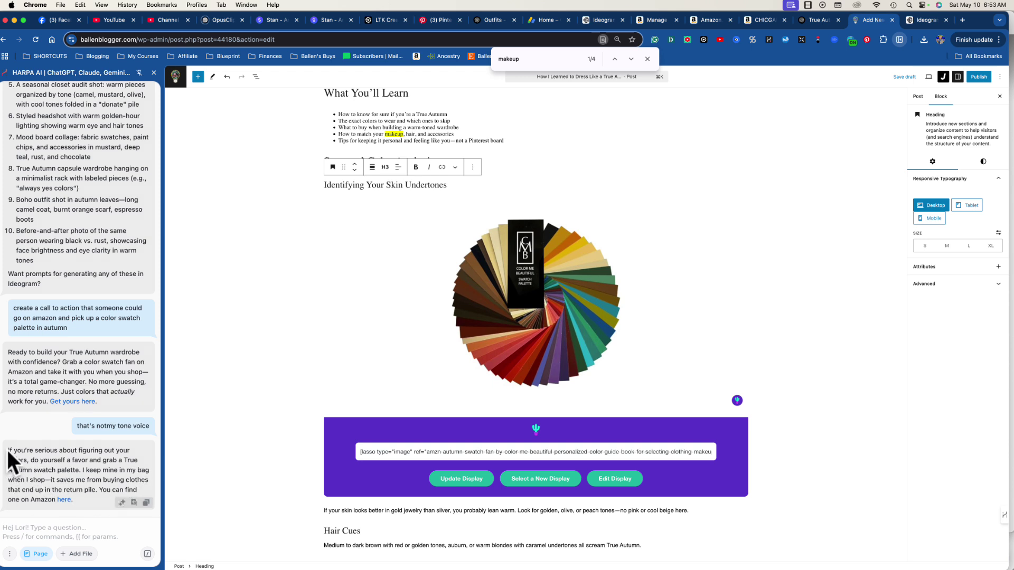
{"action": "left_click_drag", "start_coordinate": [7, 449], "coordinate": [99, 494]}
{"action": "key", "text": "super+c"}
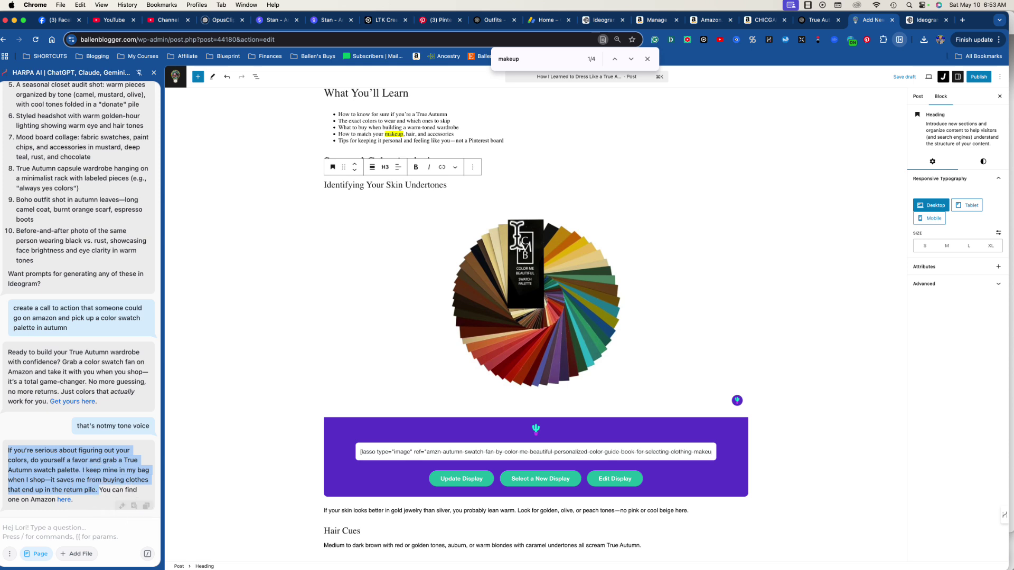
Step: Paste the copied swatch palette call to action as a new paragraph under the "Identifying Your Skin Undertones" heading
{"action": "left_click", "coordinate": [475, 185]}
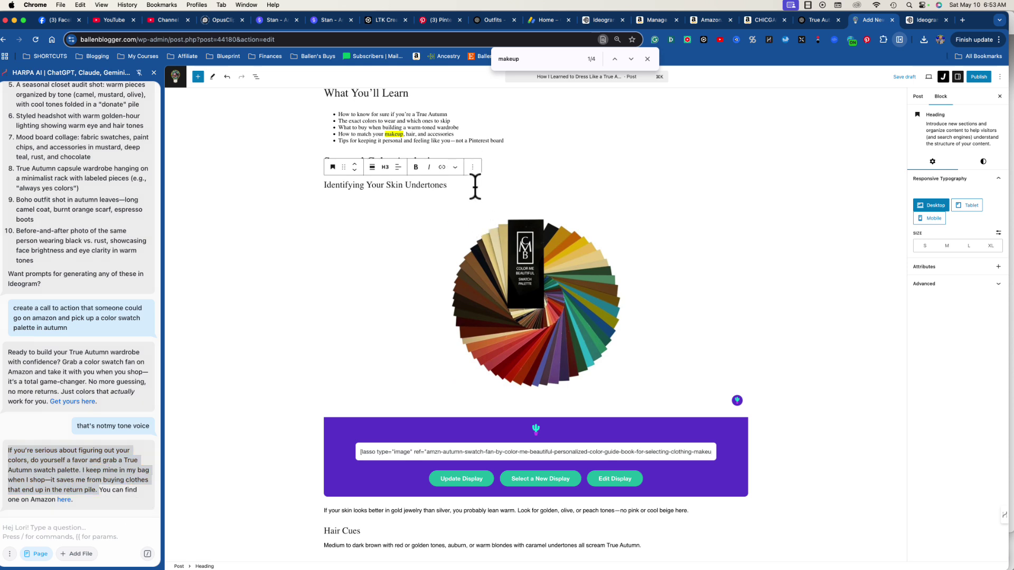
{"action": "scroll", "coordinate": [475, 186], "scroll_direction": "up", "scroll_amount": 2}
{"action": "key", "text": "Return"}
{"action": "key", "text": "super+v"}
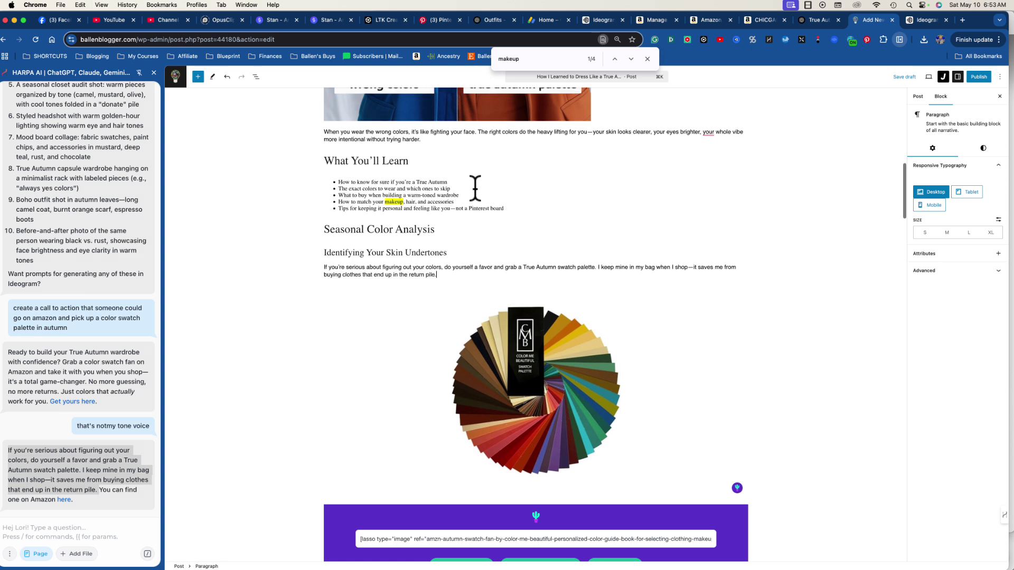
{"action": "key", "text": "ctrl+alt+z"}
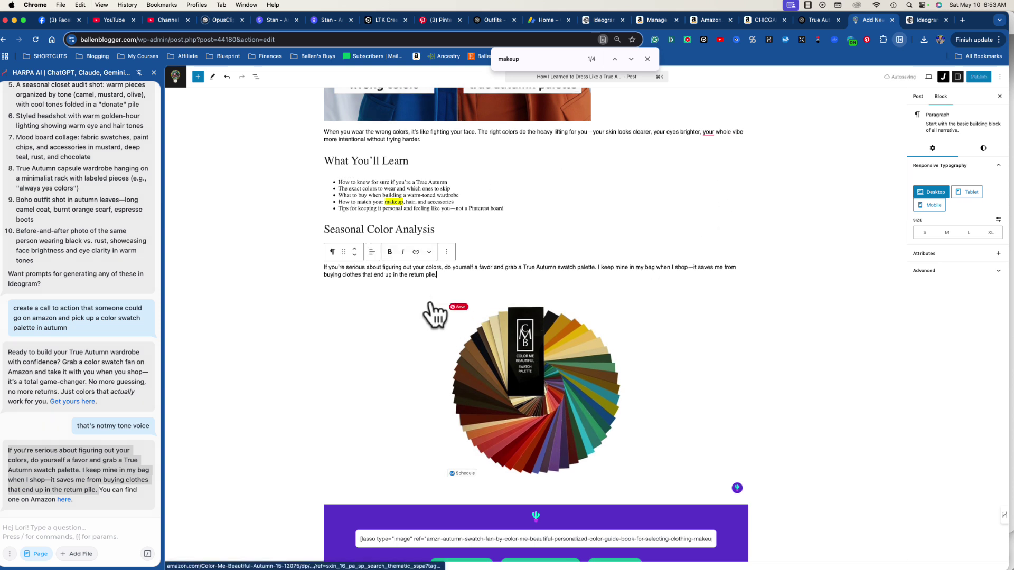
Step: Switch to the Amazon Autumn Swatch Fan page, generate its short affiliate link, and return to the WordPress draft
{"action": "left_click", "coordinate": [705, 21]}
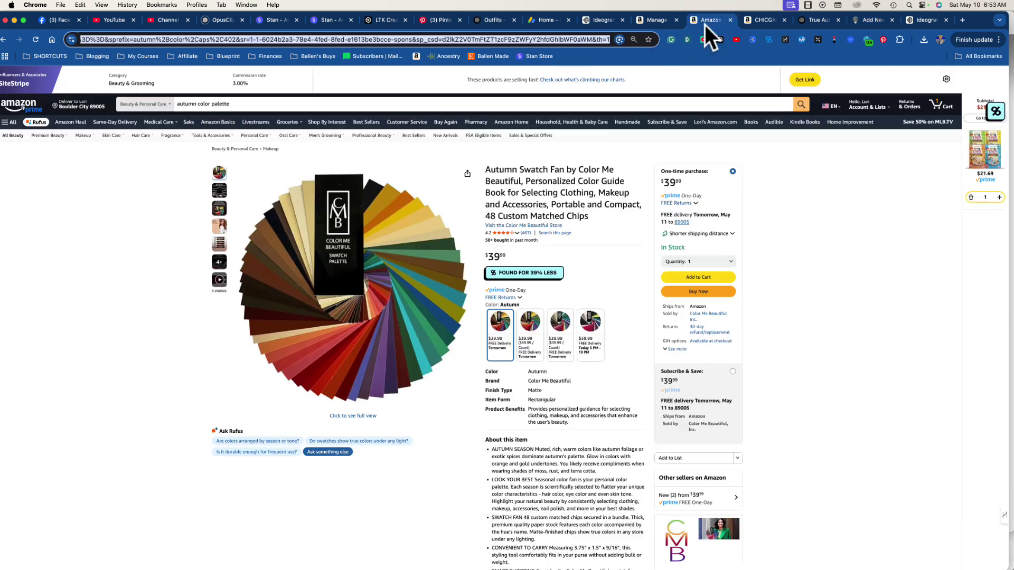
{"action": "left_click", "coordinate": [804, 80]}
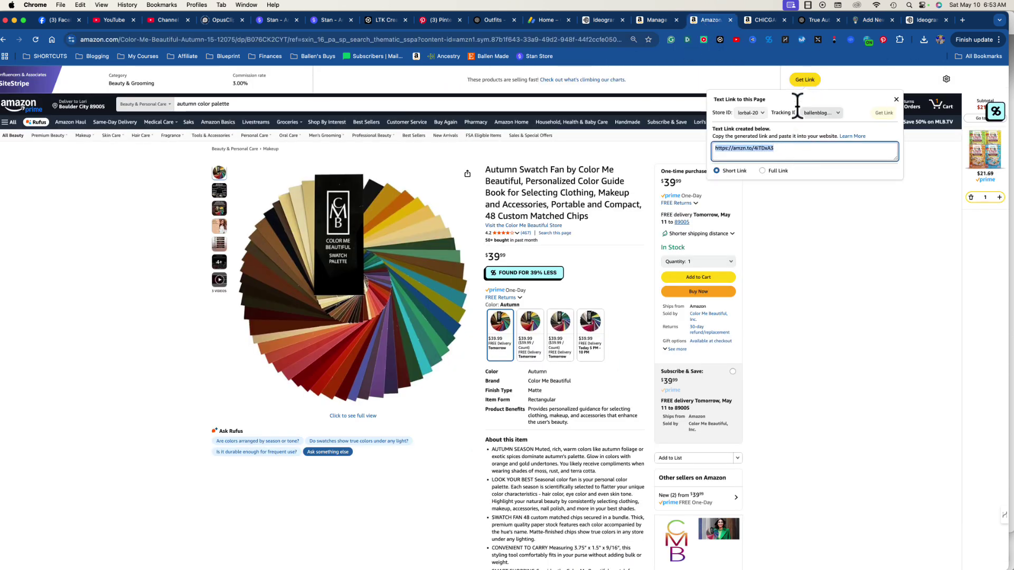
{"action": "left_click", "coordinate": [819, 24]}
{"action": "left_click", "coordinate": [852, 22]}
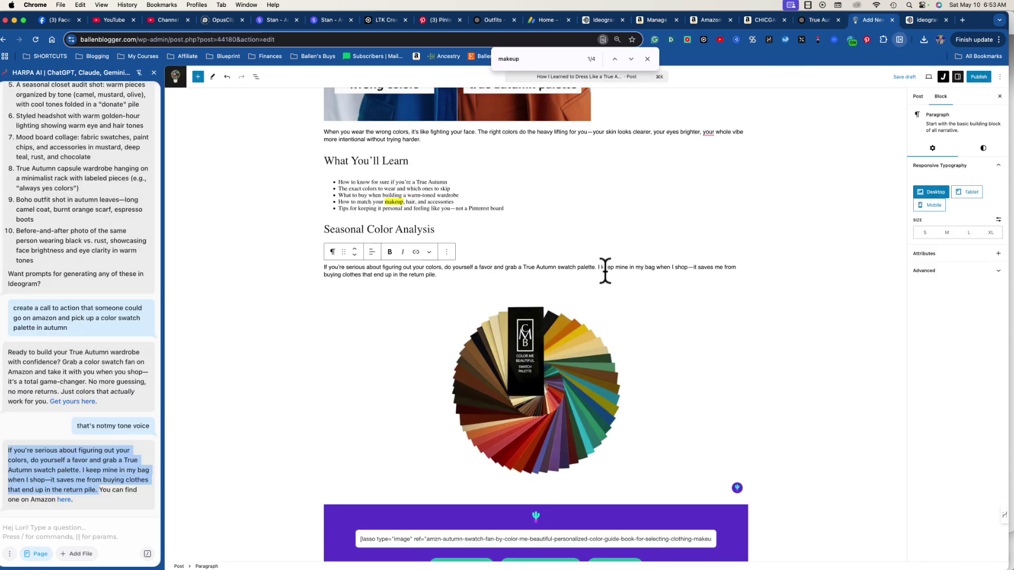
Step: Link "True Autumn swatch palette." in the call-to-action paragraph to the Autumn Swatch Fan's Amazon short link
{"action": "left_click_drag", "start_coordinate": [596, 267], "coordinate": [523, 264]}
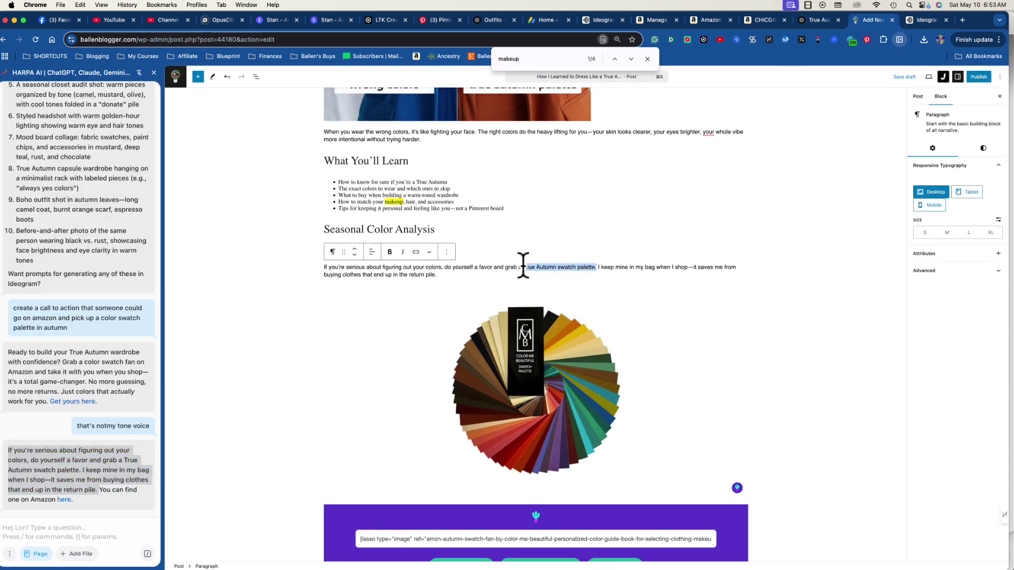
{"action": "left_click", "coordinate": [415, 252]}
{"action": "left_click", "coordinate": [559, 286]}
{"action": "type", "text": "https://amzn.to/4lTDxA3"}
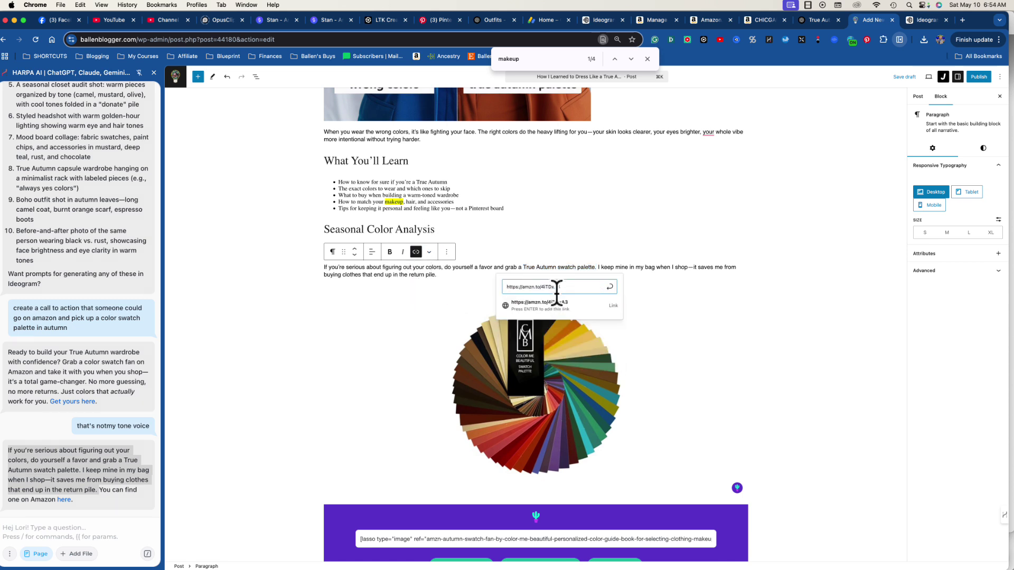
{"action": "key", "text": "Return"}
{"action": "left_click", "coordinate": [690, 239]}
{"action": "type", "text": "Identifying Your Skin Undertones"}
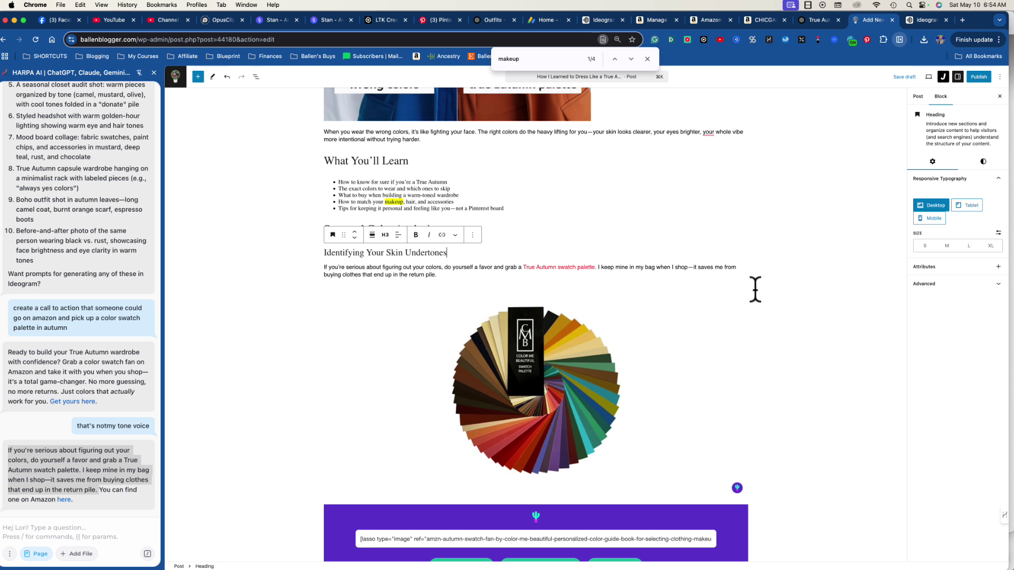
Step: Test the "True Autumn swatch palette" link by opening its Amazon page, and return to the WordPress draft
{"action": "scroll", "coordinate": [674, 295], "scroll_direction": "down", "scroll_amount": 2}
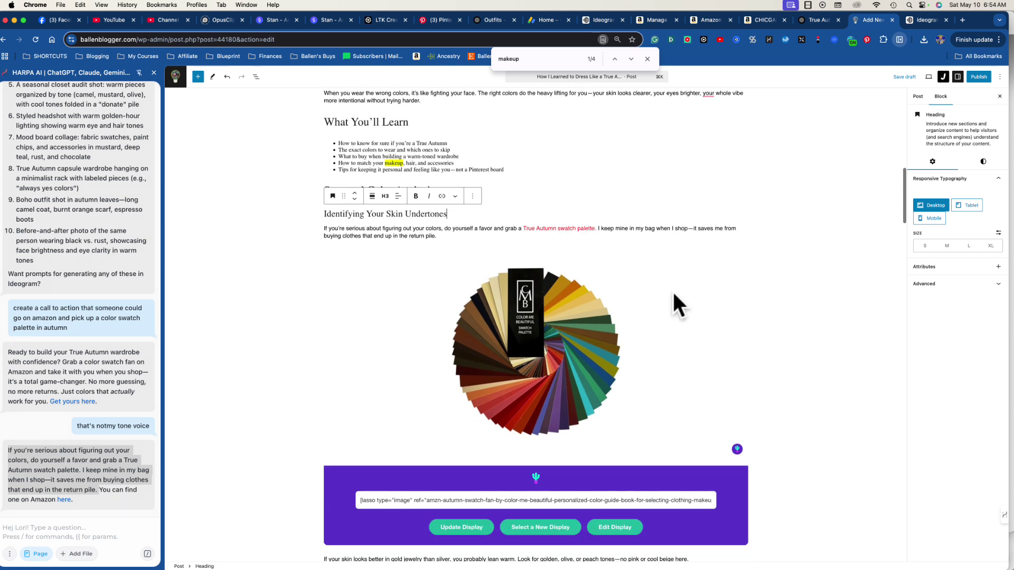
{"action": "left_click", "coordinate": [538, 226]}
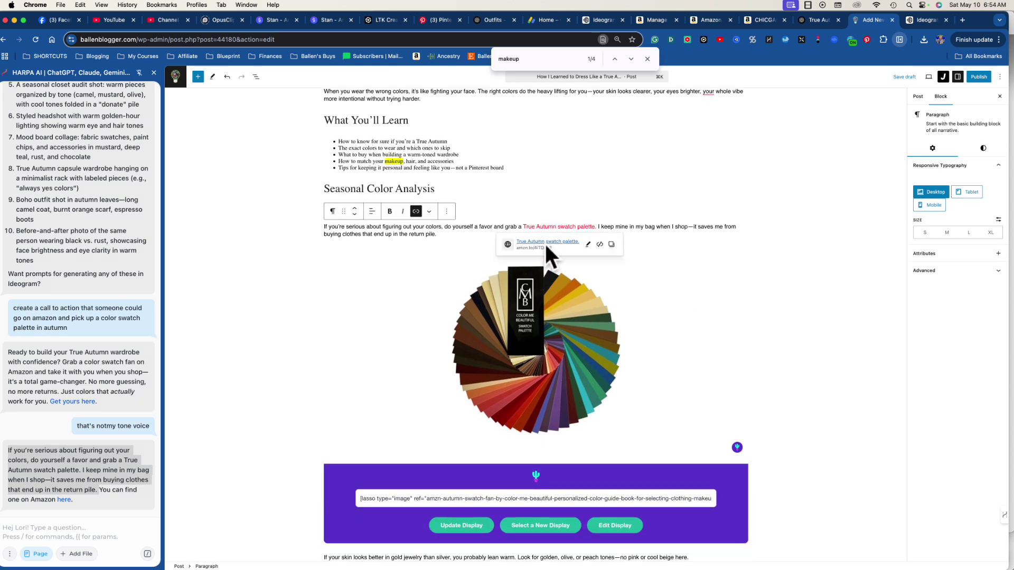
{"action": "left_click", "coordinate": [543, 243]}
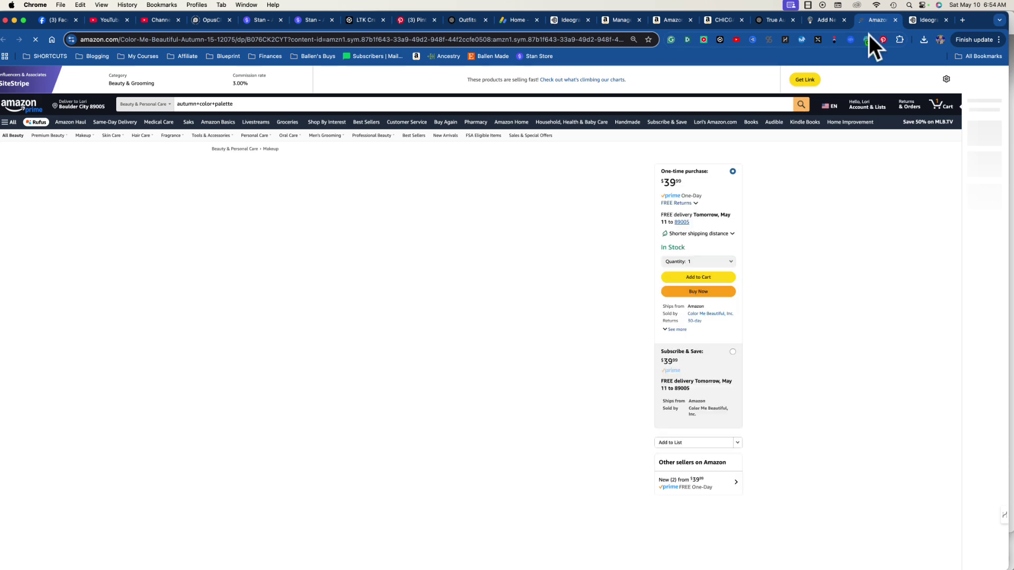
{"action": "left_click", "coordinate": [828, 24]}
Step: Copy "Grab a warm scarf (like camel or rust)" from the Quick At-Home Draping Test section and search Amazon for it
{"action": "scroll", "coordinate": [564, 351], "scroll_direction": "up", "scroll_amount": 10}
{"action": "scroll", "coordinate": [559, 341], "scroll_direction": "down", "scroll_amount": 7}
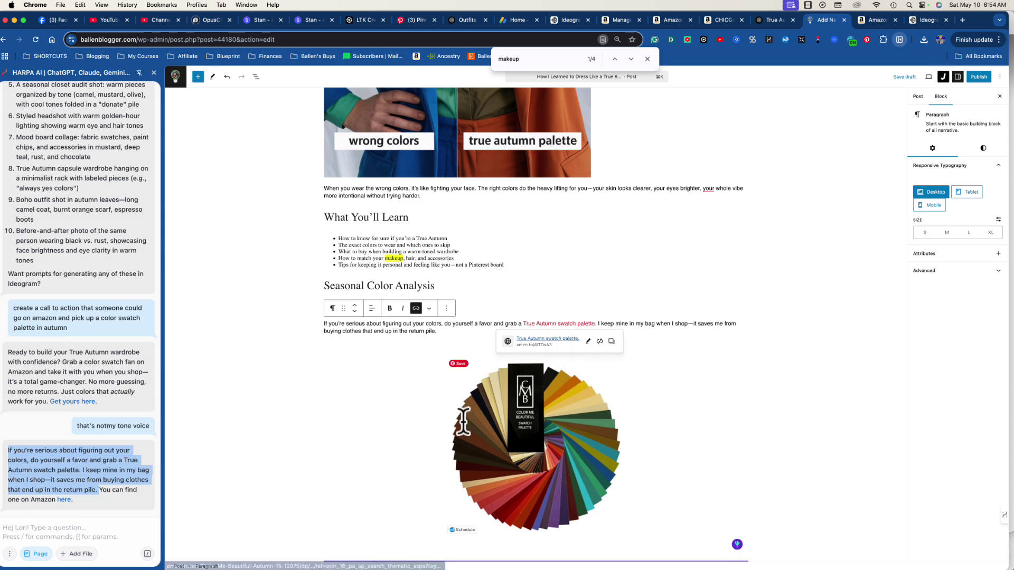
{"action": "scroll", "coordinate": [516, 441], "scroll_direction": "down", "scroll_amount": 2}
{"action": "scroll", "coordinate": [892, 438], "scroll_direction": "down", "scroll_amount": 5}
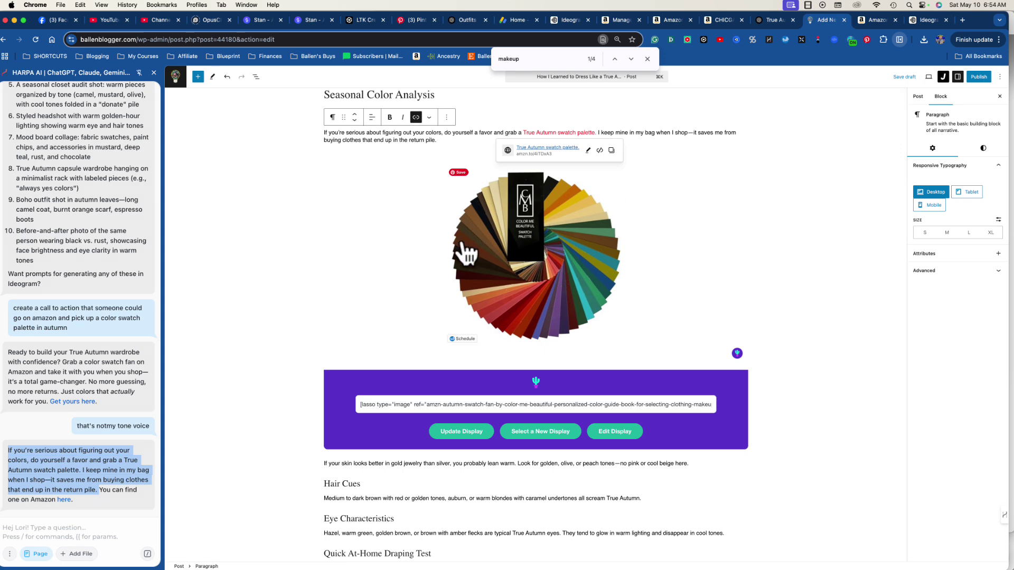
{"action": "scroll", "coordinate": [463, 267], "scroll_direction": "down", "scroll_amount": 6}
{"action": "scroll", "coordinate": [457, 276], "scroll_direction": "down", "scroll_amount": 4}
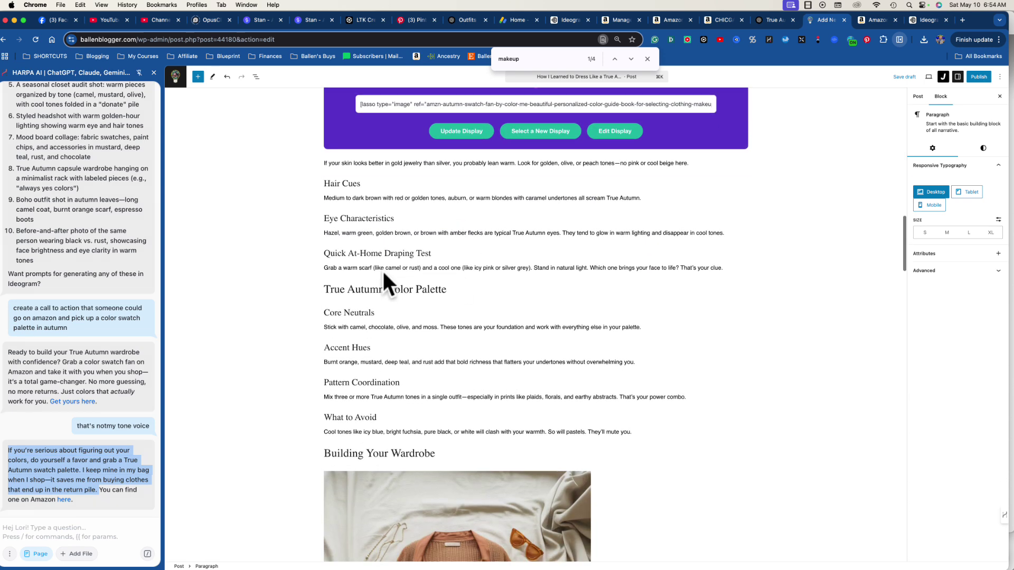
{"action": "left_click", "coordinate": [322, 267]}
{"action": "left_click_drag", "start_coordinate": [324, 267], "coordinate": [417, 269]}
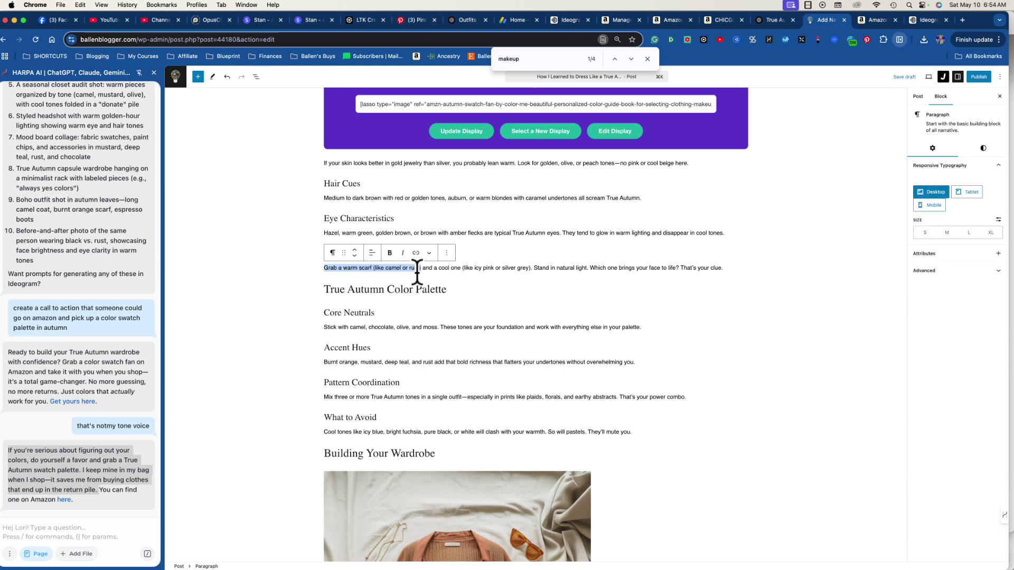
{"action": "left_click", "coordinate": [873, 22]}
{"action": "left_click", "coordinate": [283, 104]}
{"action": "type", "text": "Grab a warm scarf (like camel or rust)"}
{"action": "key", "text": "Return"}
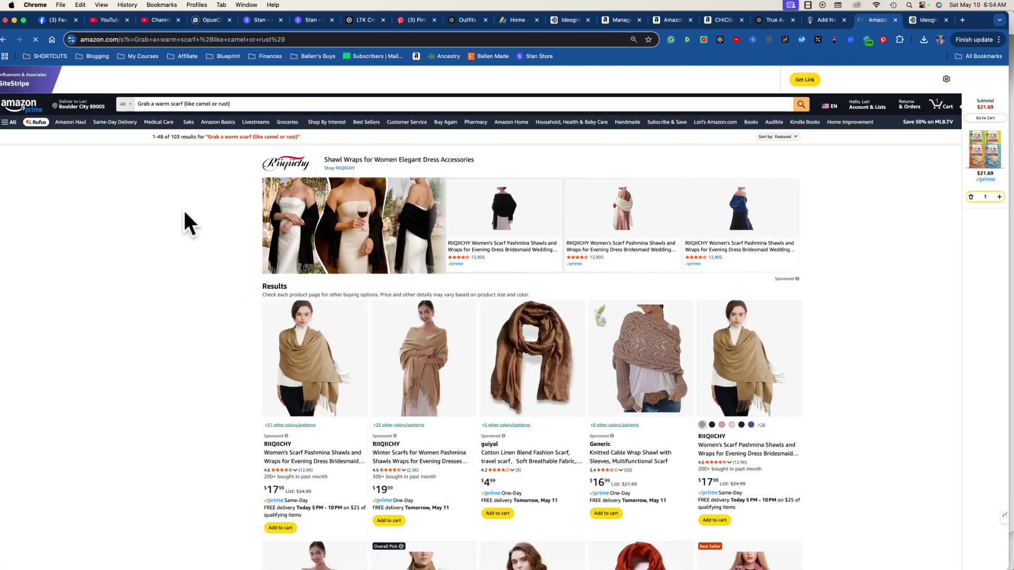
Step: Browse the Amazon scarf results and sort them by Best Sellers to look for matching True Autumn products
{"action": "scroll", "coordinate": [432, 359], "scroll_direction": "down", "scroll_amount": 8}
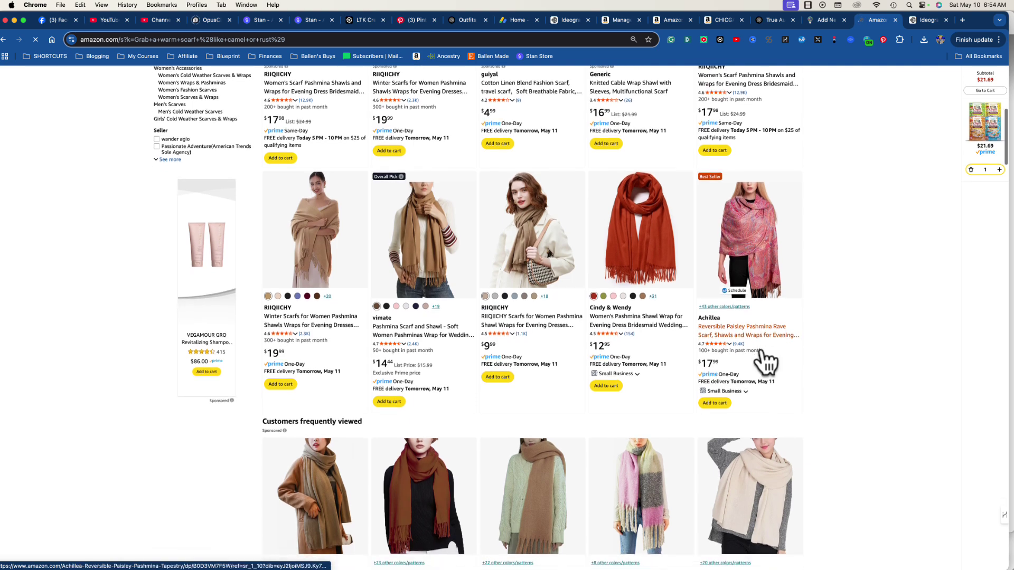
{"action": "scroll", "coordinate": [689, 488], "scroll_direction": "down", "scroll_amount": 3}
{"action": "scroll", "coordinate": [717, 451], "scroll_direction": "up", "scroll_amount": 12}
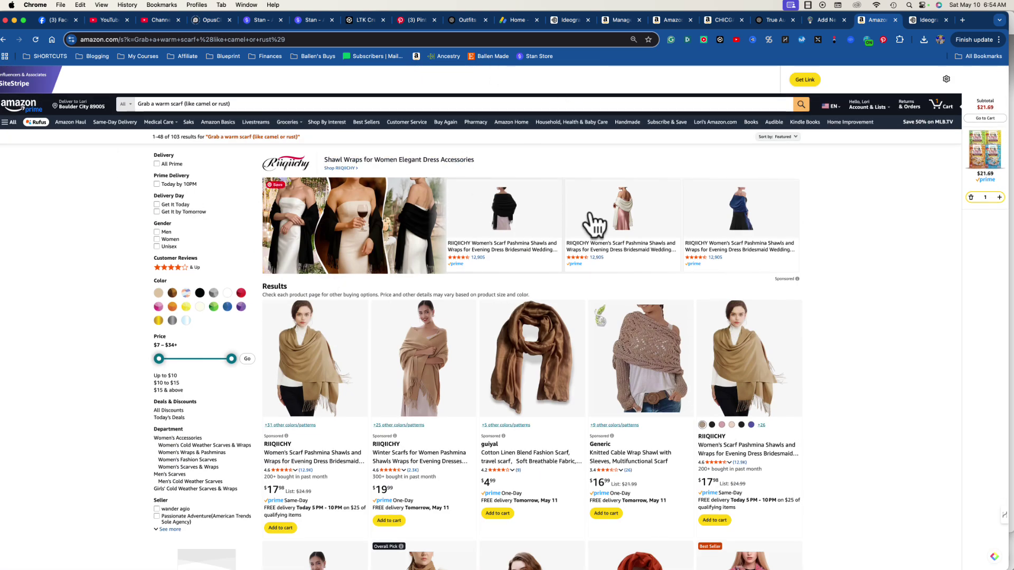
{"action": "left_click", "coordinate": [776, 137]}
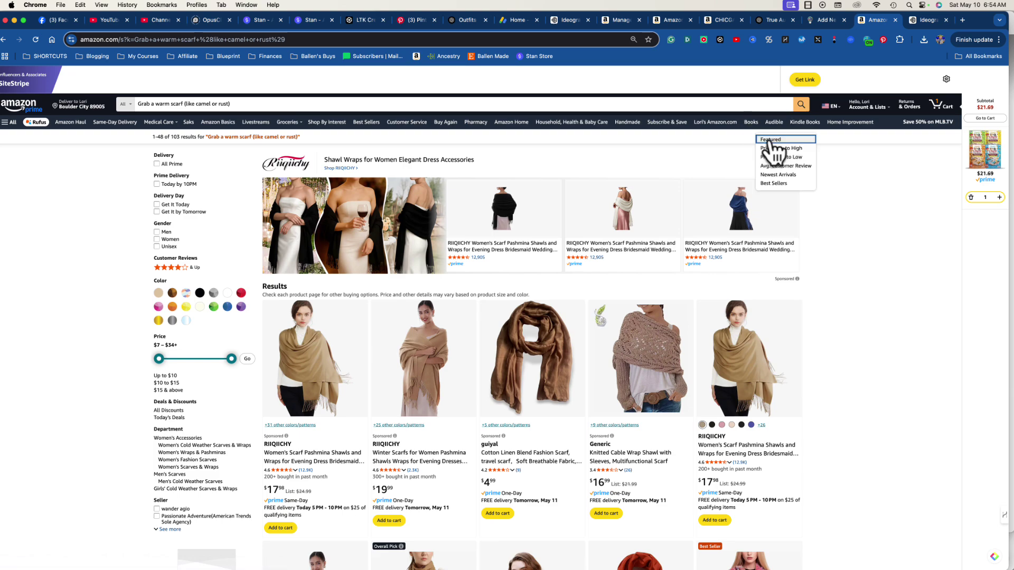
{"action": "left_click", "coordinate": [777, 184]}
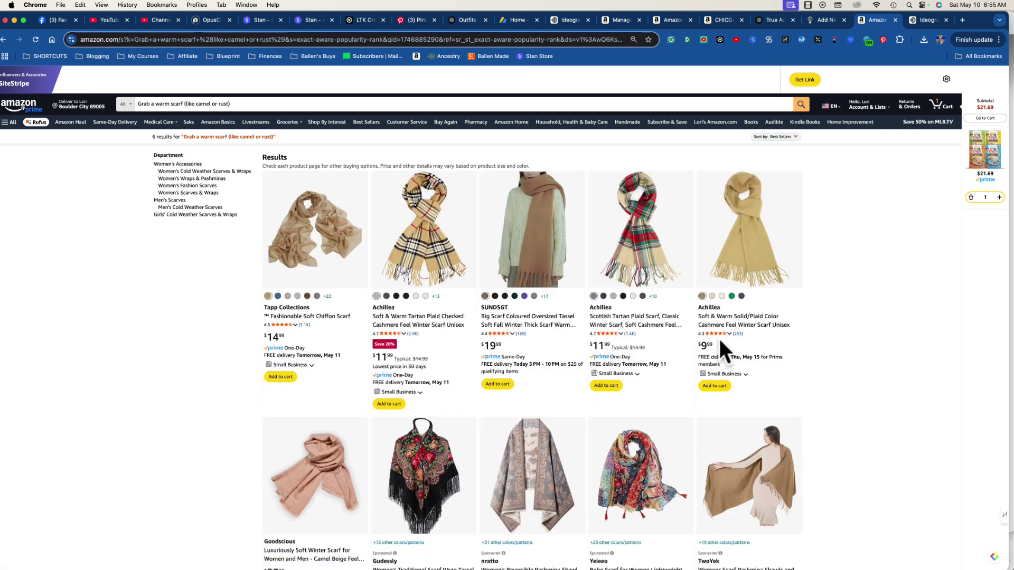
{"action": "scroll", "coordinate": [719, 346], "scroll_direction": "down", "scroll_amount": 5}
{"action": "scroll", "coordinate": [631, 366], "scroll_direction": "down", "scroll_amount": 5}
{"action": "scroll", "coordinate": [634, 381], "scroll_direction": "up", "scroll_amount": 10}
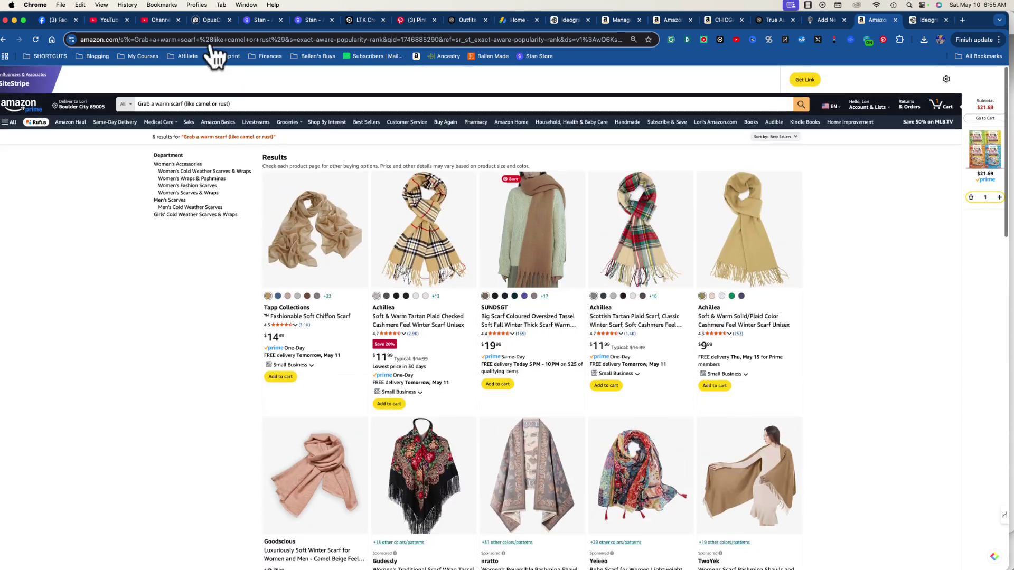
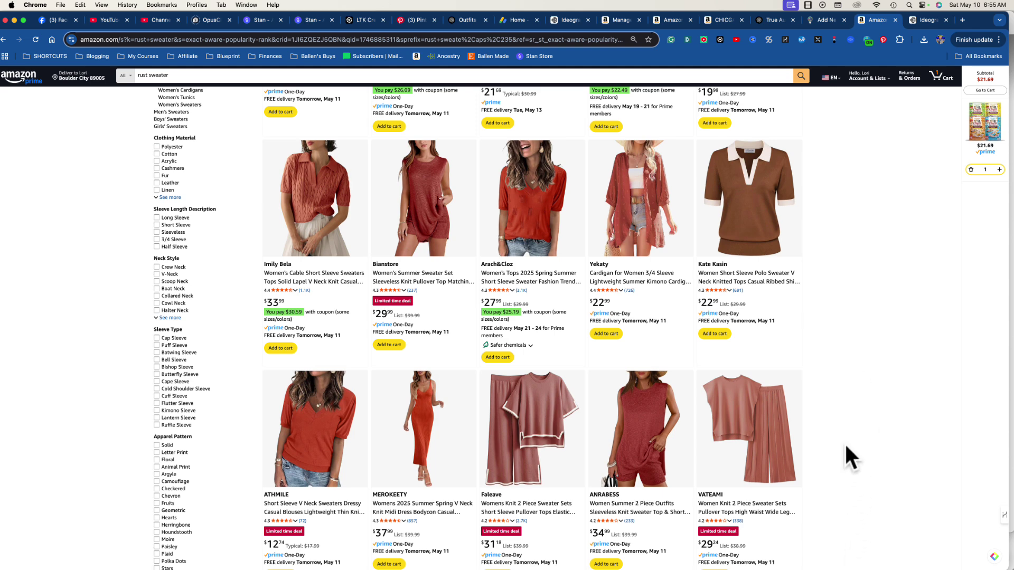
Step: Open the Yekaty 3/4 sleeve kimono cardigan from the rust sweater results and generate its Amazon short link
{"action": "scroll", "coordinate": [845, 447], "scroll_direction": "down", "scroll_amount": 1}
{"action": "scroll", "coordinate": [816, 385], "scroll_direction": "up", "scroll_amount": 3}
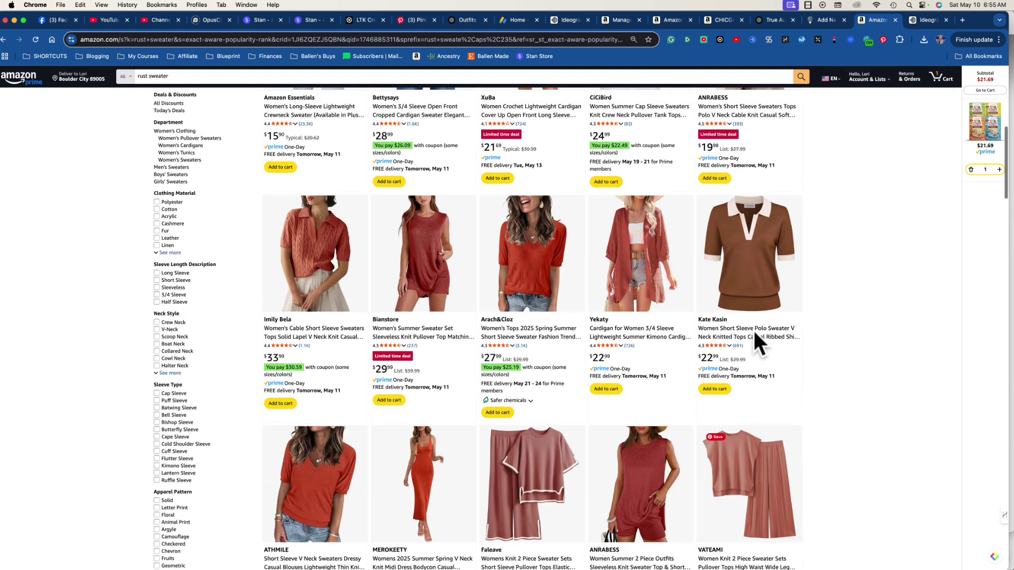
{"action": "left_click", "coordinate": [643, 285]}
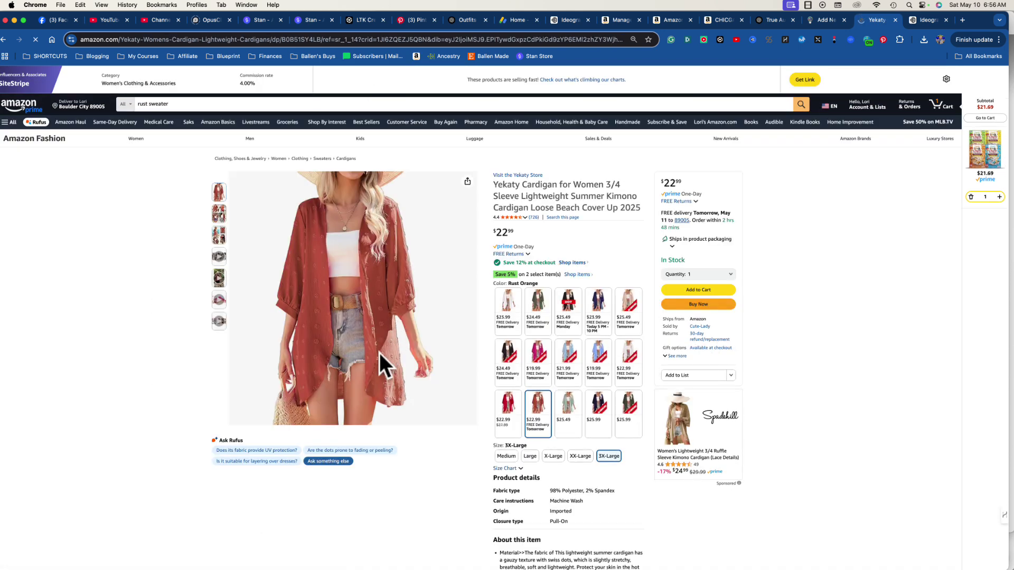
{"action": "left_click", "coordinate": [802, 83]}
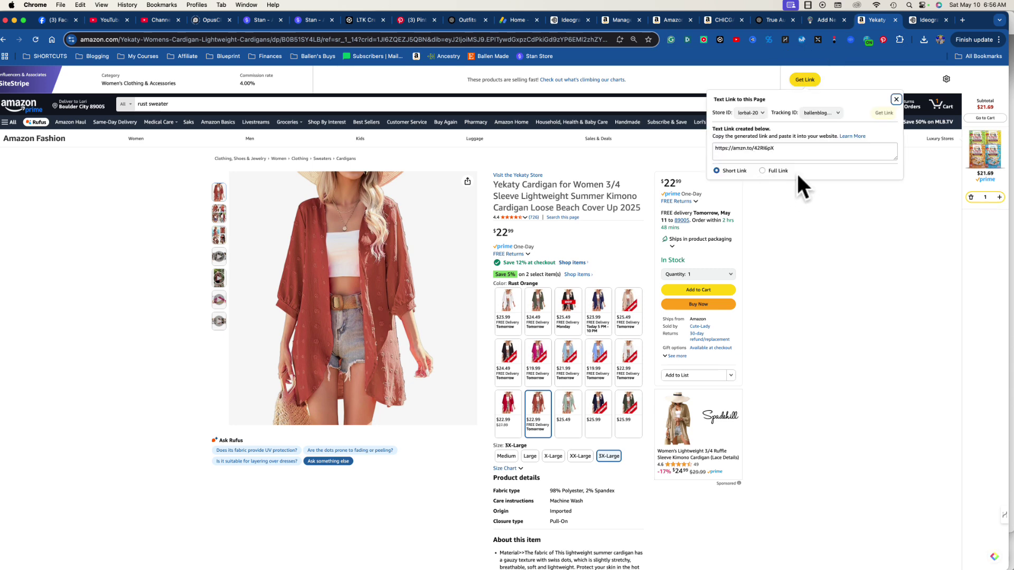
{"action": "left_click", "coordinate": [787, 150]}
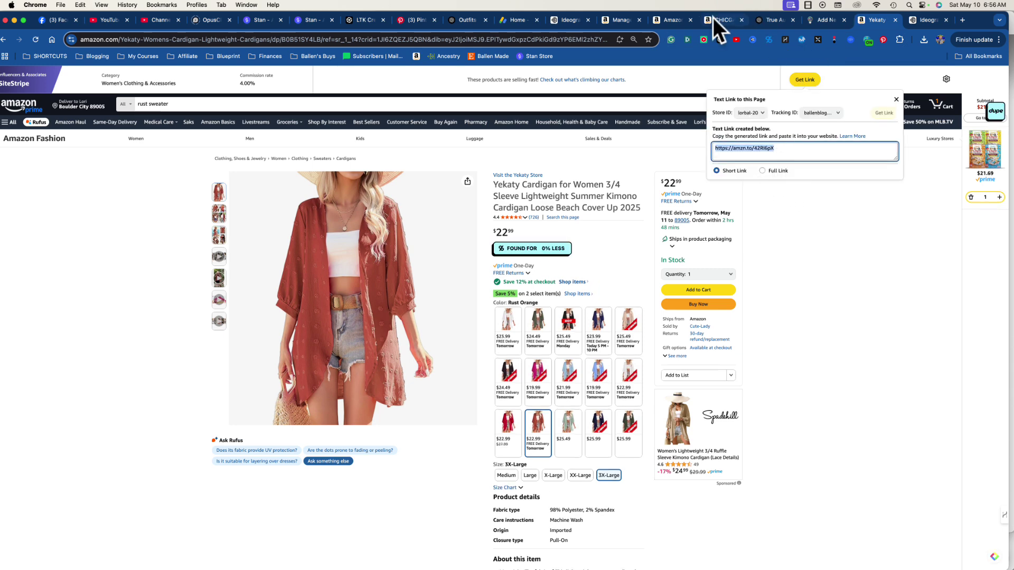
Step: In the WordPress draft's Quick At-Home Draping Test paragraph, extend "warm scarf" to read "warm scarf, sweater, or kimono"
{"action": "left_click", "coordinate": [822, 20]}
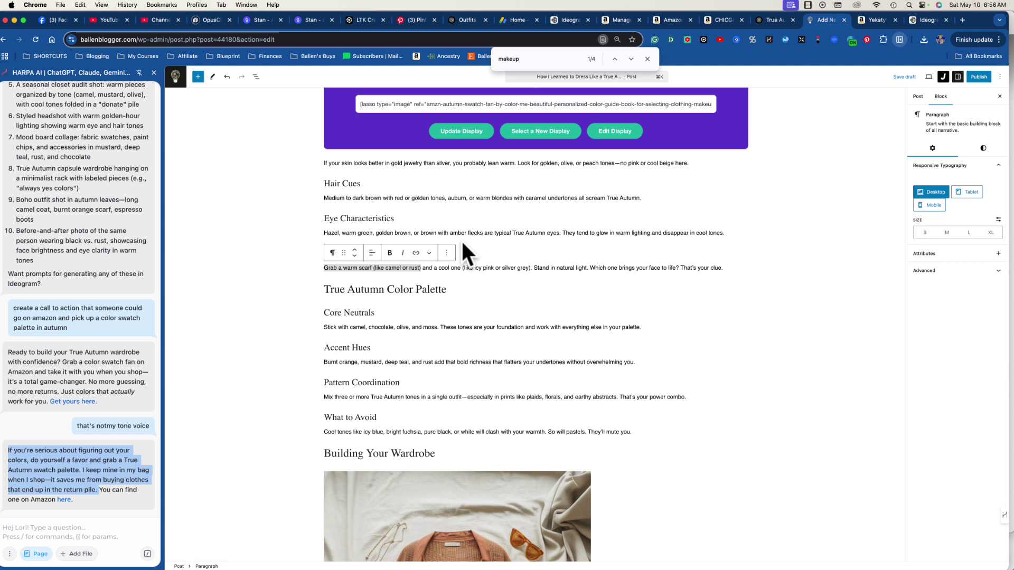
{"action": "left_click", "coordinate": [373, 267]}
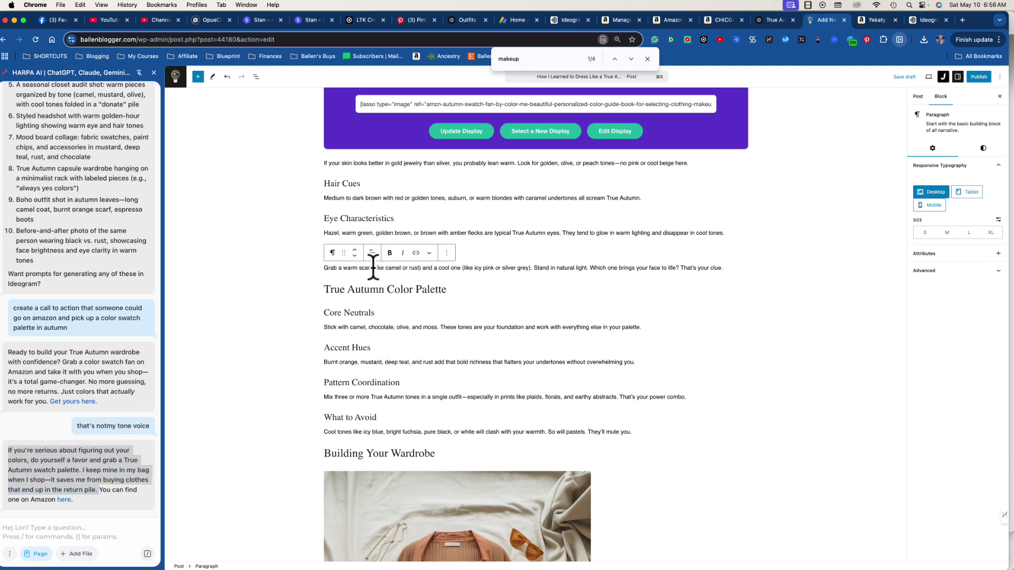
{"action": "key", "text": "super+z"}
{"action": "key", "text": "super+z"}
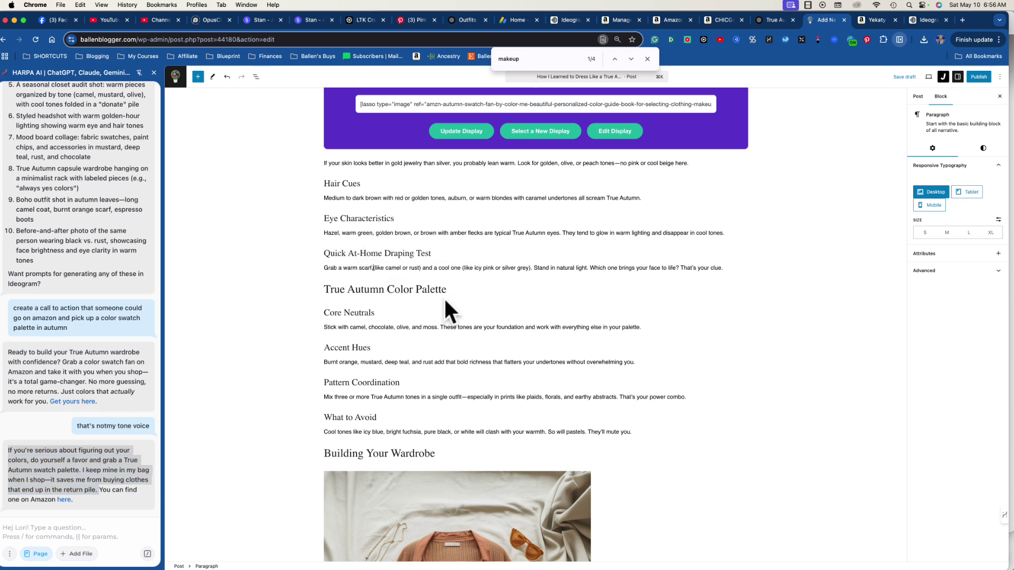
{"action": "type", "text": "sweater, or "}
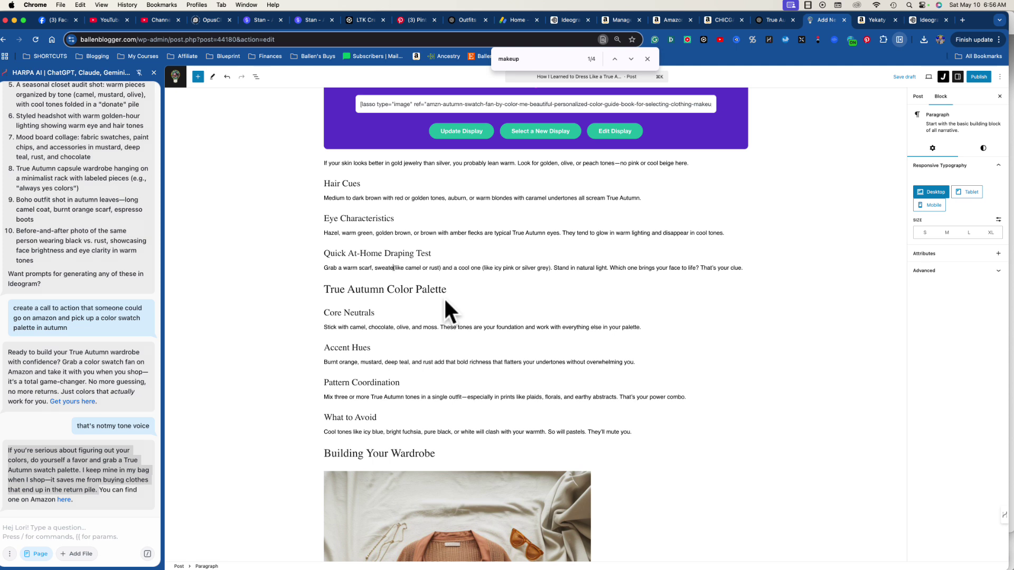
{"action": "type", "text": "kimono"}
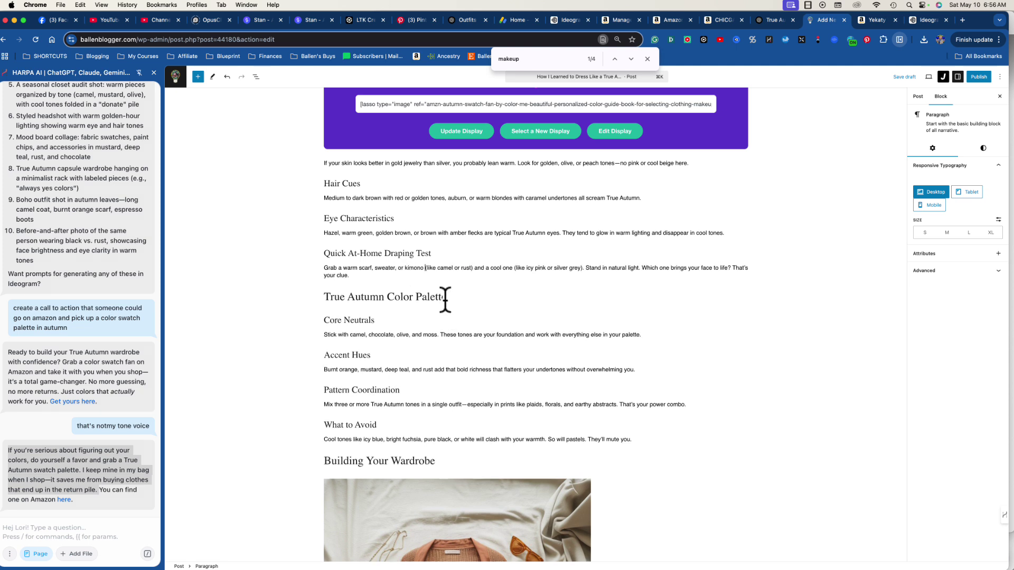
Step: Link "warm scarf, sweater, or kimono" in the draping test paragraph to the Yekaty cardigan's Amazon short link
{"action": "left_click_drag", "start_coordinate": [424, 269], "coordinate": [342, 268]}
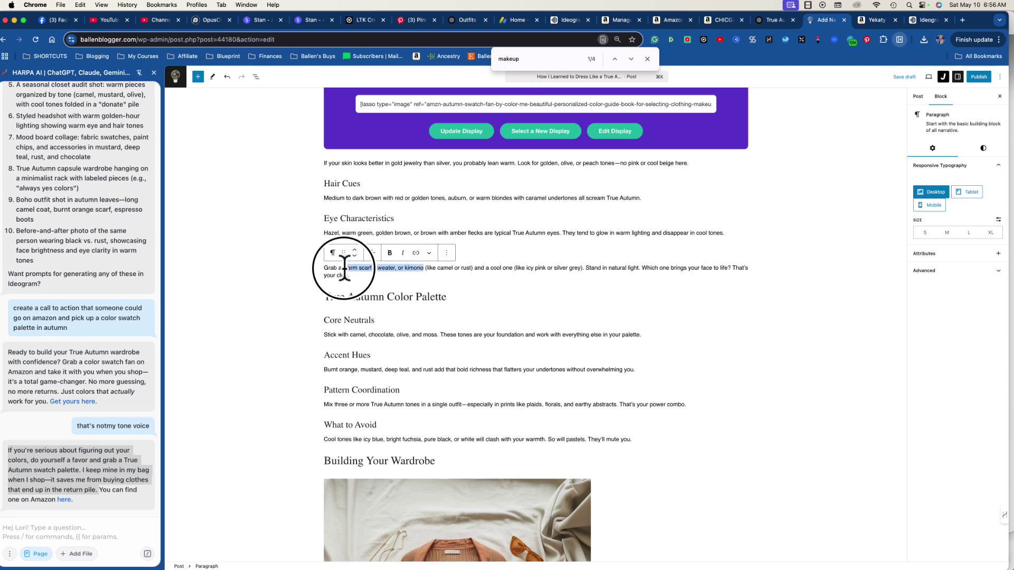
{"action": "left_click", "coordinate": [415, 253]}
{"action": "type", "text": "https://amzn.to/42RI6pX"}
{"action": "key", "text": "Return"}
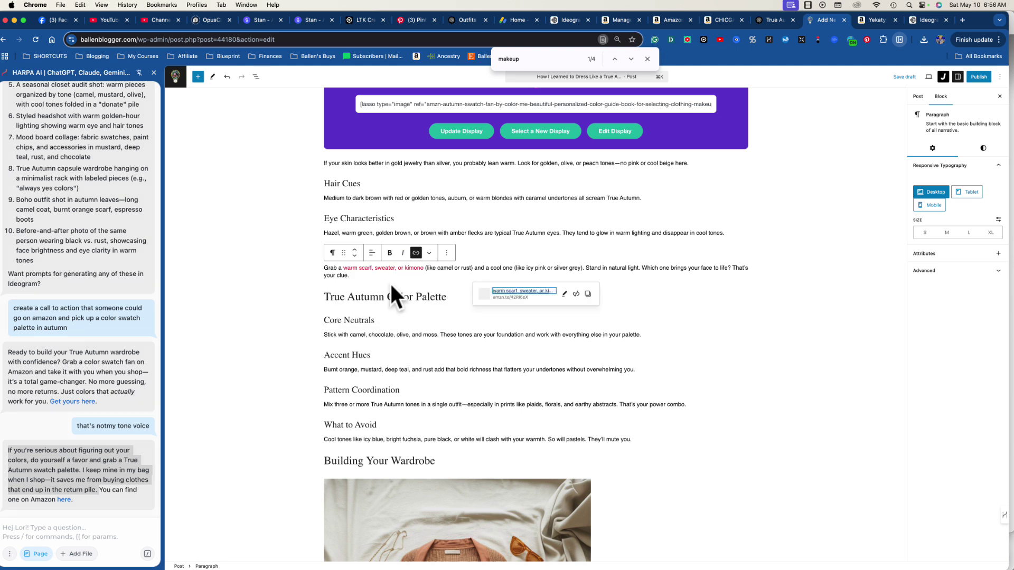
{"action": "left_click", "coordinate": [617, 260]}
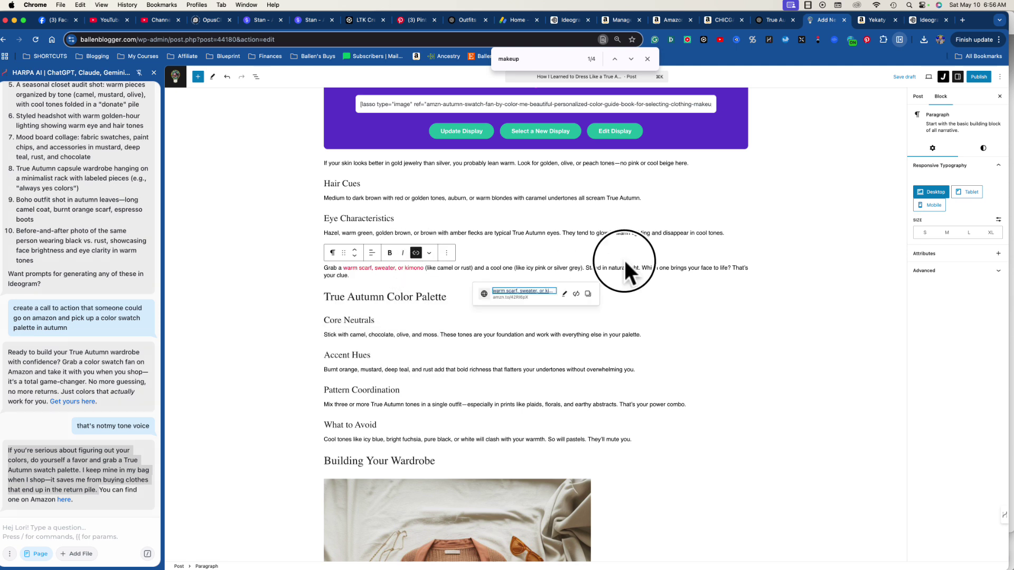
Step: Check the Amazon link attached to "warm scarf, sweater, or kimono" in the Quick At-Home Draping Test paragraph
{"action": "left_click", "coordinate": [375, 270]}
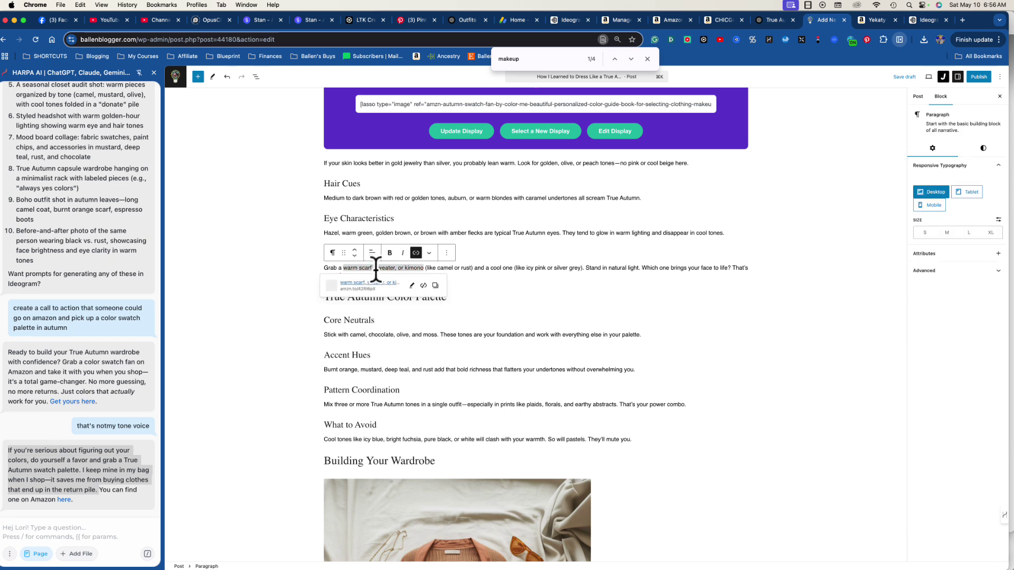
{"action": "left_click", "coordinate": [511, 267]}
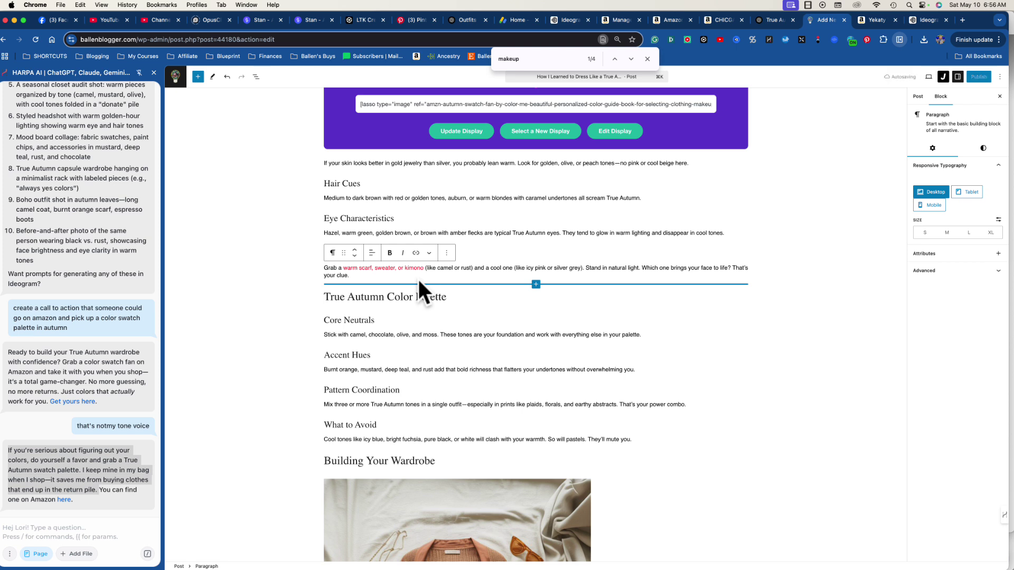
{"action": "left_click", "coordinate": [387, 269]}
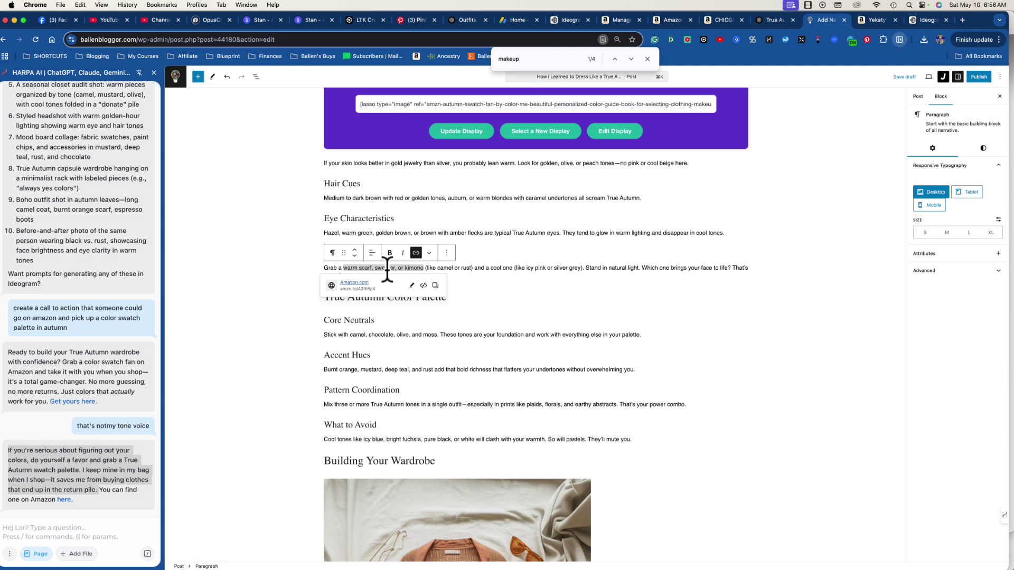
{"action": "left_click", "coordinate": [619, 269]}
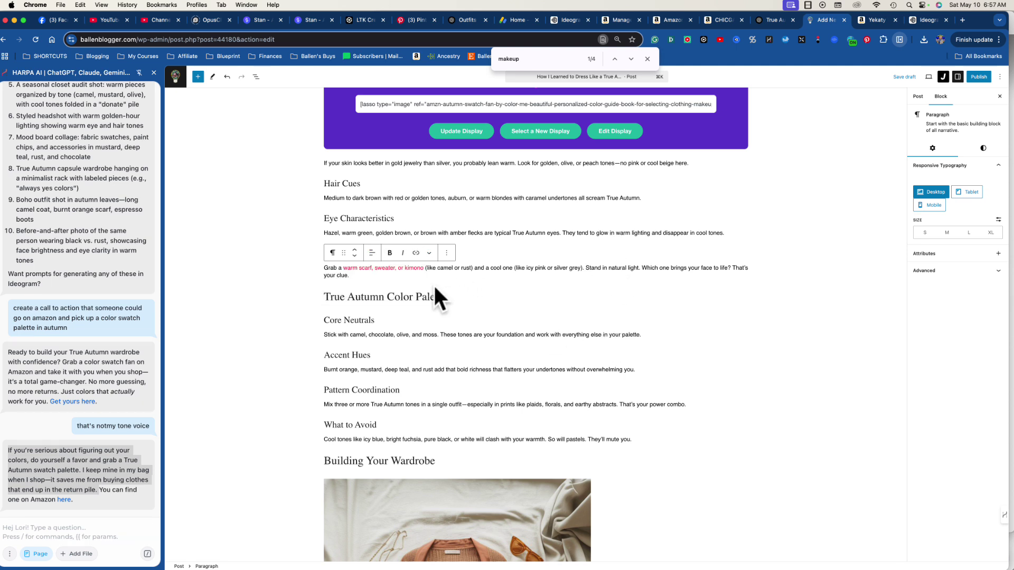
Step: Skim the draft from the draping test down to Final Thoughts and back up to the Seasonal Color Analysis section
{"action": "scroll", "coordinate": [467, 317], "scroll_direction": "down", "scroll_amount": 1}
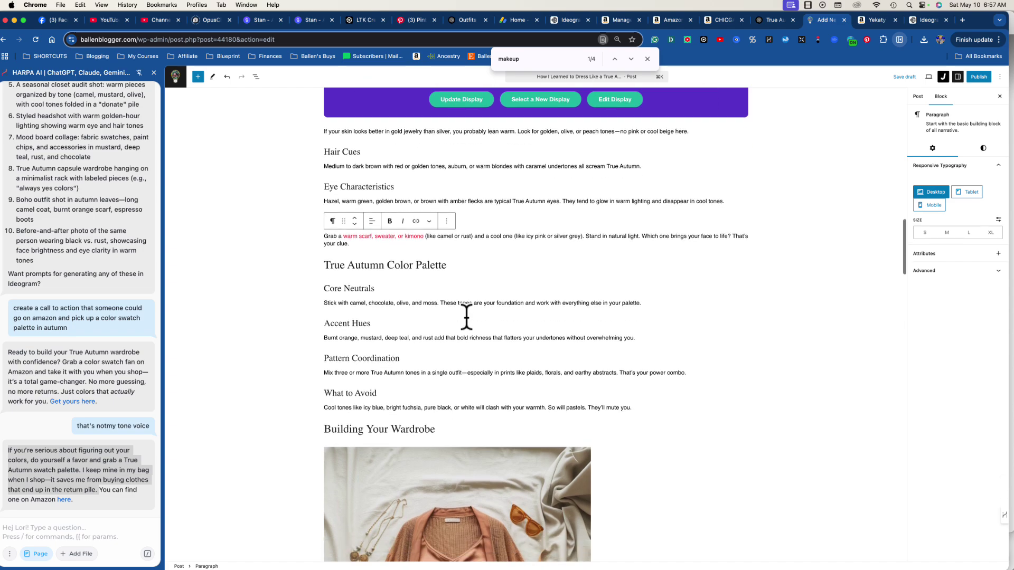
{"action": "scroll", "coordinate": [466, 317], "scroll_direction": "down", "scroll_amount": 20}
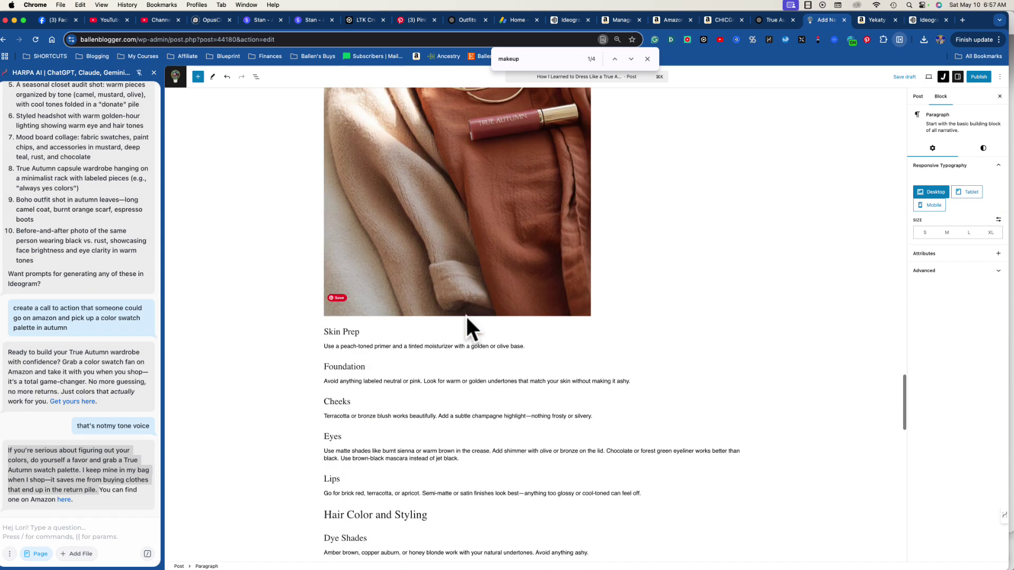
{"action": "scroll", "coordinate": [466, 316], "scroll_direction": "down", "scroll_amount": 20}
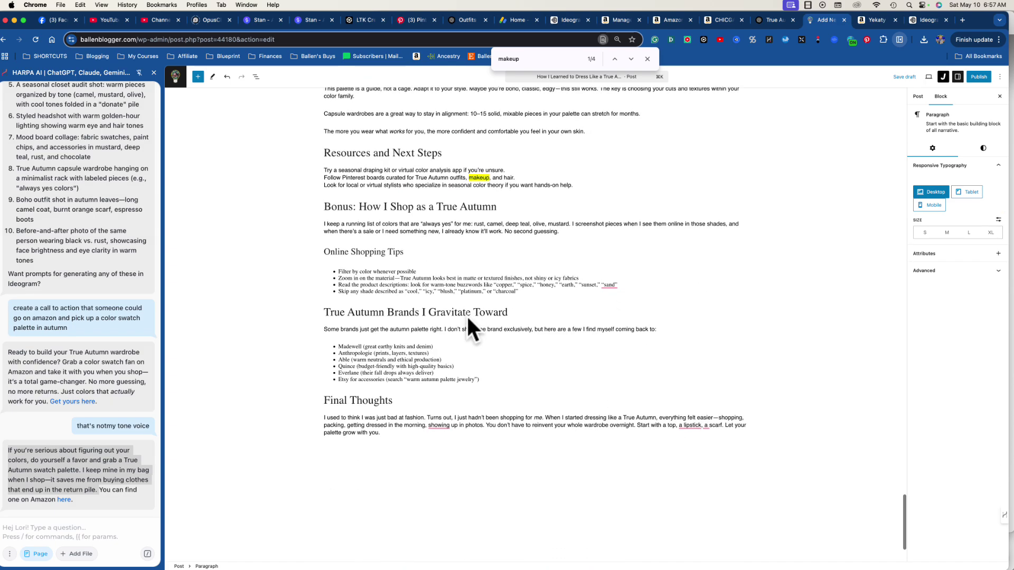
{"action": "scroll", "coordinate": [466, 315], "scroll_direction": "up", "scroll_amount": 20}
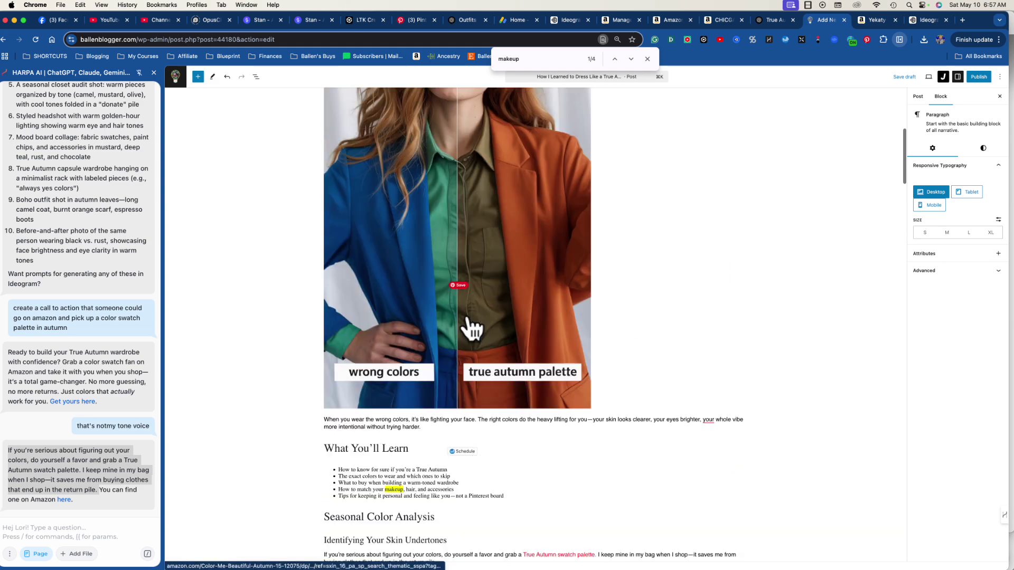
{"action": "scroll", "coordinate": [467, 315], "scroll_direction": "up", "scroll_amount": 10}
{"action": "scroll", "coordinate": [604, 345], "scroll_direction": "down", "scroll_amount": 10}
{"action": "scroll", "coordinate": [500, 344], "scroll_direction": "down", "scroll_amount": 10}
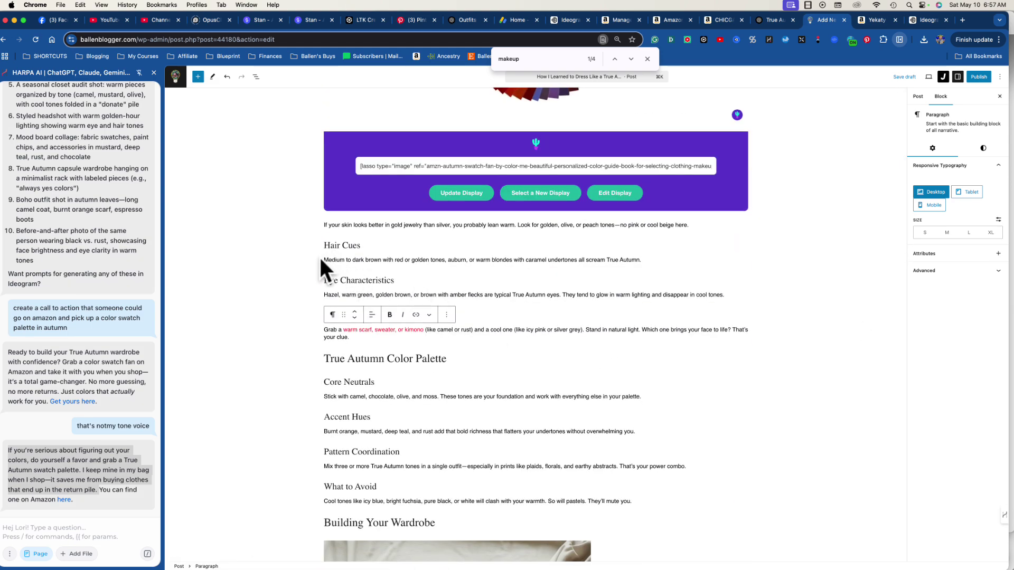
Step: Examine the text under Hair Cues, Eye Characteristics and Core Neutrals, highlighting the passages without editing them
{"action": "left_click_drag", "start_coordinate": [445, 259], "coordinate": [324, 260]}
{"action": "left_click_drag", "start_coordinate": [559, 294], "coordinate": [398, 296]}
{"action": "scroll", "coordinate": [394, 296], "scroll_direction": "down", "scroll_amount": 3}
{"action": "left_click", "coordinate": [348, 307]}
{"action": "left_click_drag", "start_coordinate": [348, 306], "coordinate": [645, 306]}
{"action": "left_click", "coordinate": [648, 304]}
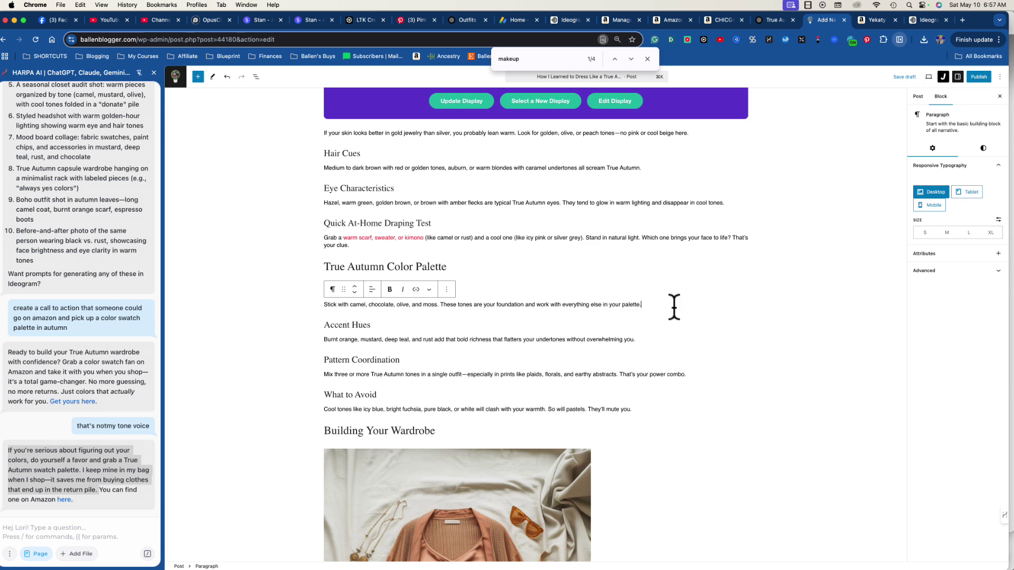
Step: Review the post from the wardrobe and makeup sections through Resources and Next Steps, and recheck the title, introduction and comparison image
{"action": "scroll", "coordinate": [675, 306], "scroll_direction": "down", "scroll_amount": 5}
{"action": "scroll", "coordinate": [673, 305], "scroll_direction": "down", "scroll_amount": 20}
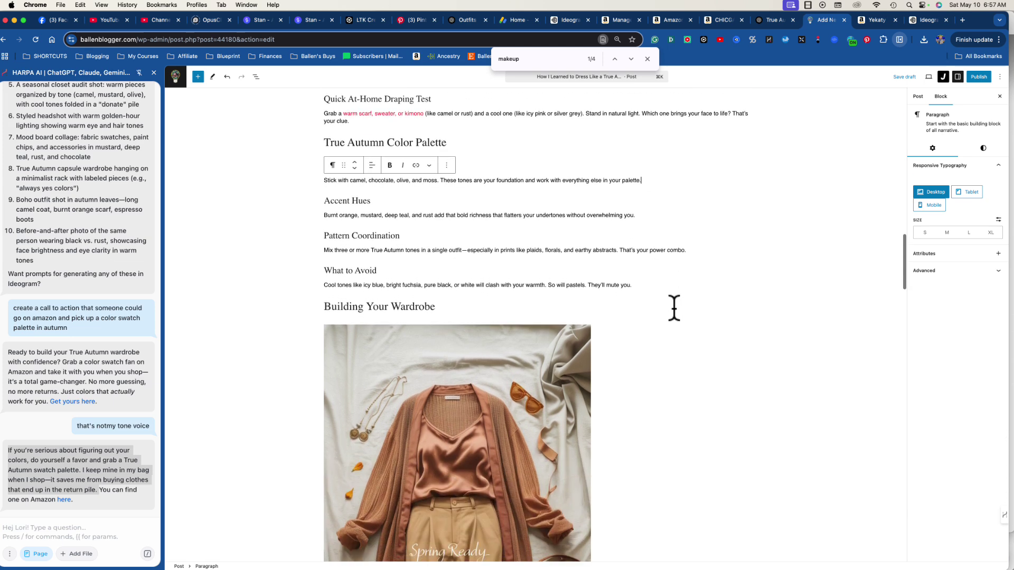
{"action": "scroll", "coordinate": [673, 305], "scroll_direction": "down", "scroll_amount": 20}
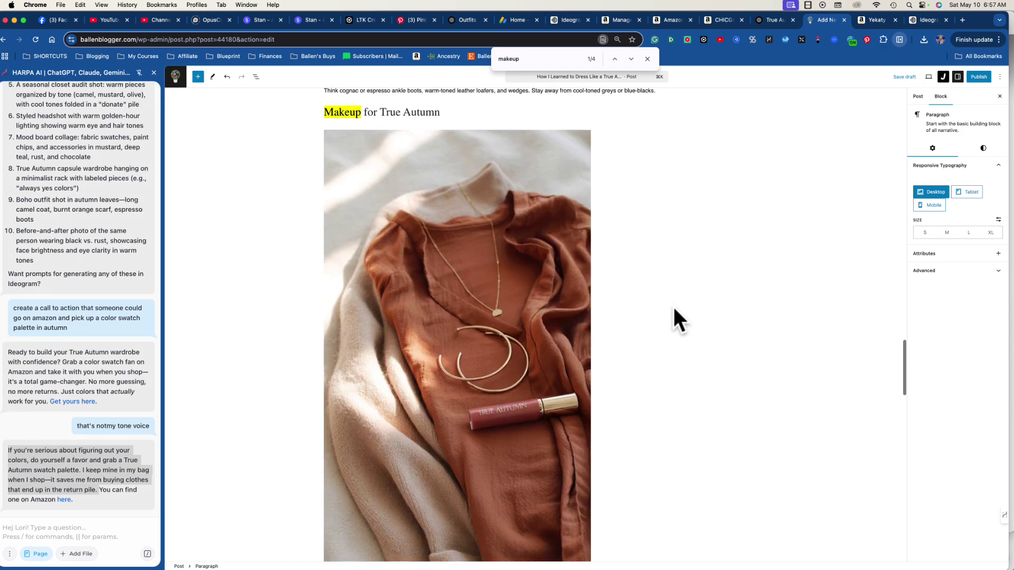
{"action": "scroll", "coordinate": [674, 309], "scroll_direction": "down", "scroll_amount": 15}
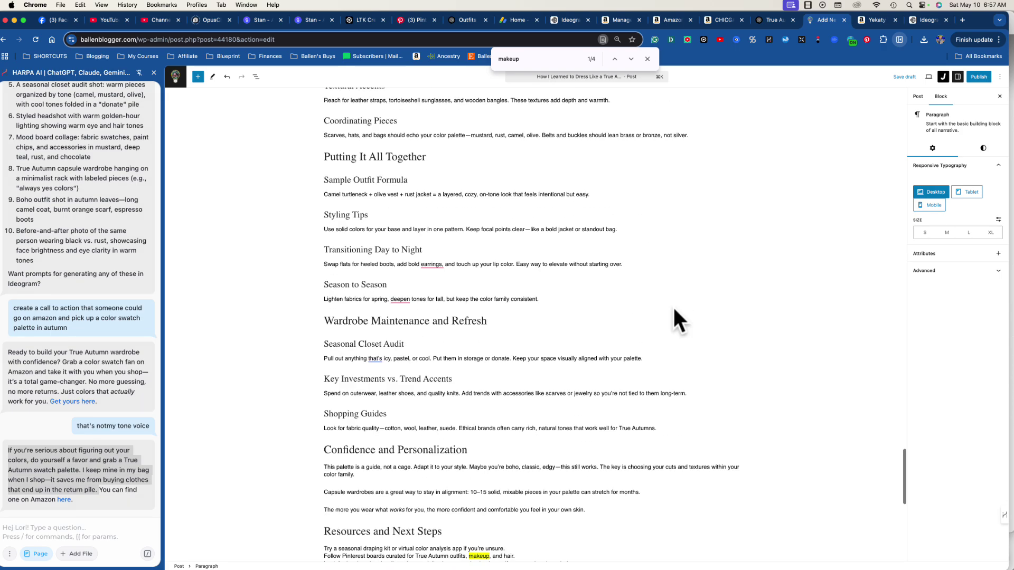
{"action": "scroll", "coordinate": [674, 308], "scroll_direction": "up", "scroll_amount": 20}
{"action": "scroll", "coordinate": [673, 307], "scroll_direction": "up", "scroll_amount": 20}
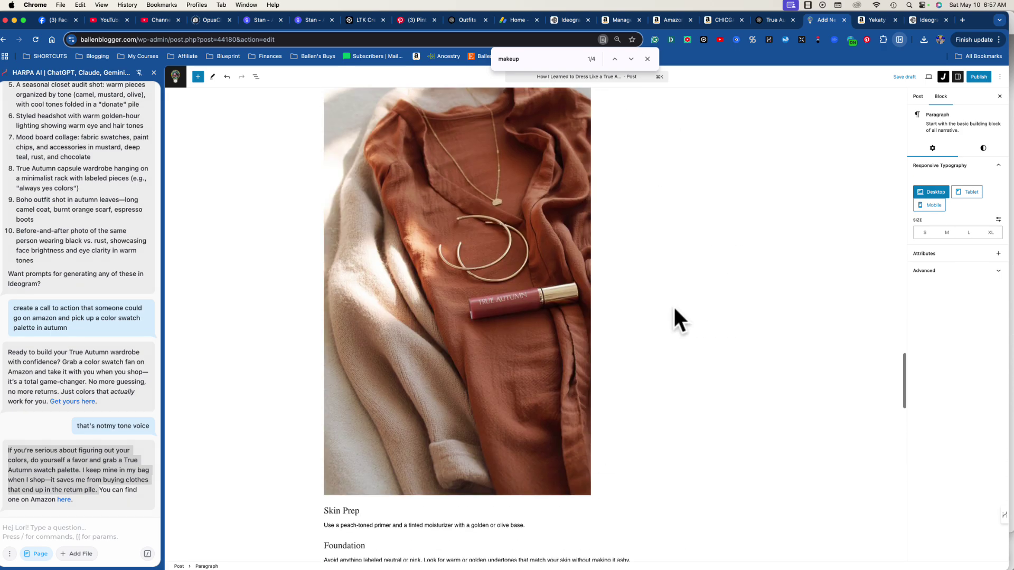
{"action": "scroll", "coordinate": [674, 307], "scroll_direction": "up", "scroll_amount": 20}
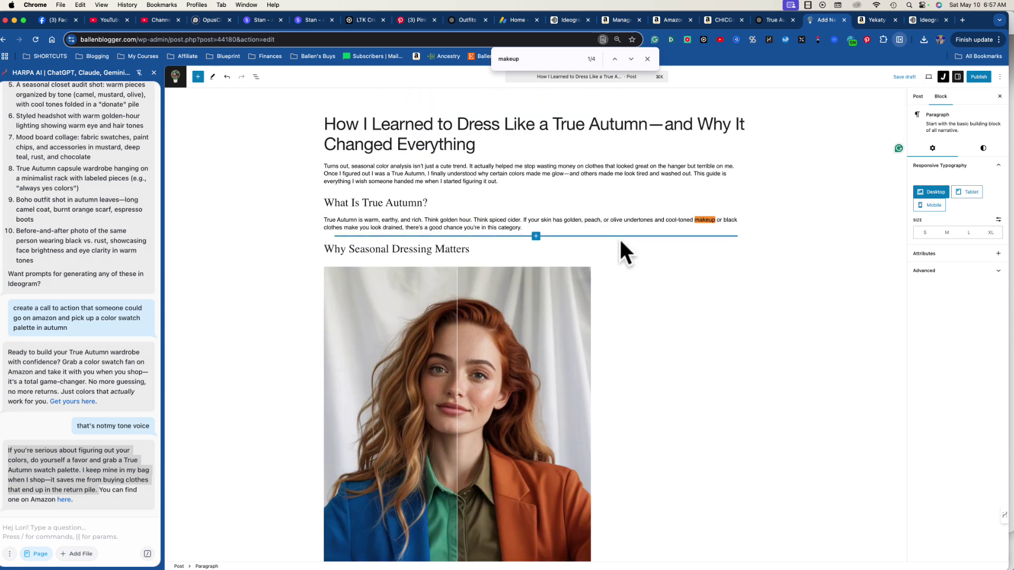
{"action": "scroll", "coordinate": [818, 319], "scroll_direction": "down", "scroll_amount": 10}
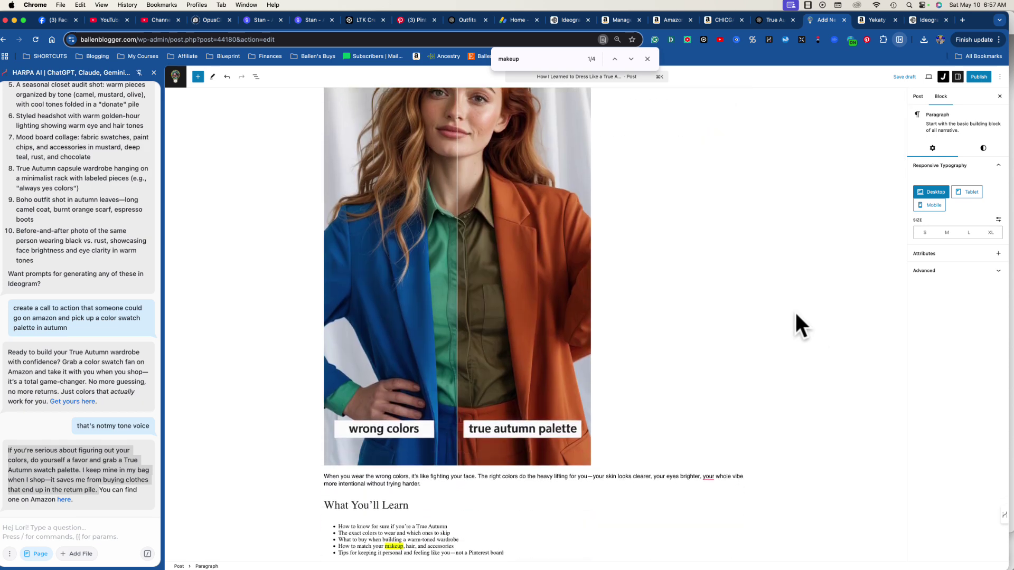
{"action": "mouse_move", "coordinate": [719, 568]}
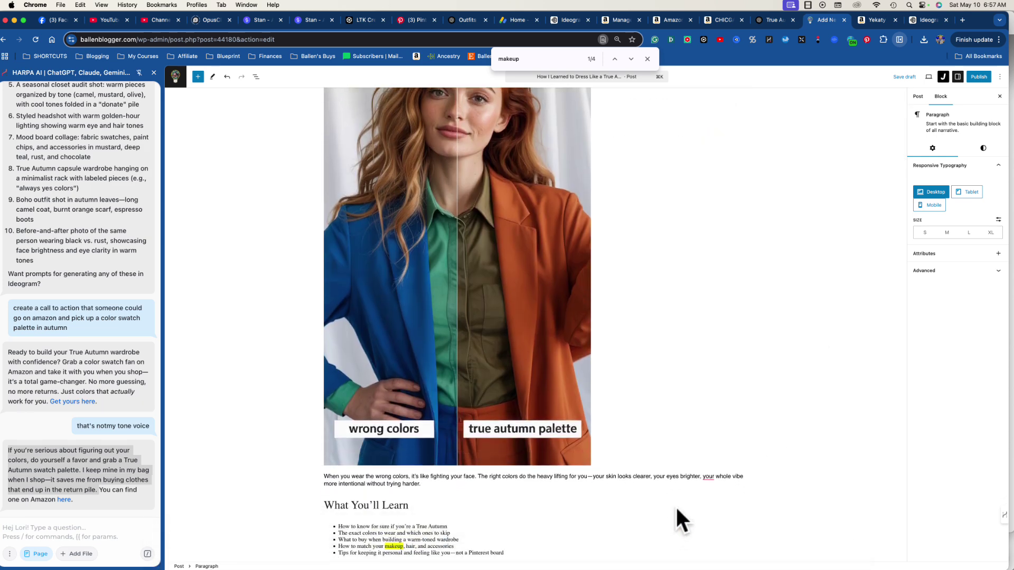
{"action": "mouse_move", "coordinate": [634, 568]}
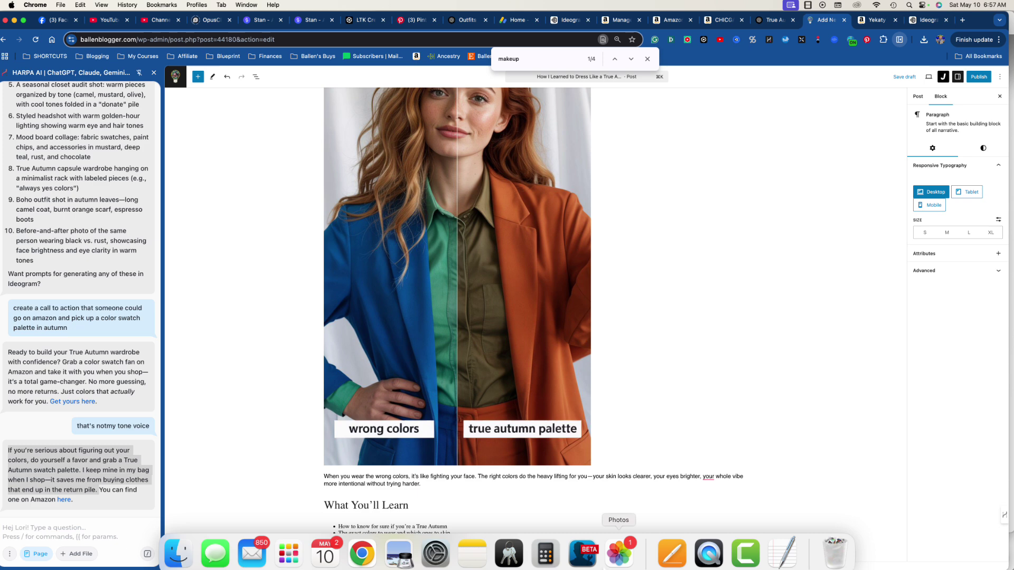
{"action": "left_click", "coordinate": [584, 561]}
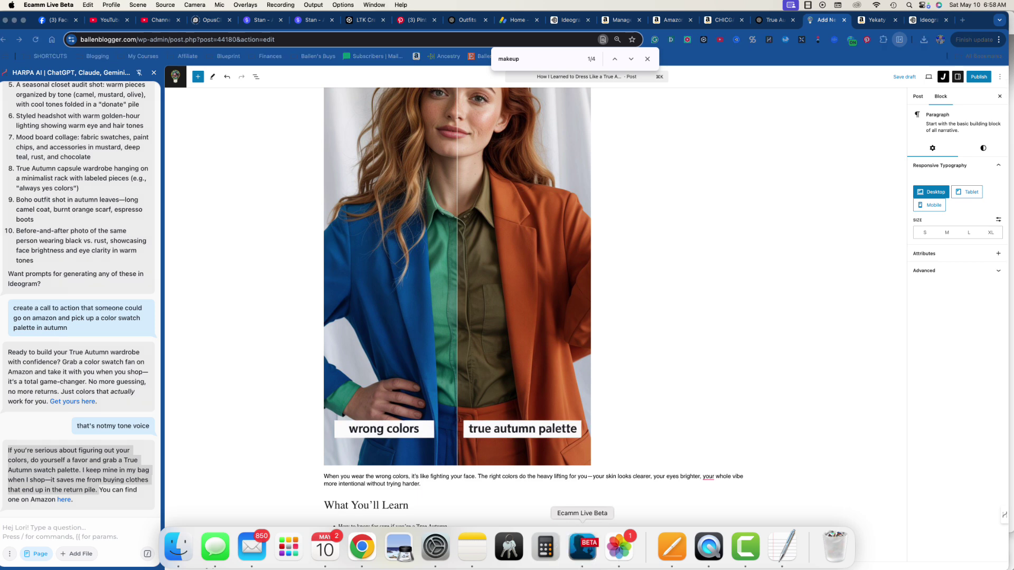